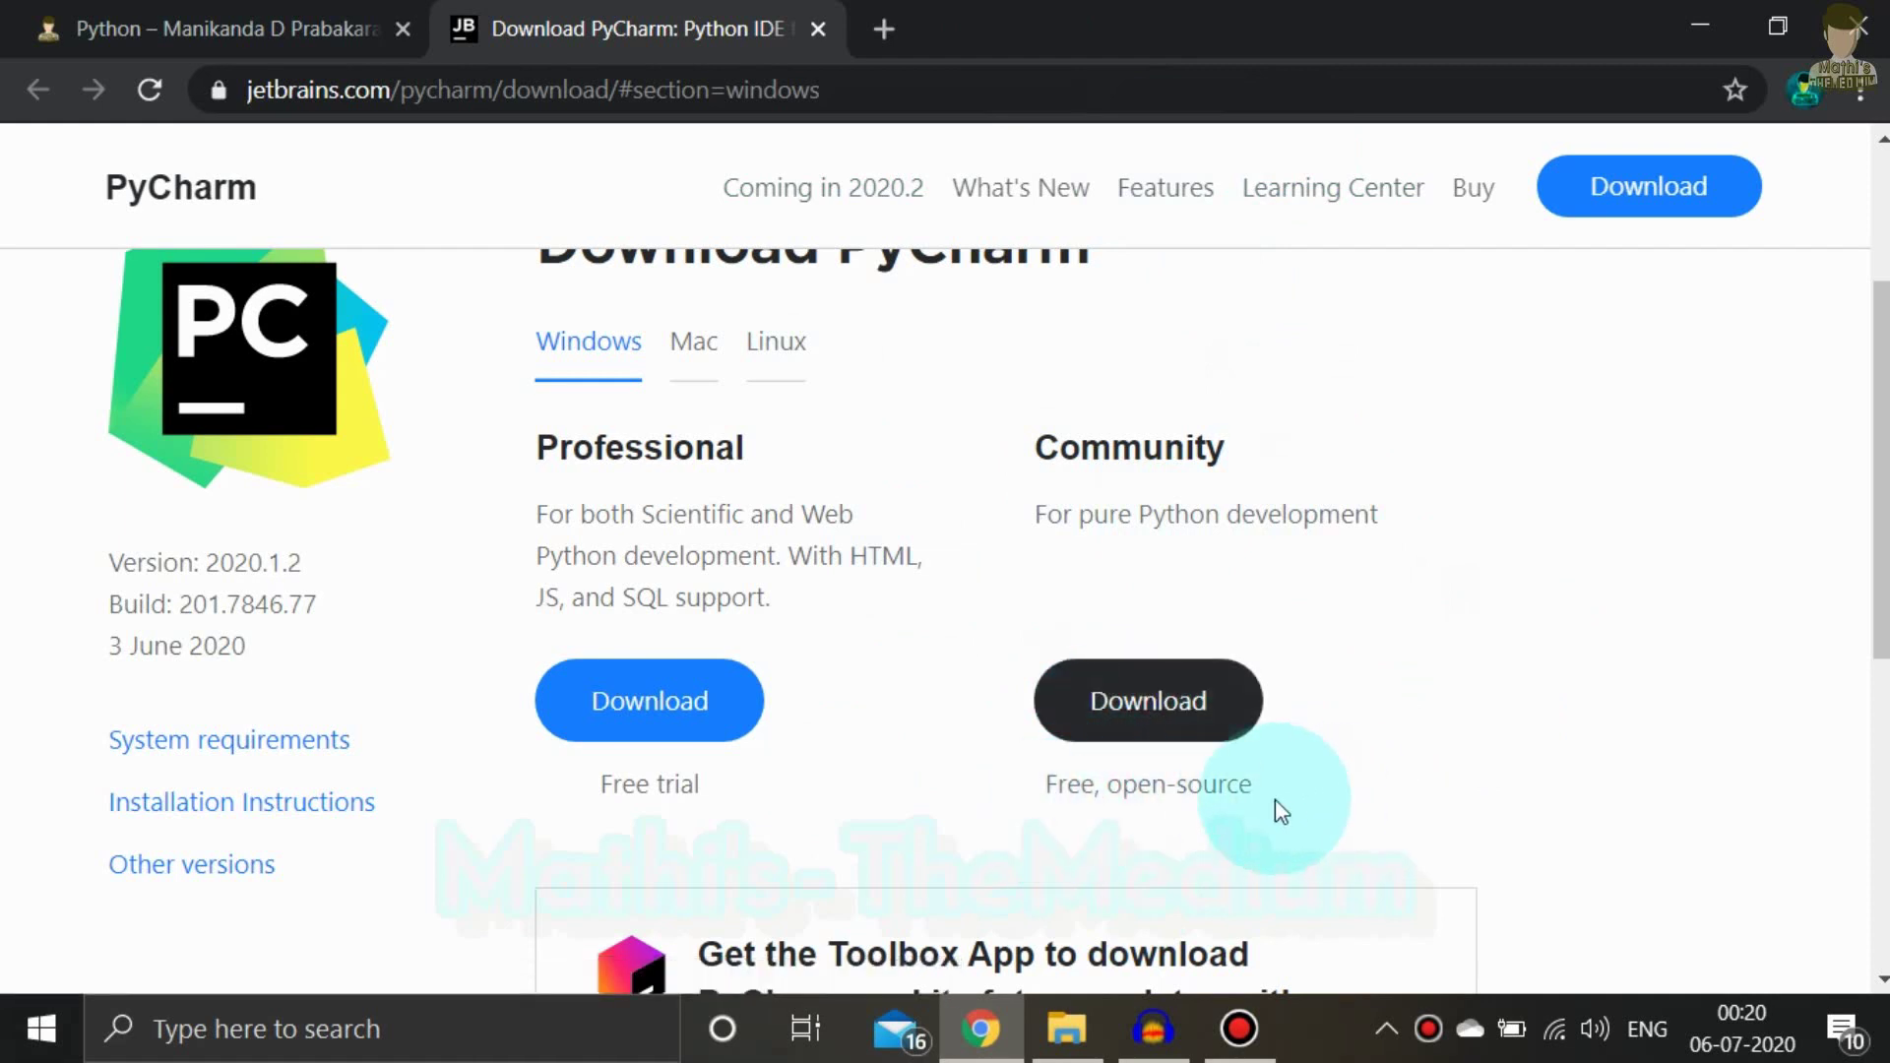
Close the PyCharm download page and look through the download links on the Python course page
{"action": "left_click_drag", "start_coordinate": [1273, 812], "coordinate": [1085, 778]}
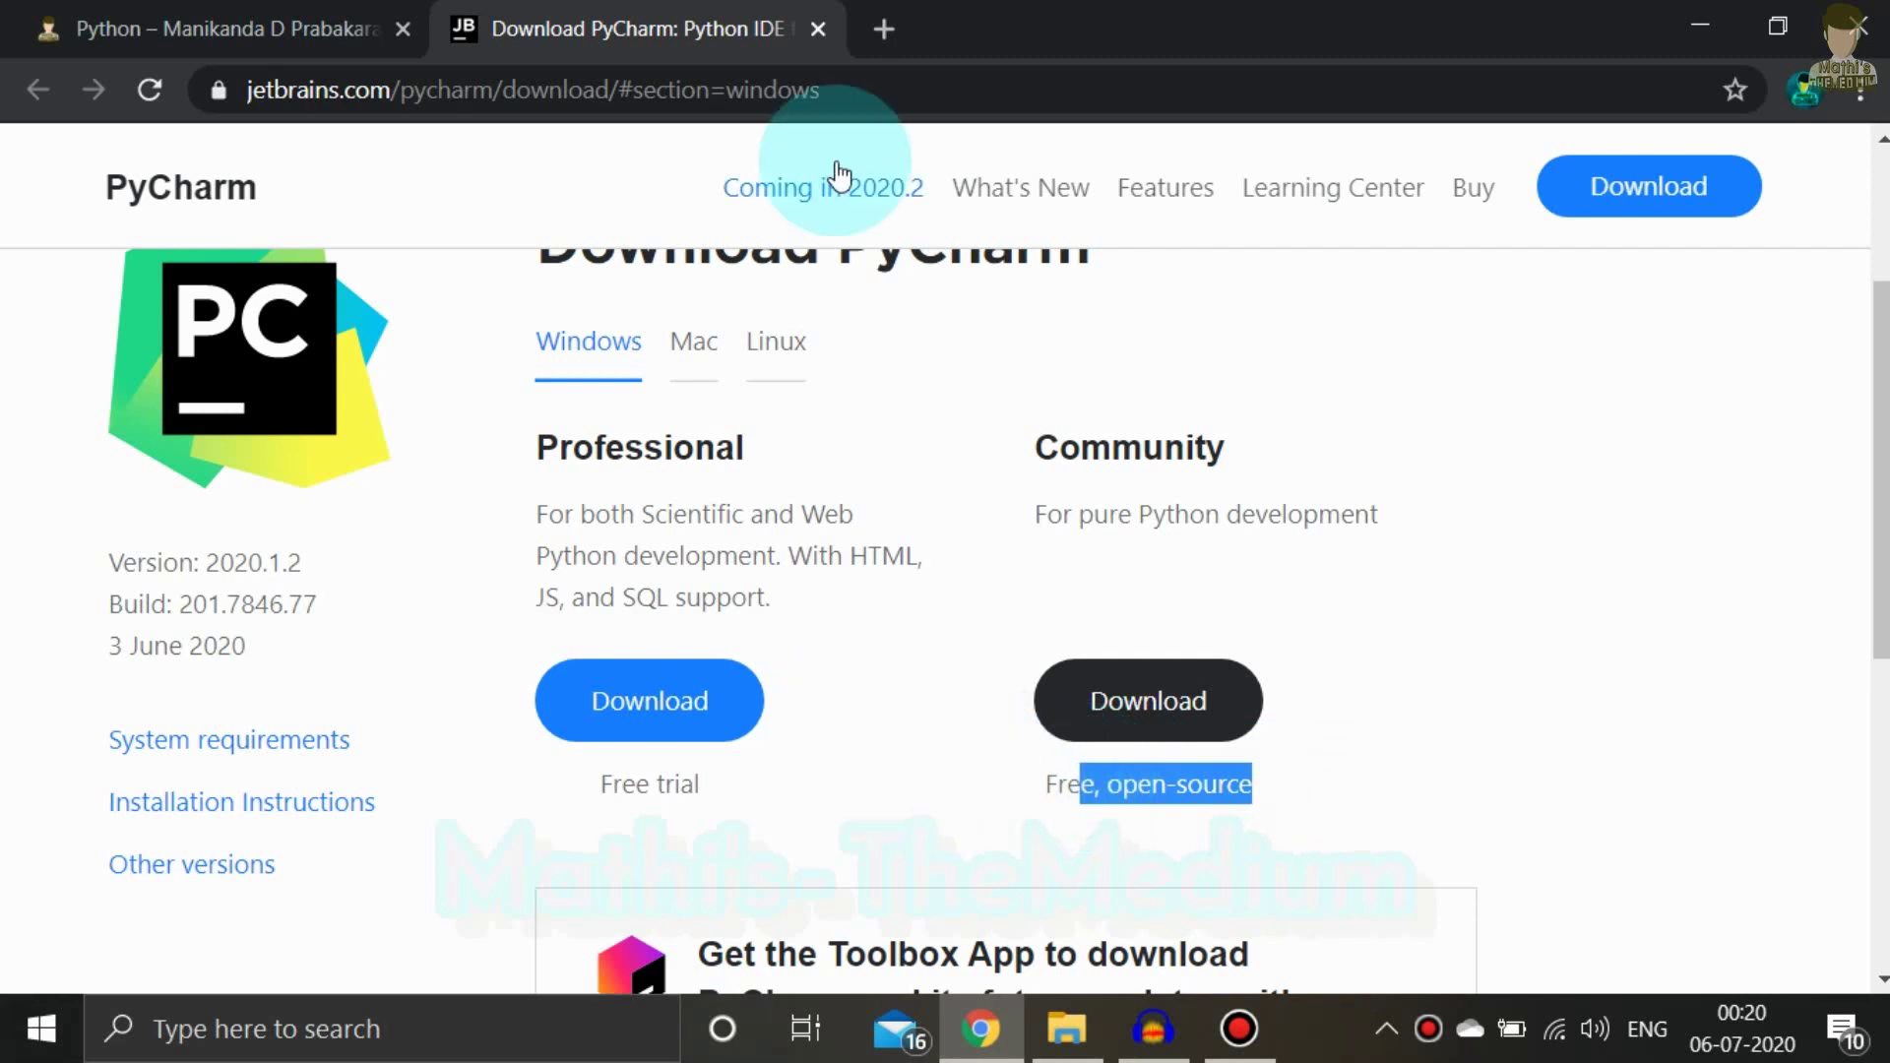
{"action": "left_click", "coordinate": [1003, 415]}
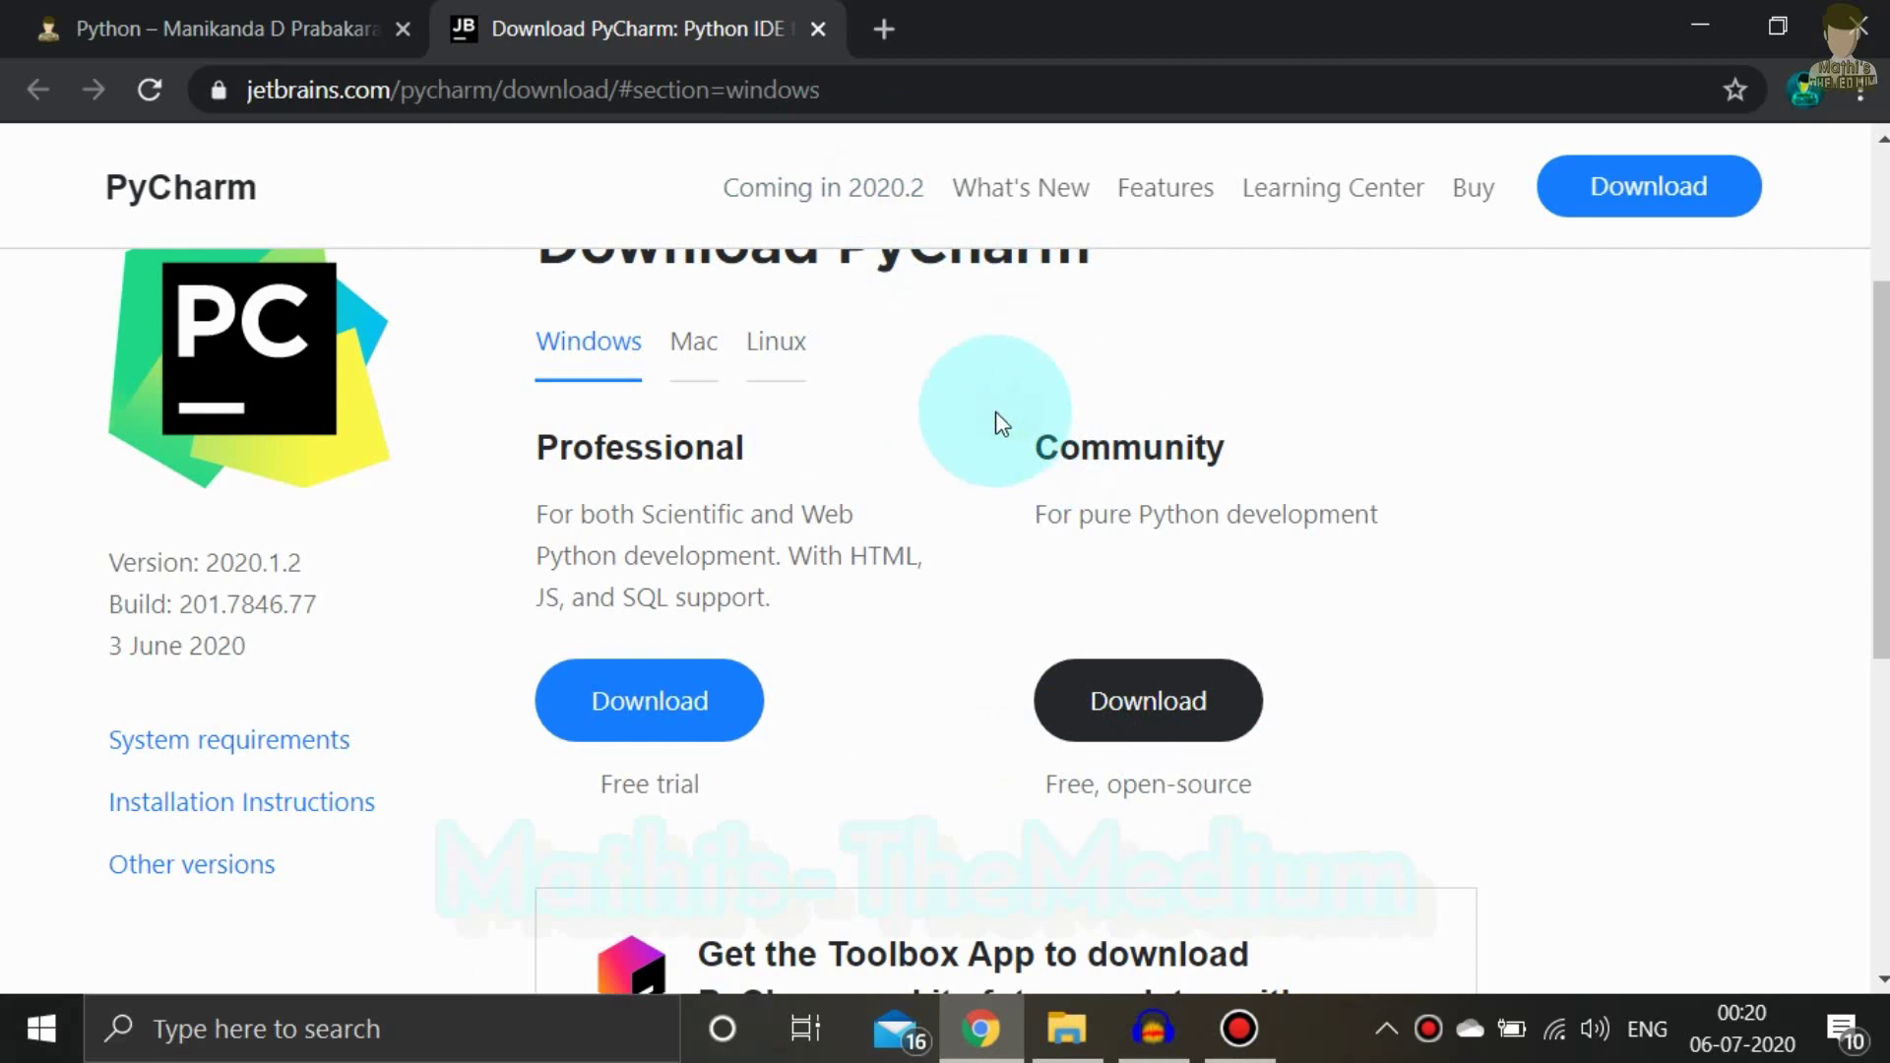
{"action": "left_click", "coordinate": [818, 27]}
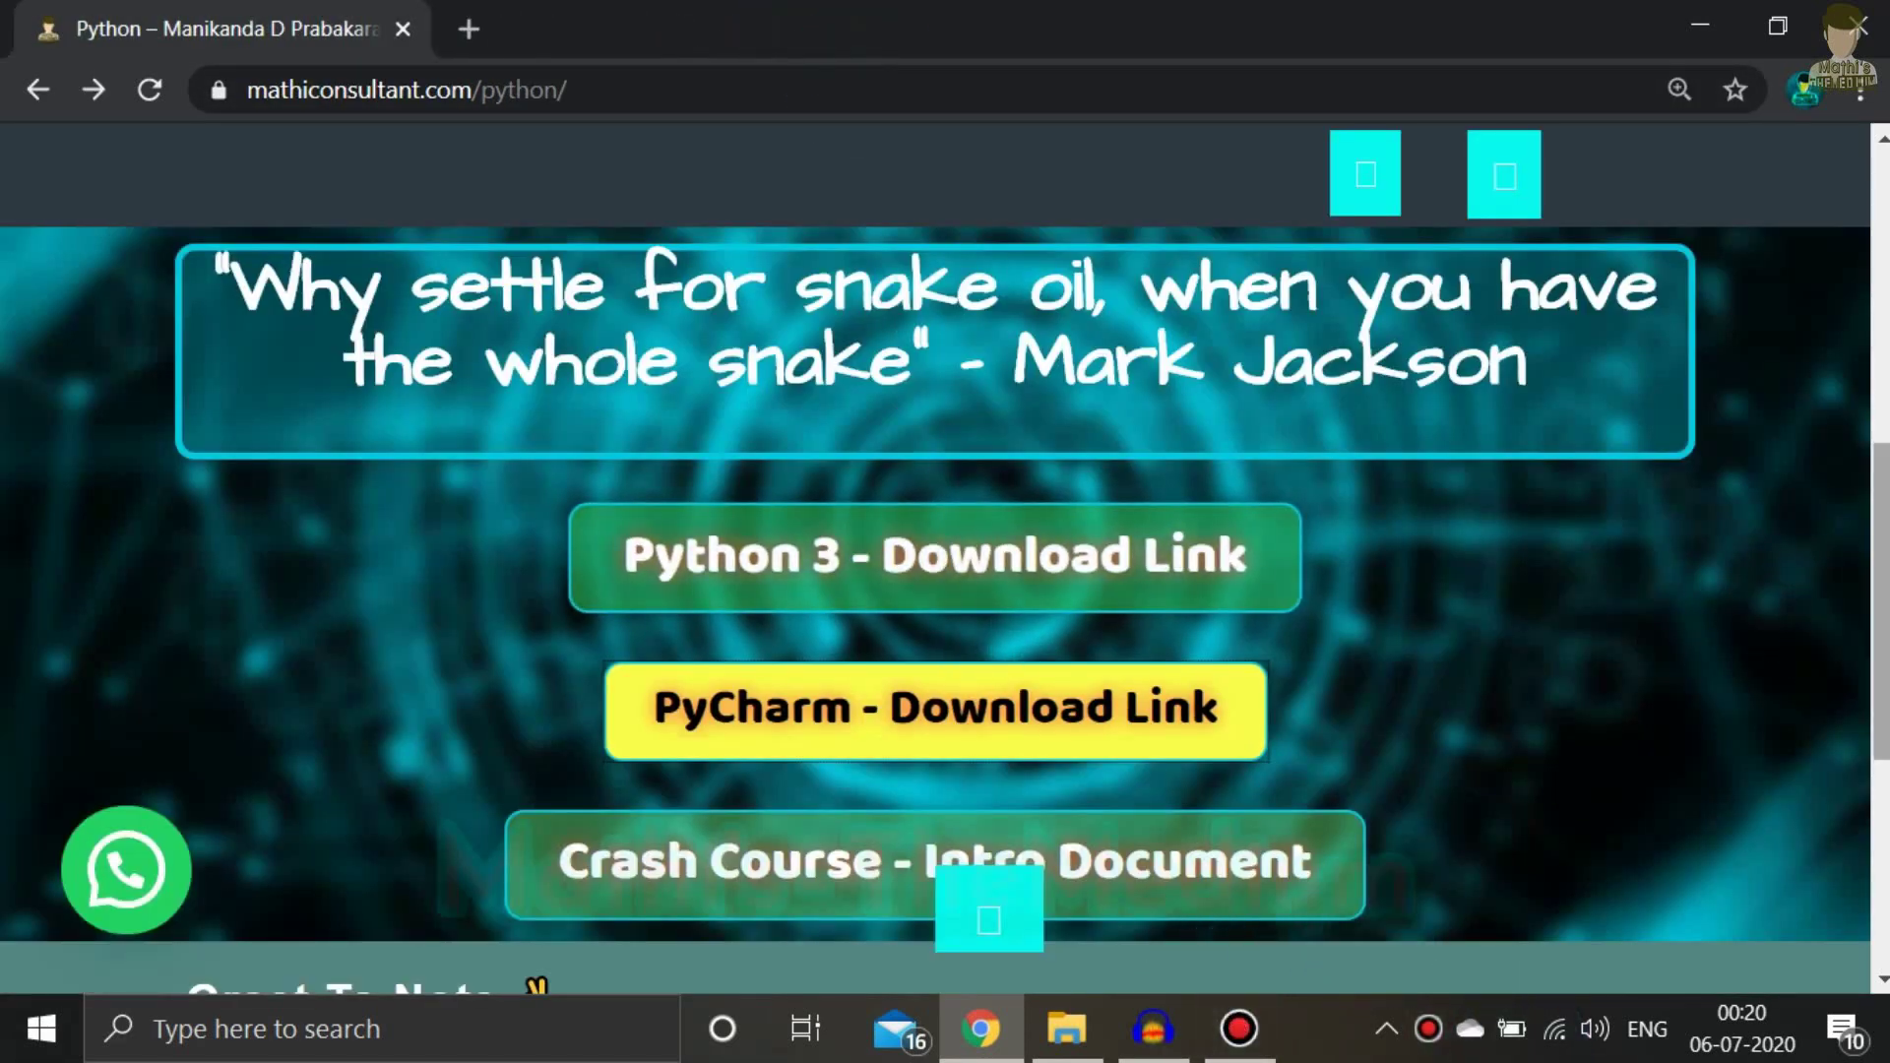
{"action": "scroll", "coordinate": [1878, 602], "scroll_direction": "down", "scroll_amount": 3}
{"action": "scroll", "coordinate": [945, 550], "scroll_direction": "down", "scroll_amount": 1}
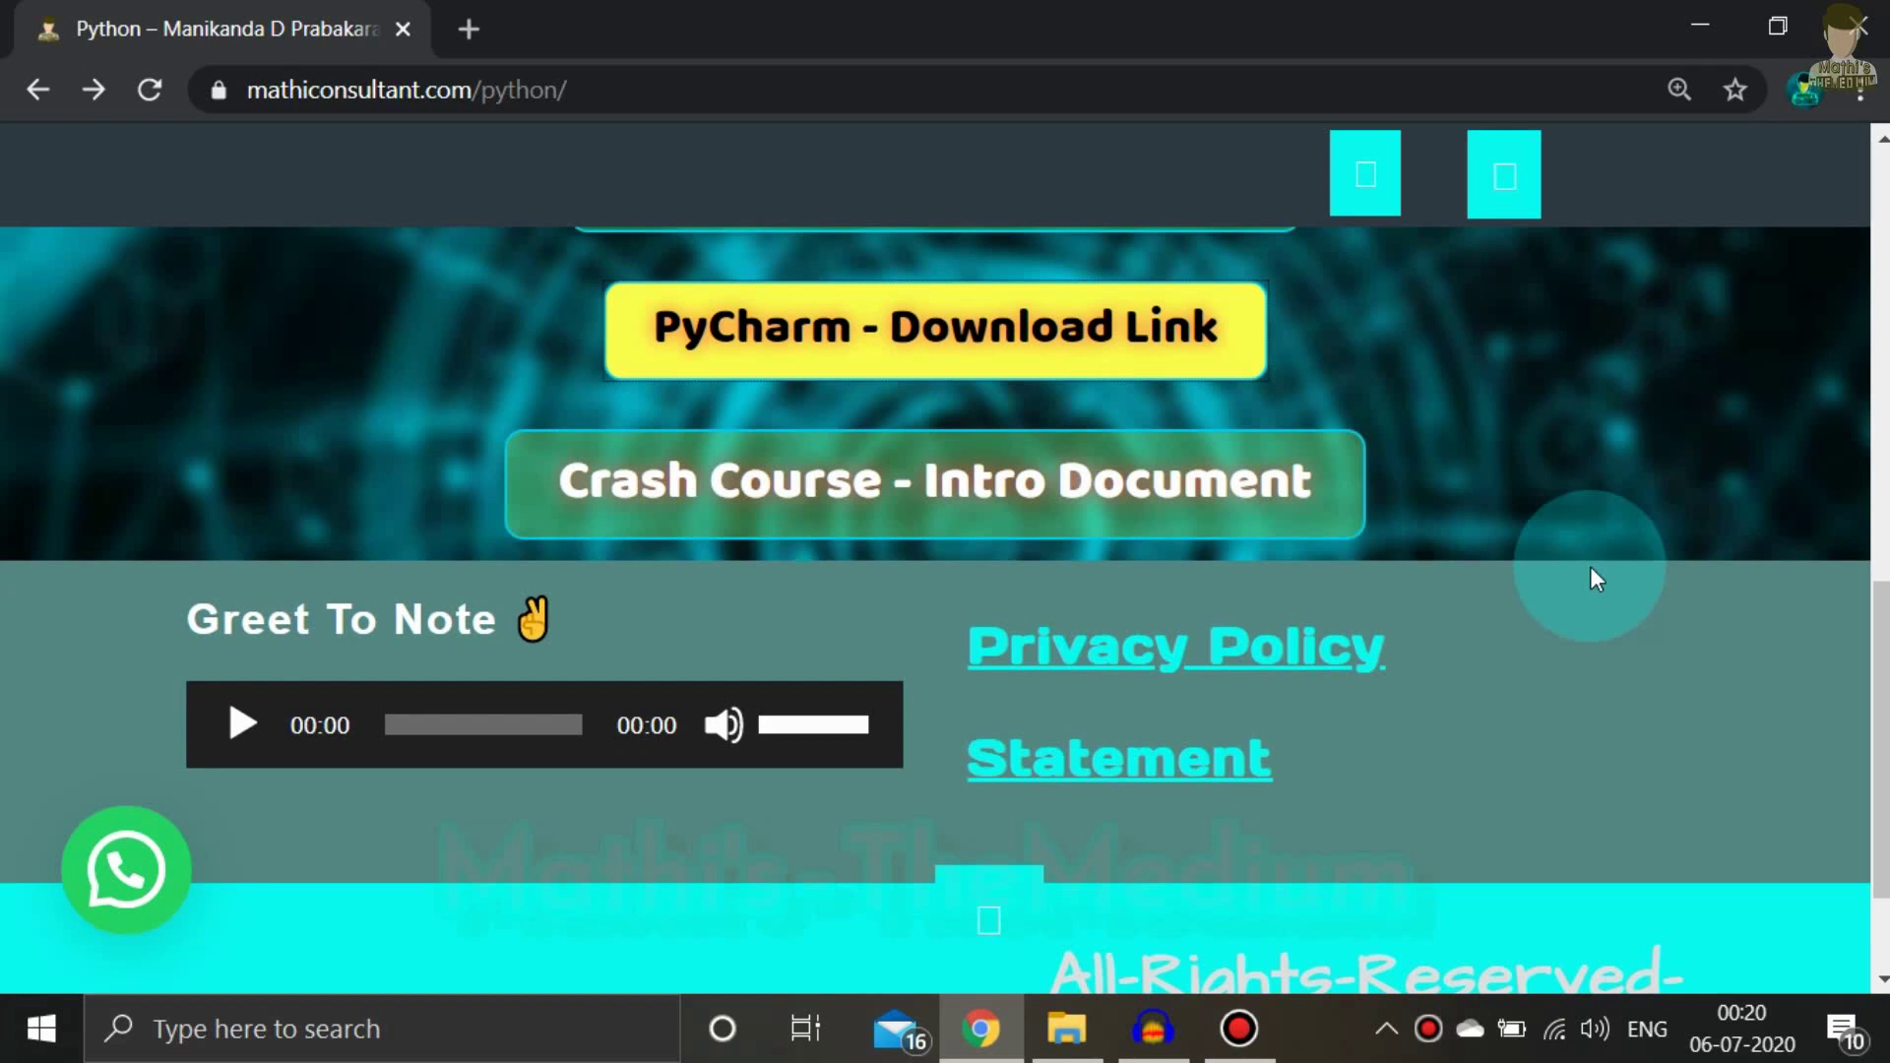
{"action": "scroll", "coordinate": [934, 610], "scroll_direction": "up", "scroll_amount": 5}
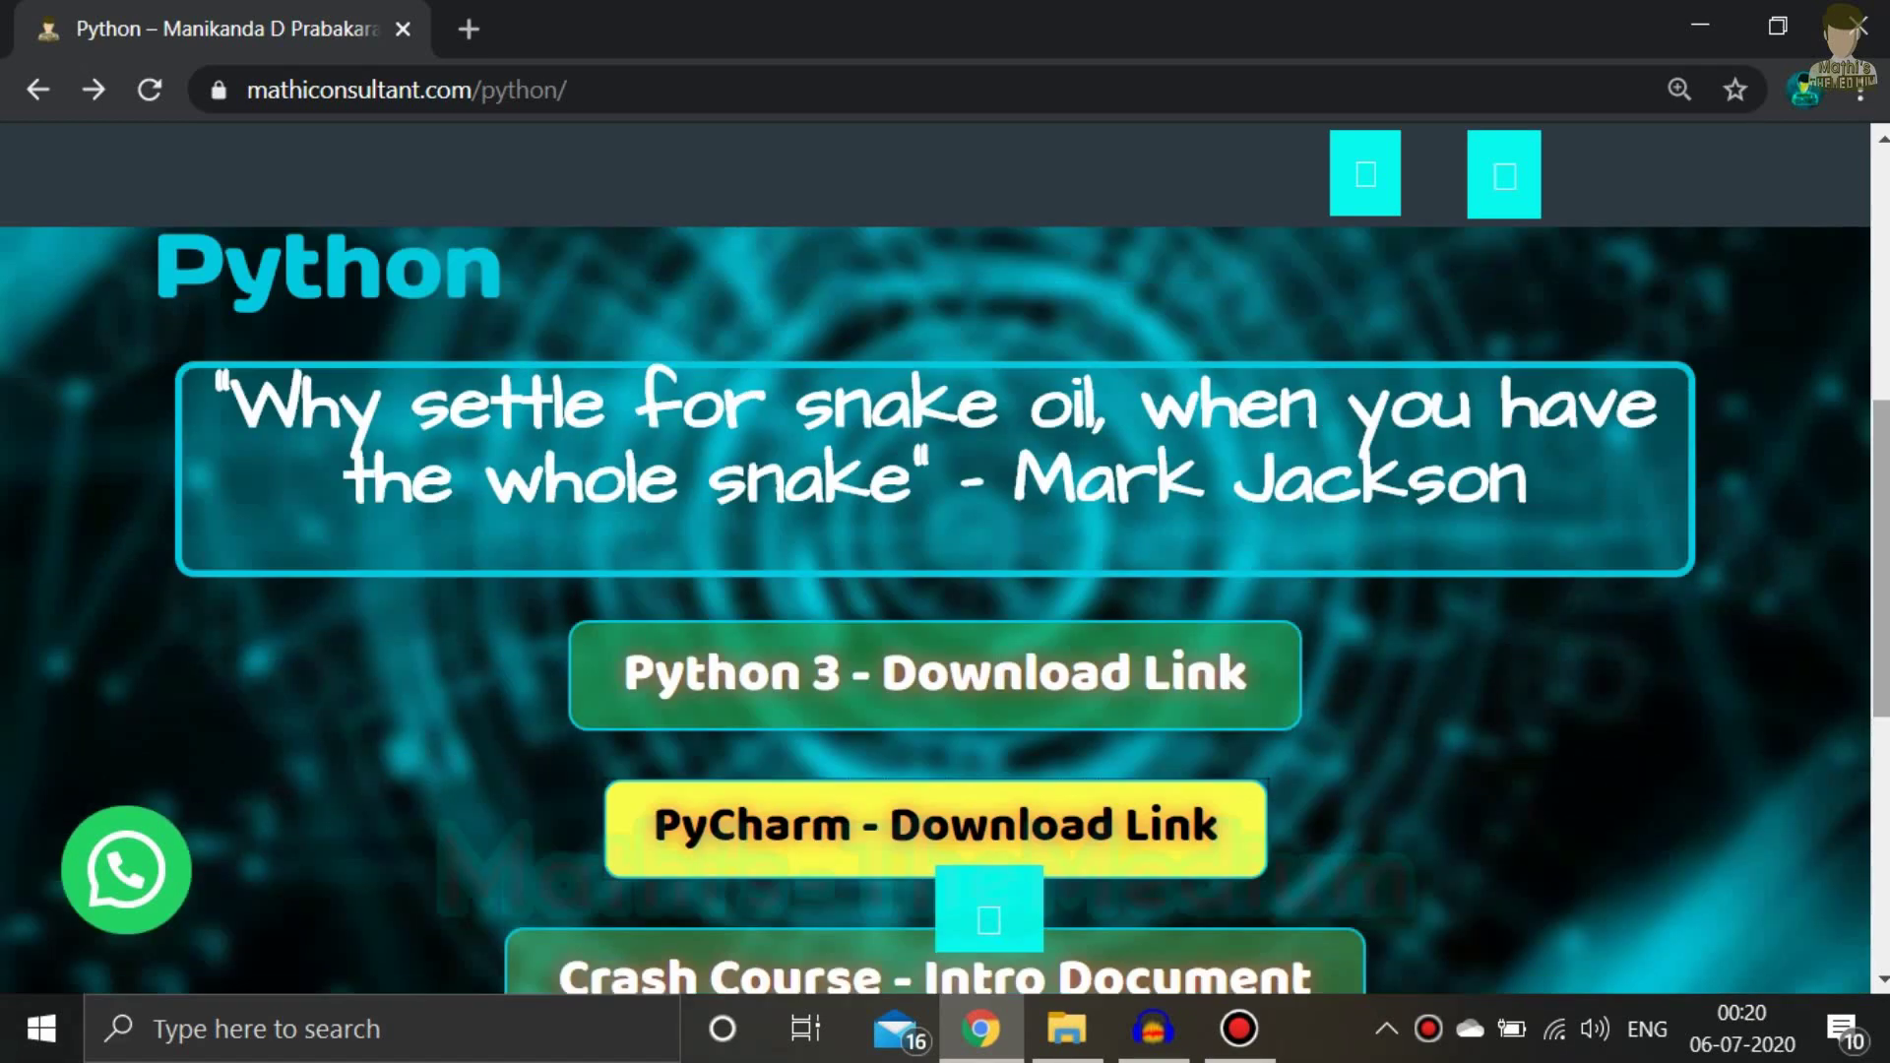
{"action": "scroll", "coordinate": [1880, 690], "scroll_direction": "down", "scroll_amount": 5}
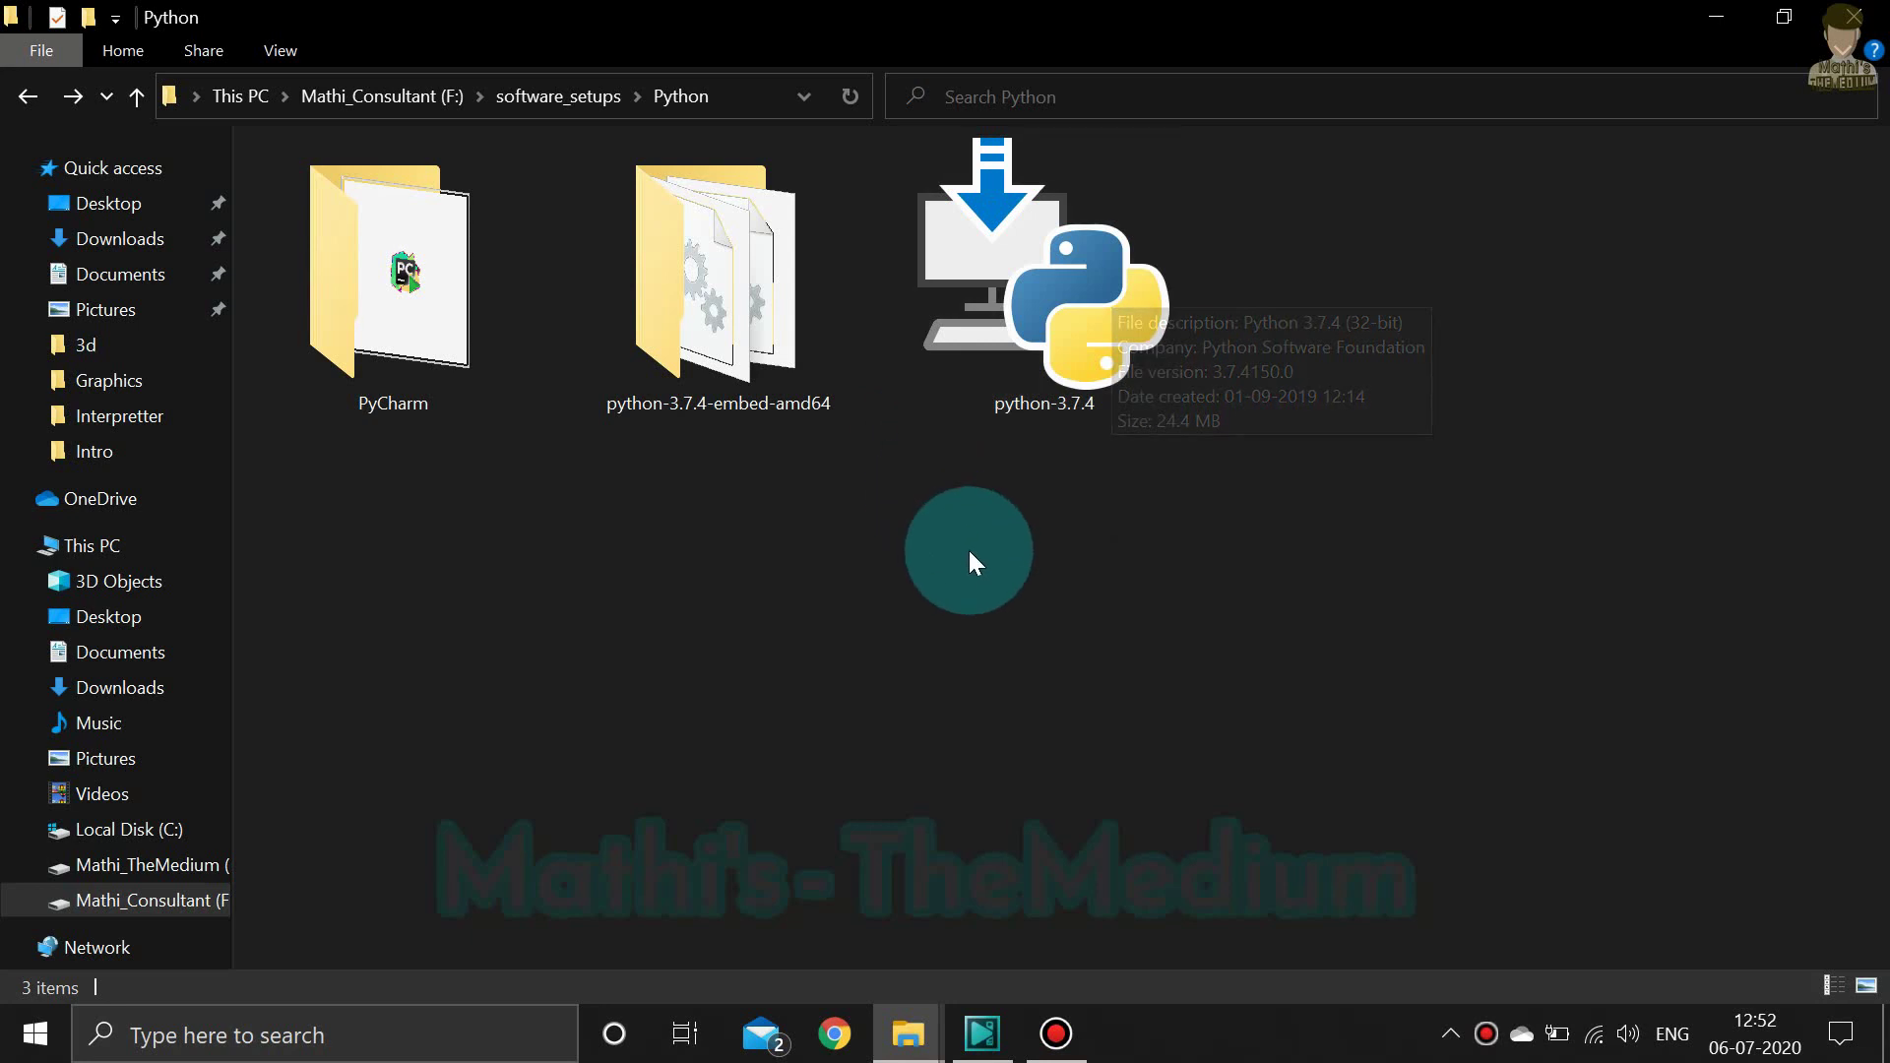
Switch to File Explorer and run the python-3.7.4 installer from the Python setup folder
{"action": "double_click", "coordinate": [1034, 335]}
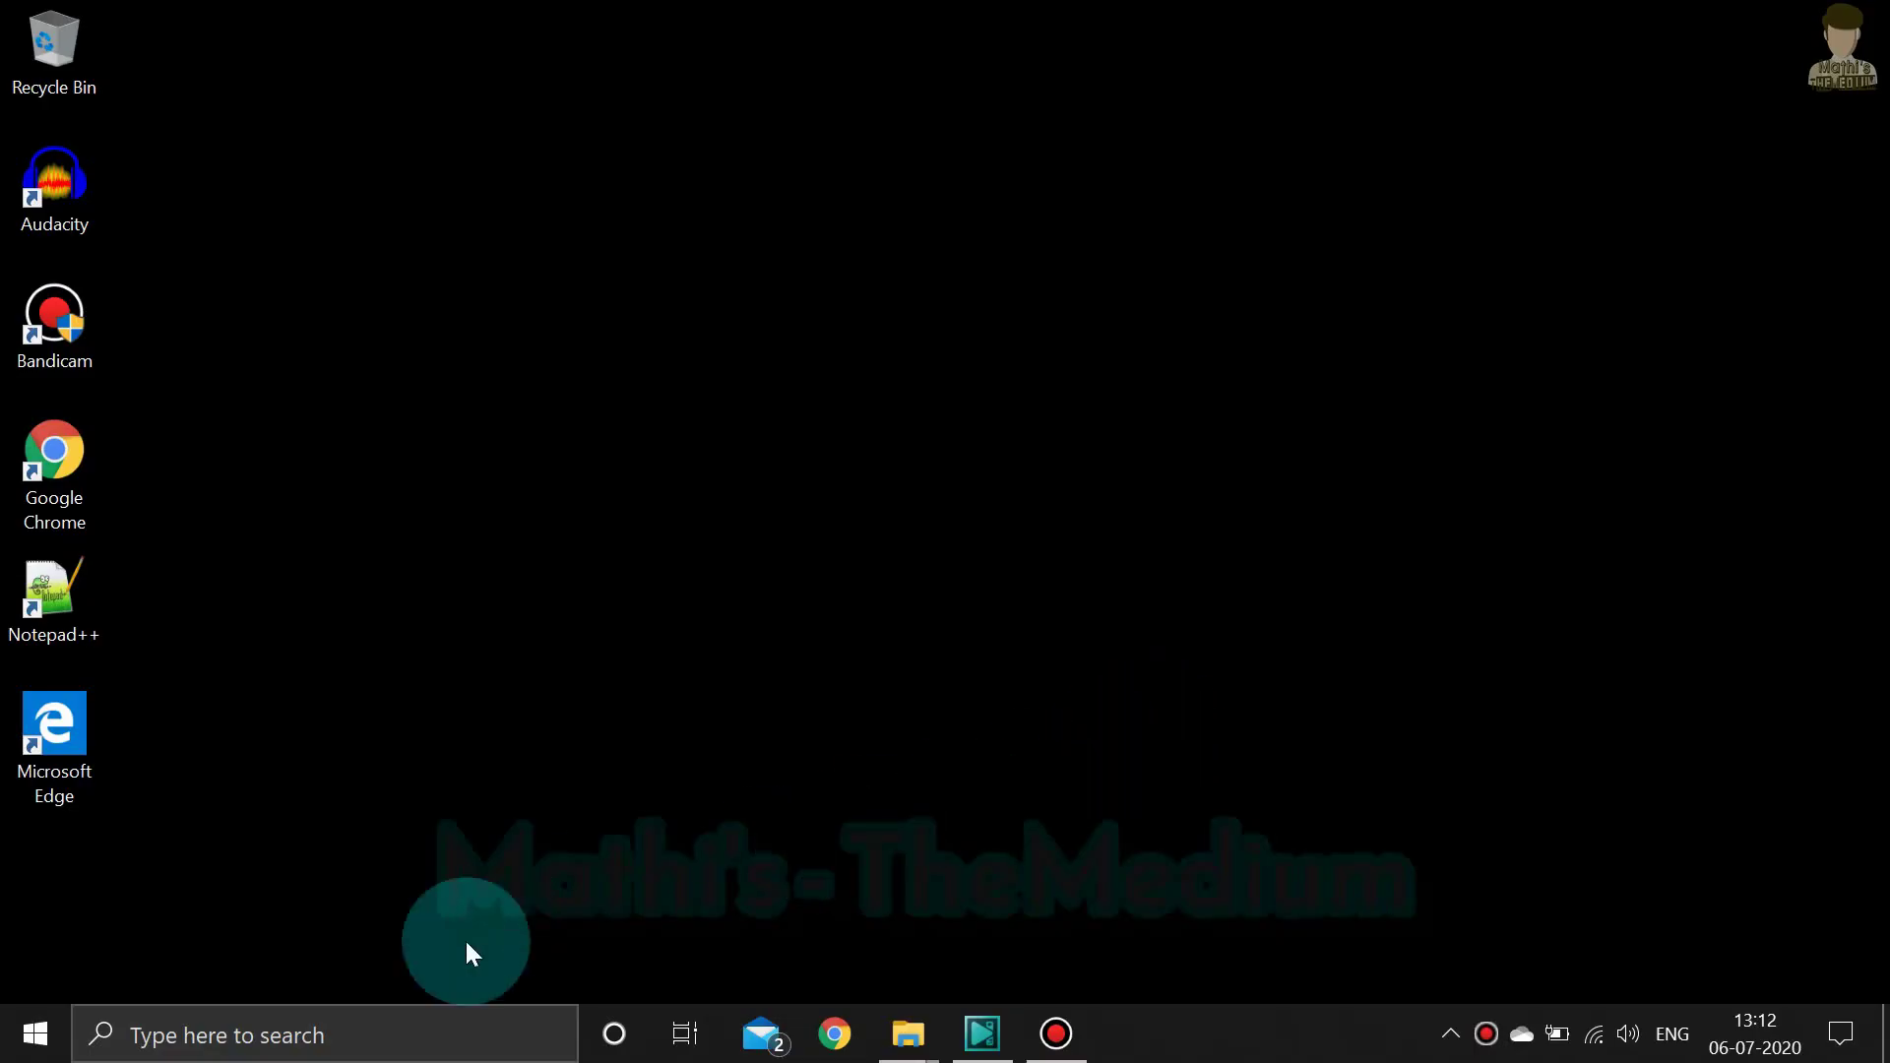
Search Windows for "pyth", open IDLE (Python 3.7 32-bit), and reposition its shell window
{"action": "left_click", "coordinate": [369, 1038]}
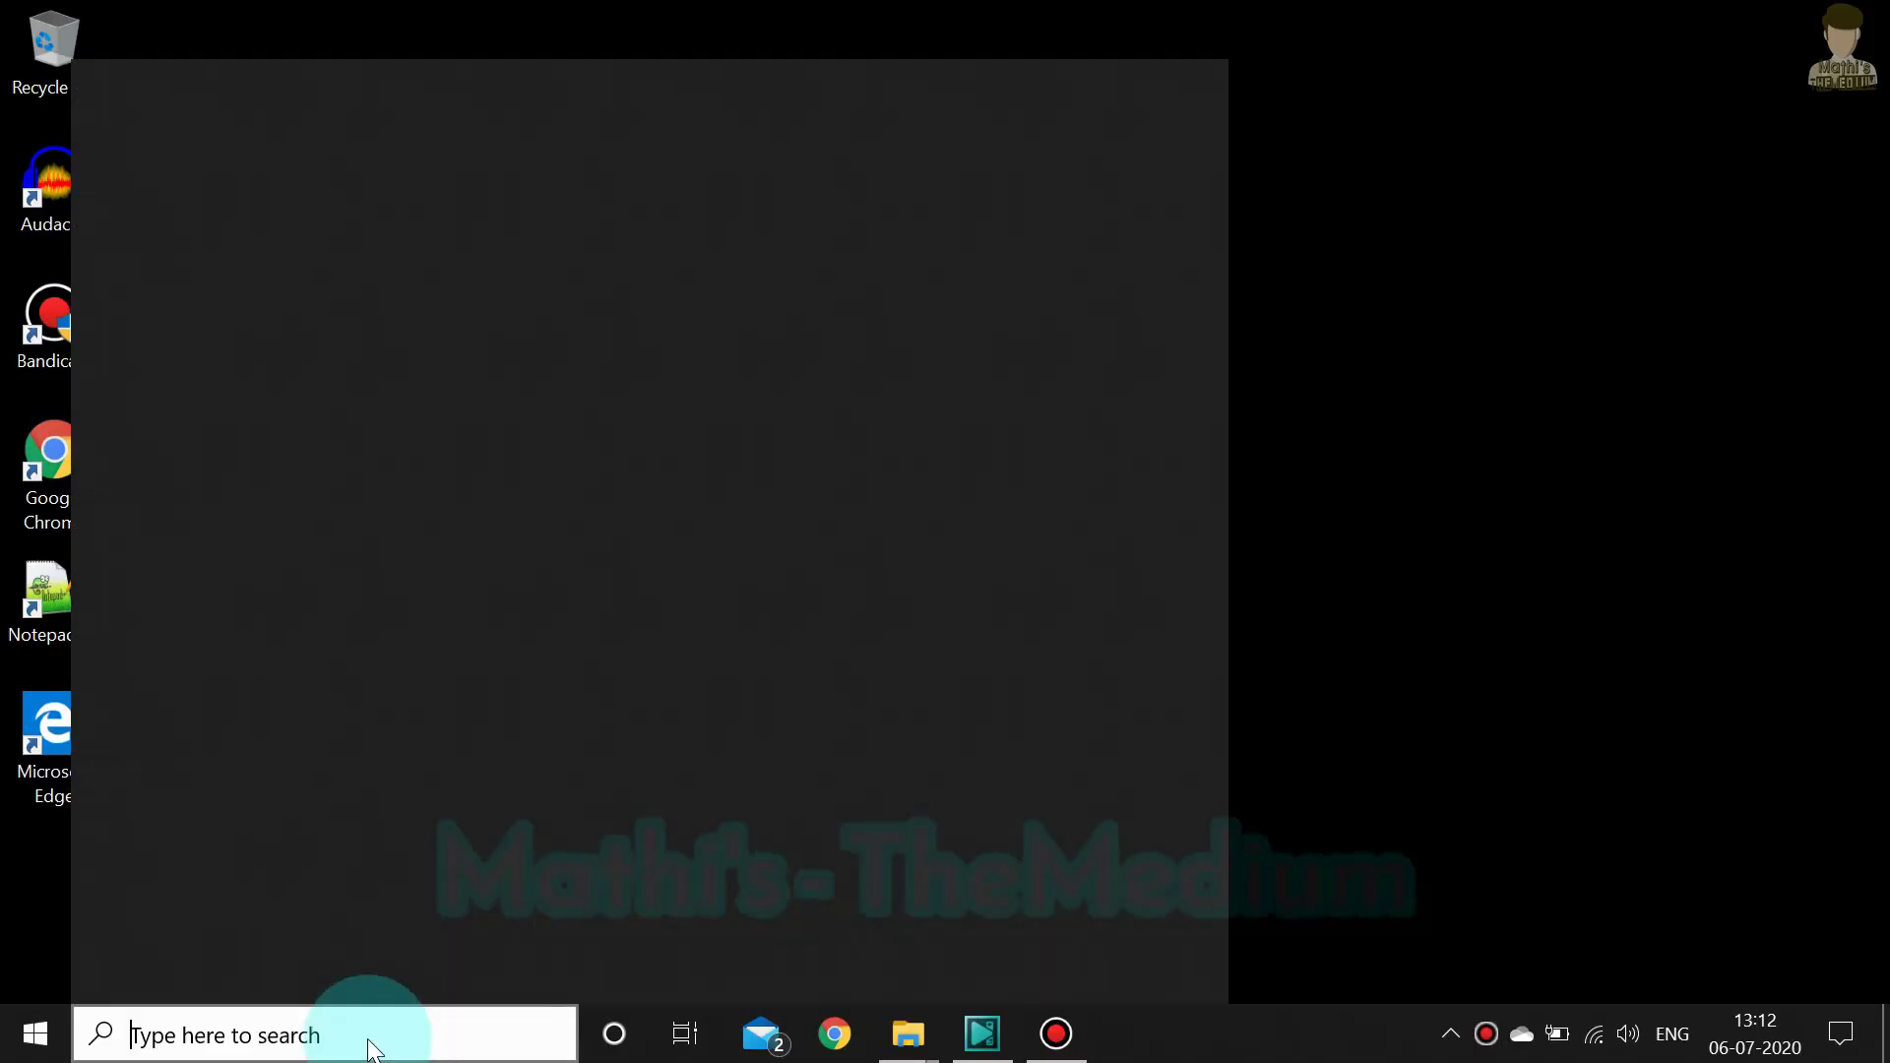
{"action": "type", "text": "py"}
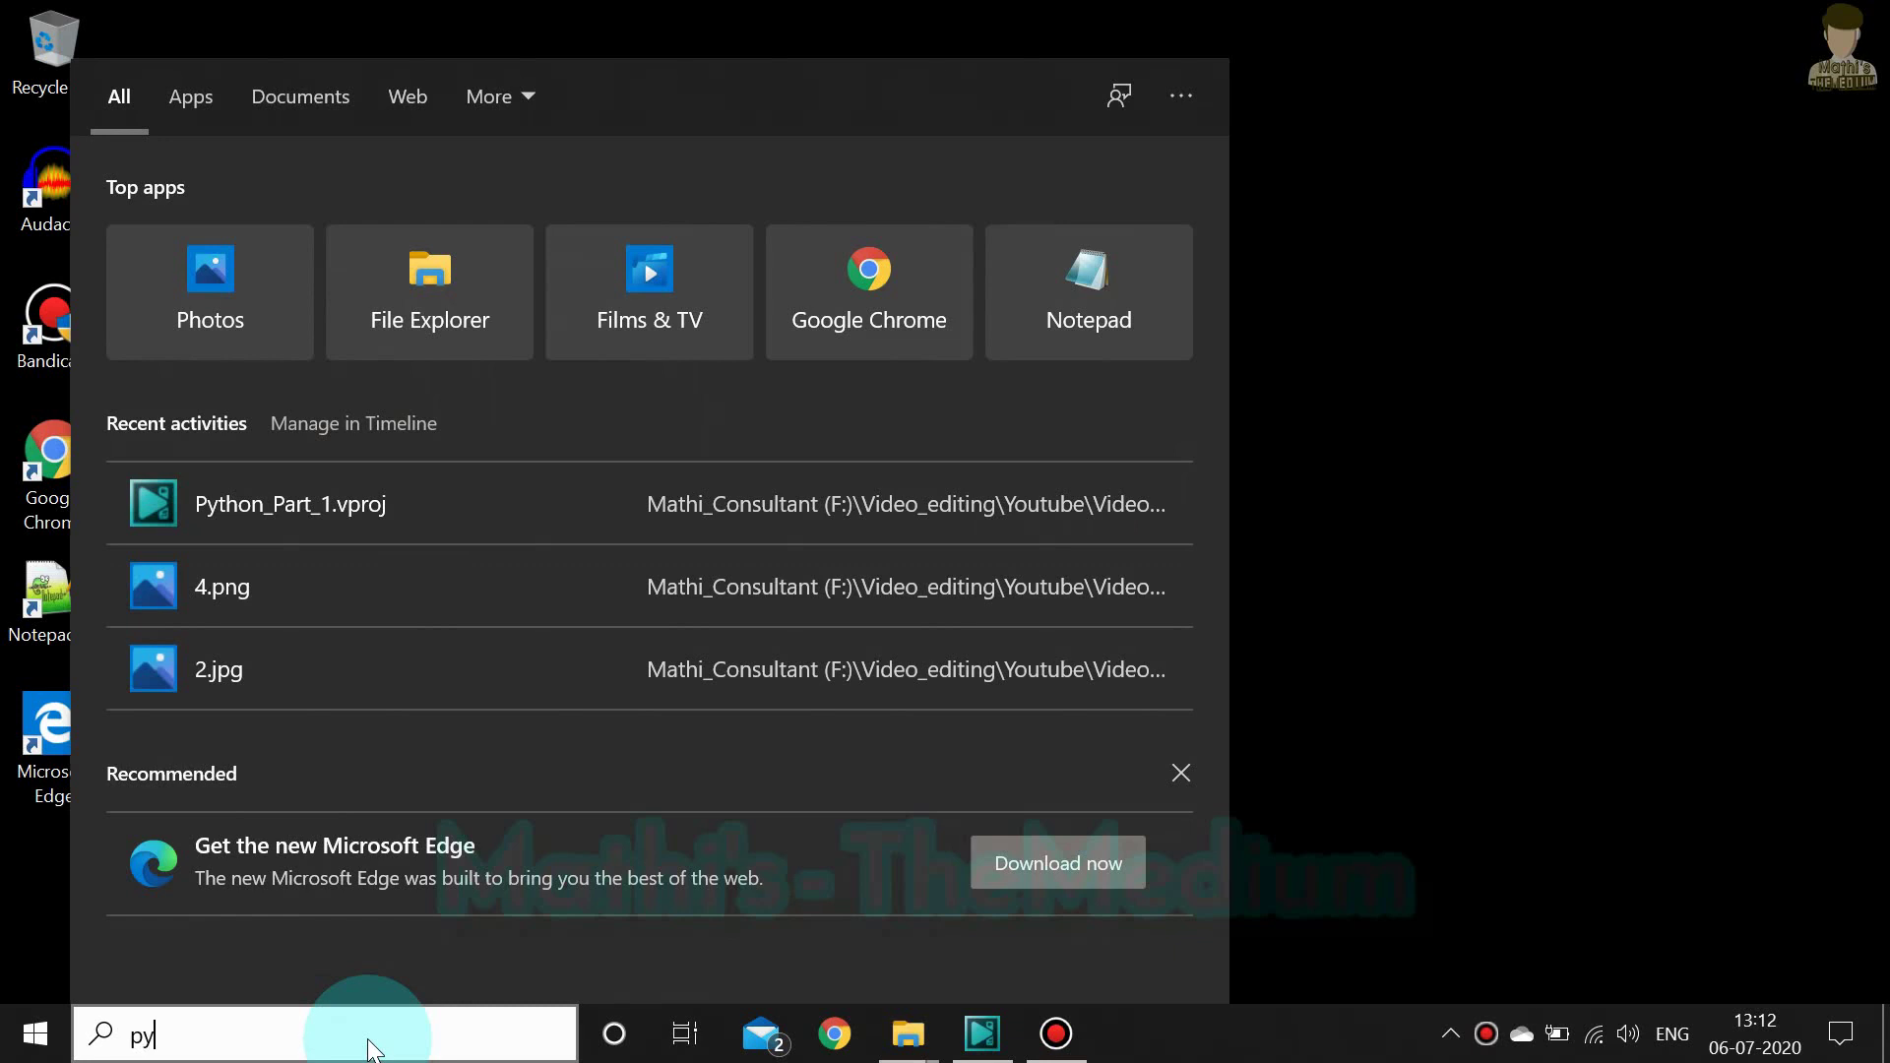
{"action": "type", "text": "th"}
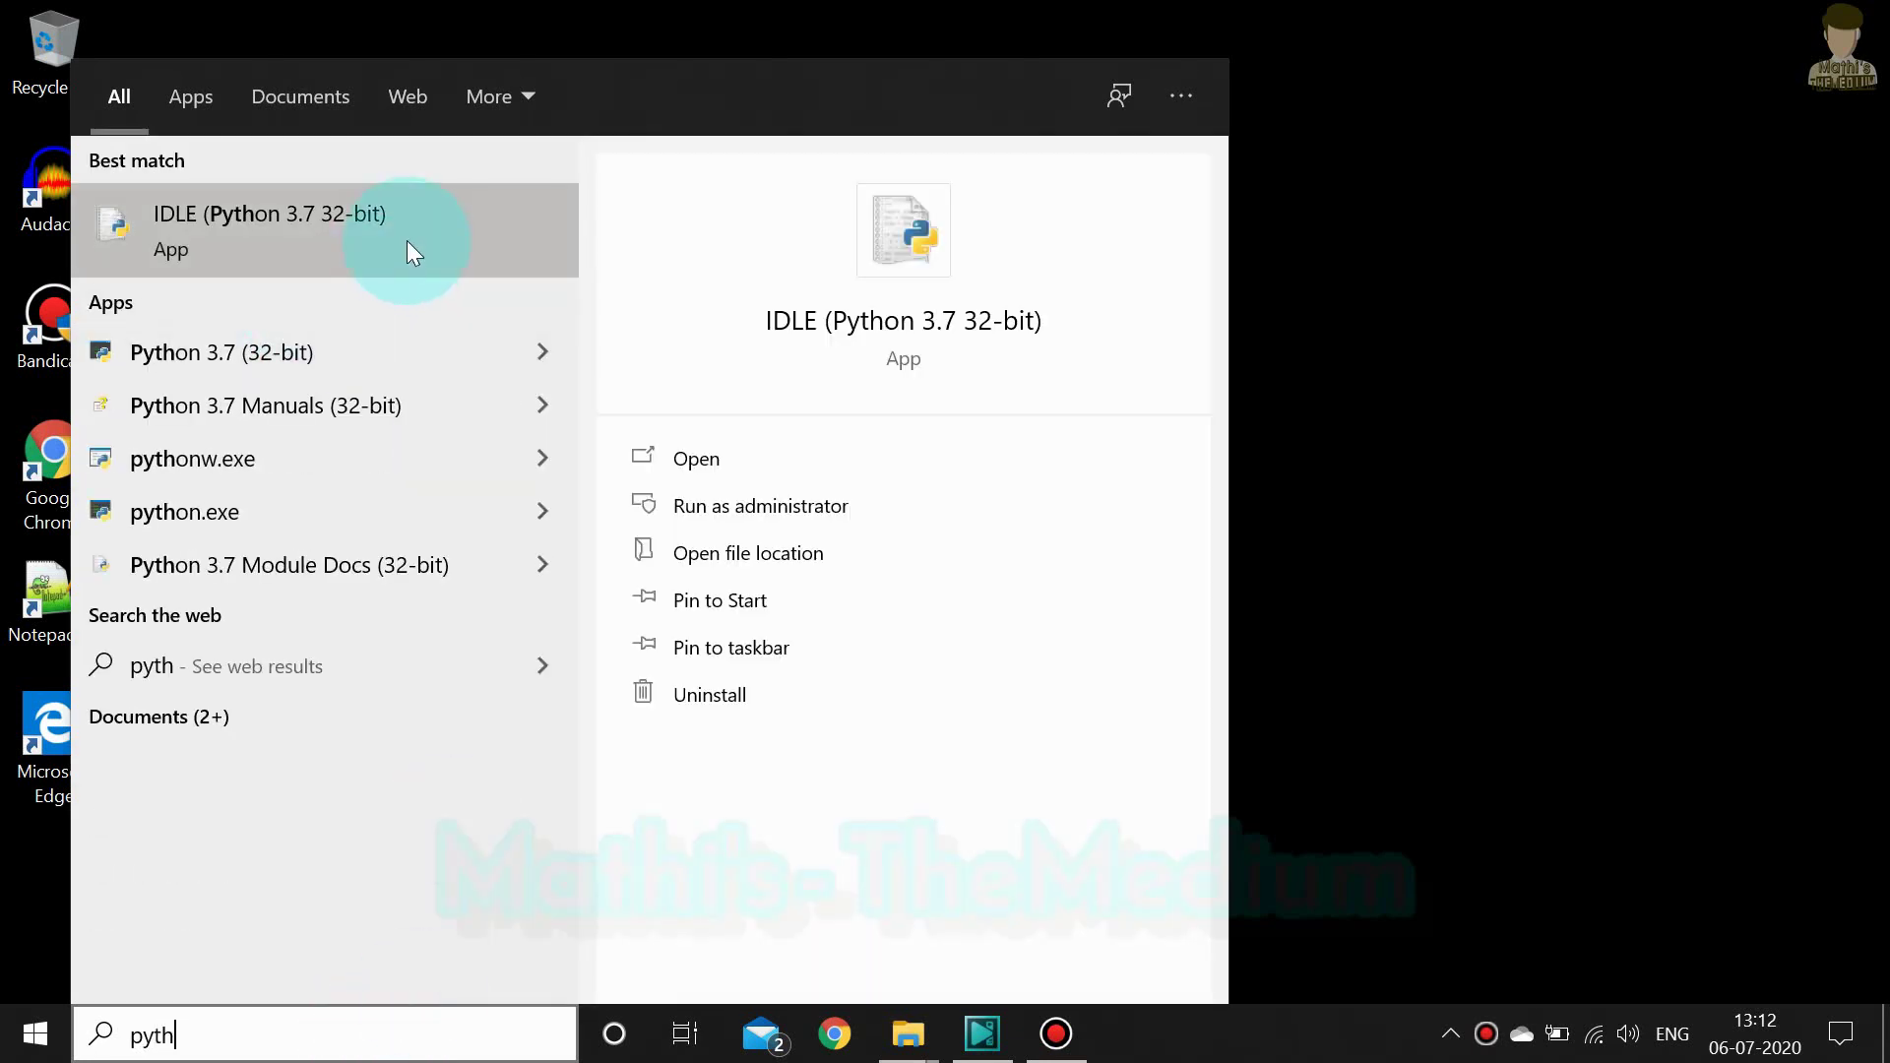
{"action": "left_click", "coordinate": [975, 321]}
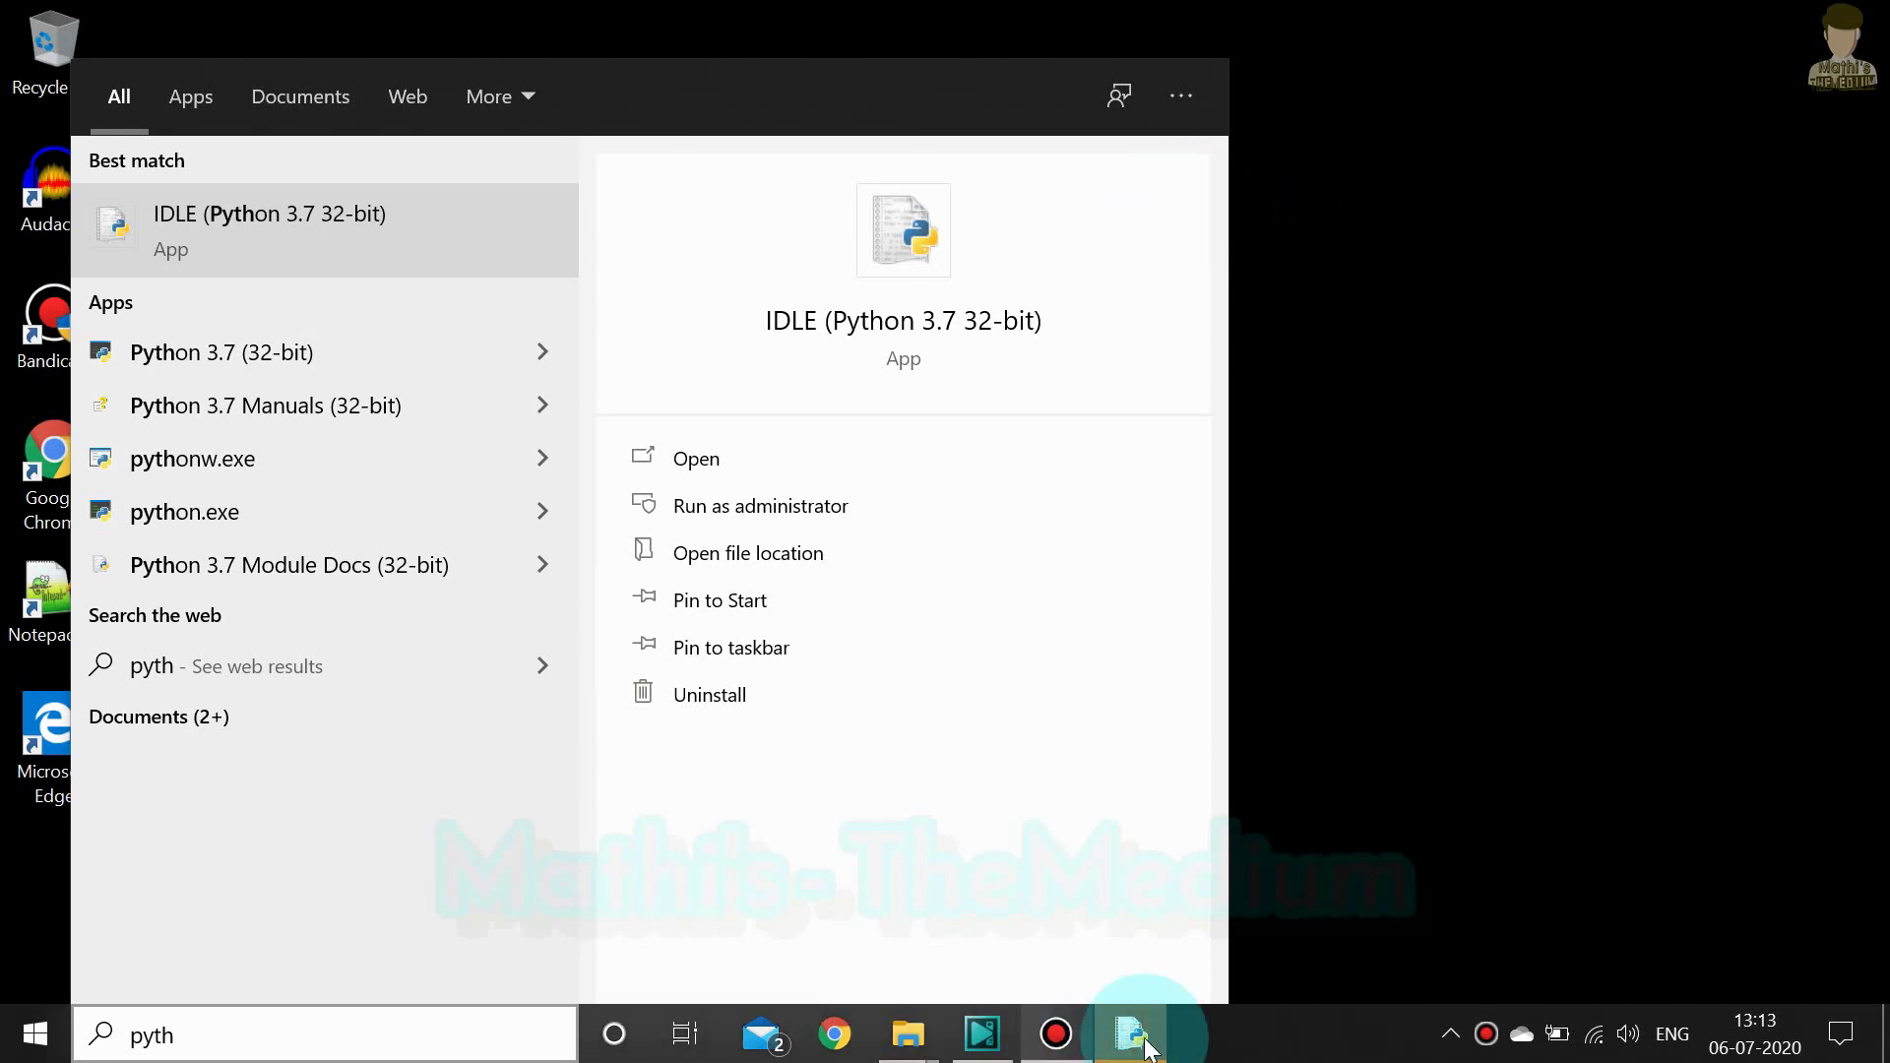
{"action": "left_click", "coordinate": [1146, 1042]}
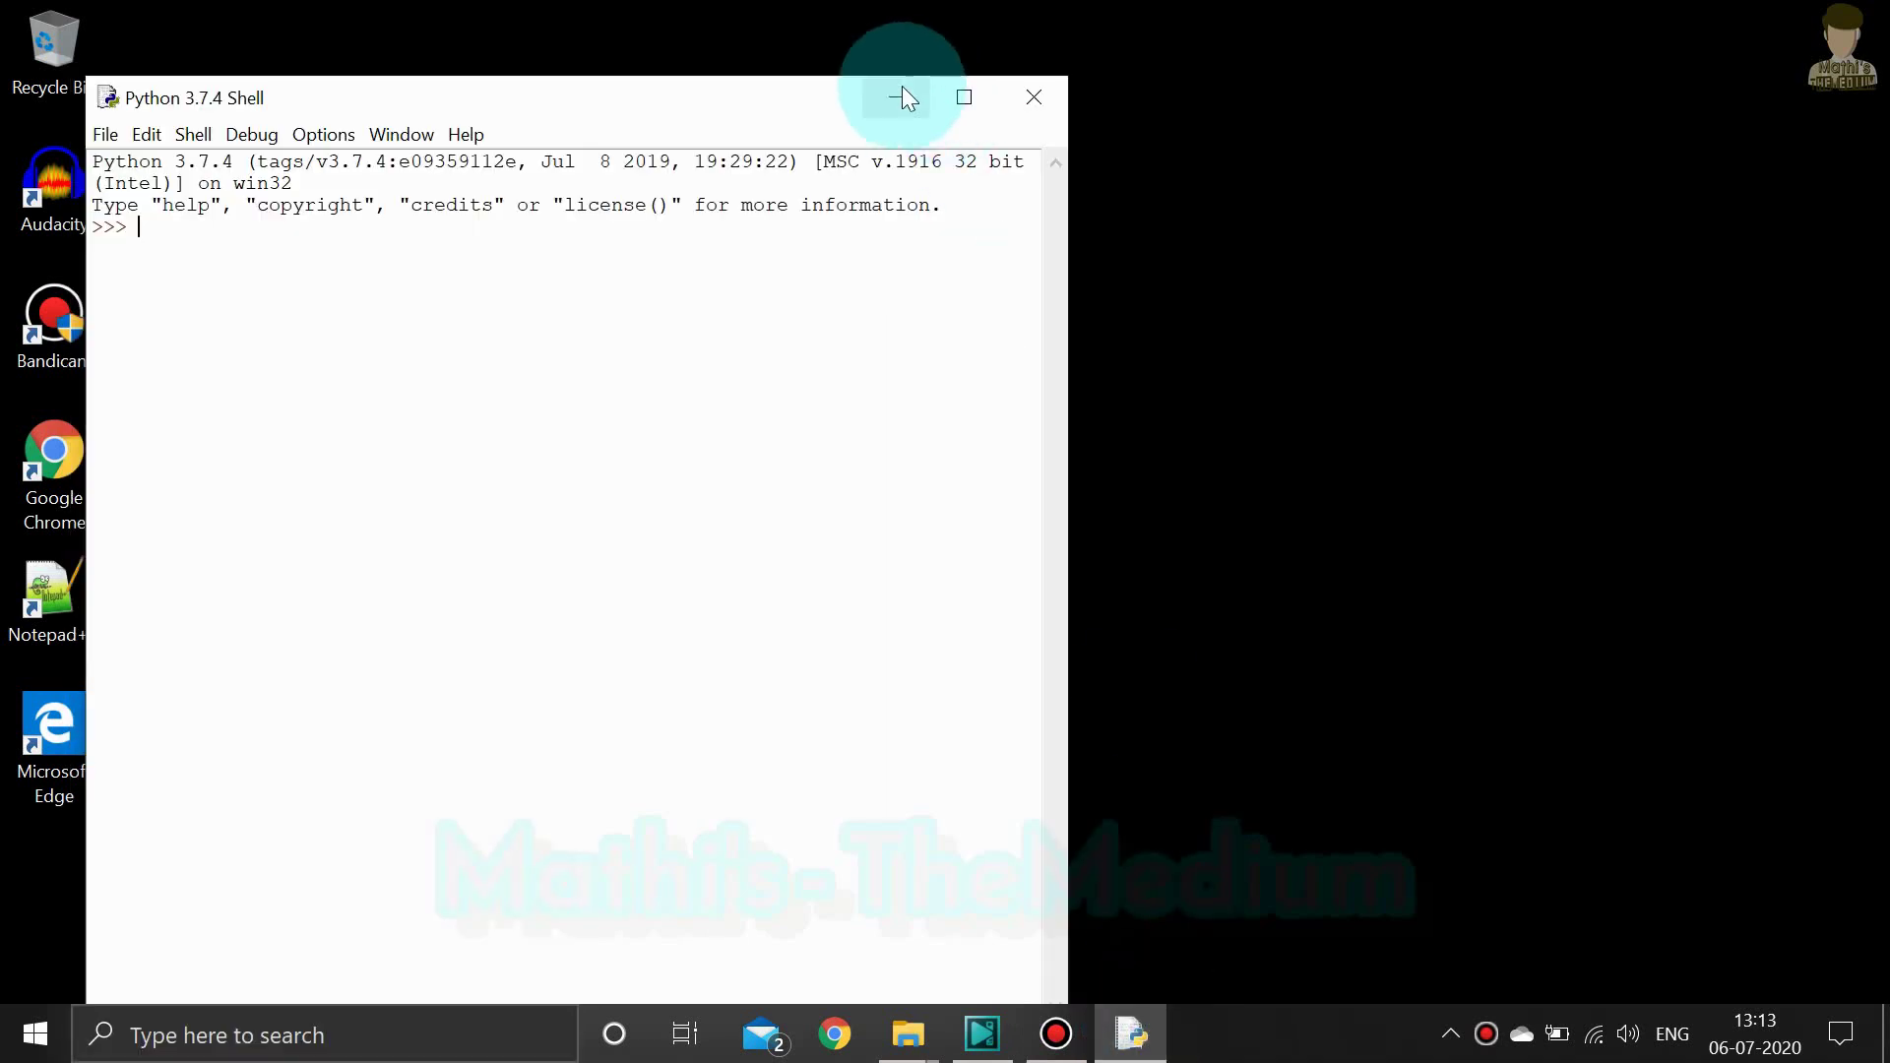
{"action": "left_click_drag", "start_coordinate": [813, 113], "coordinate": [1463, 51]}
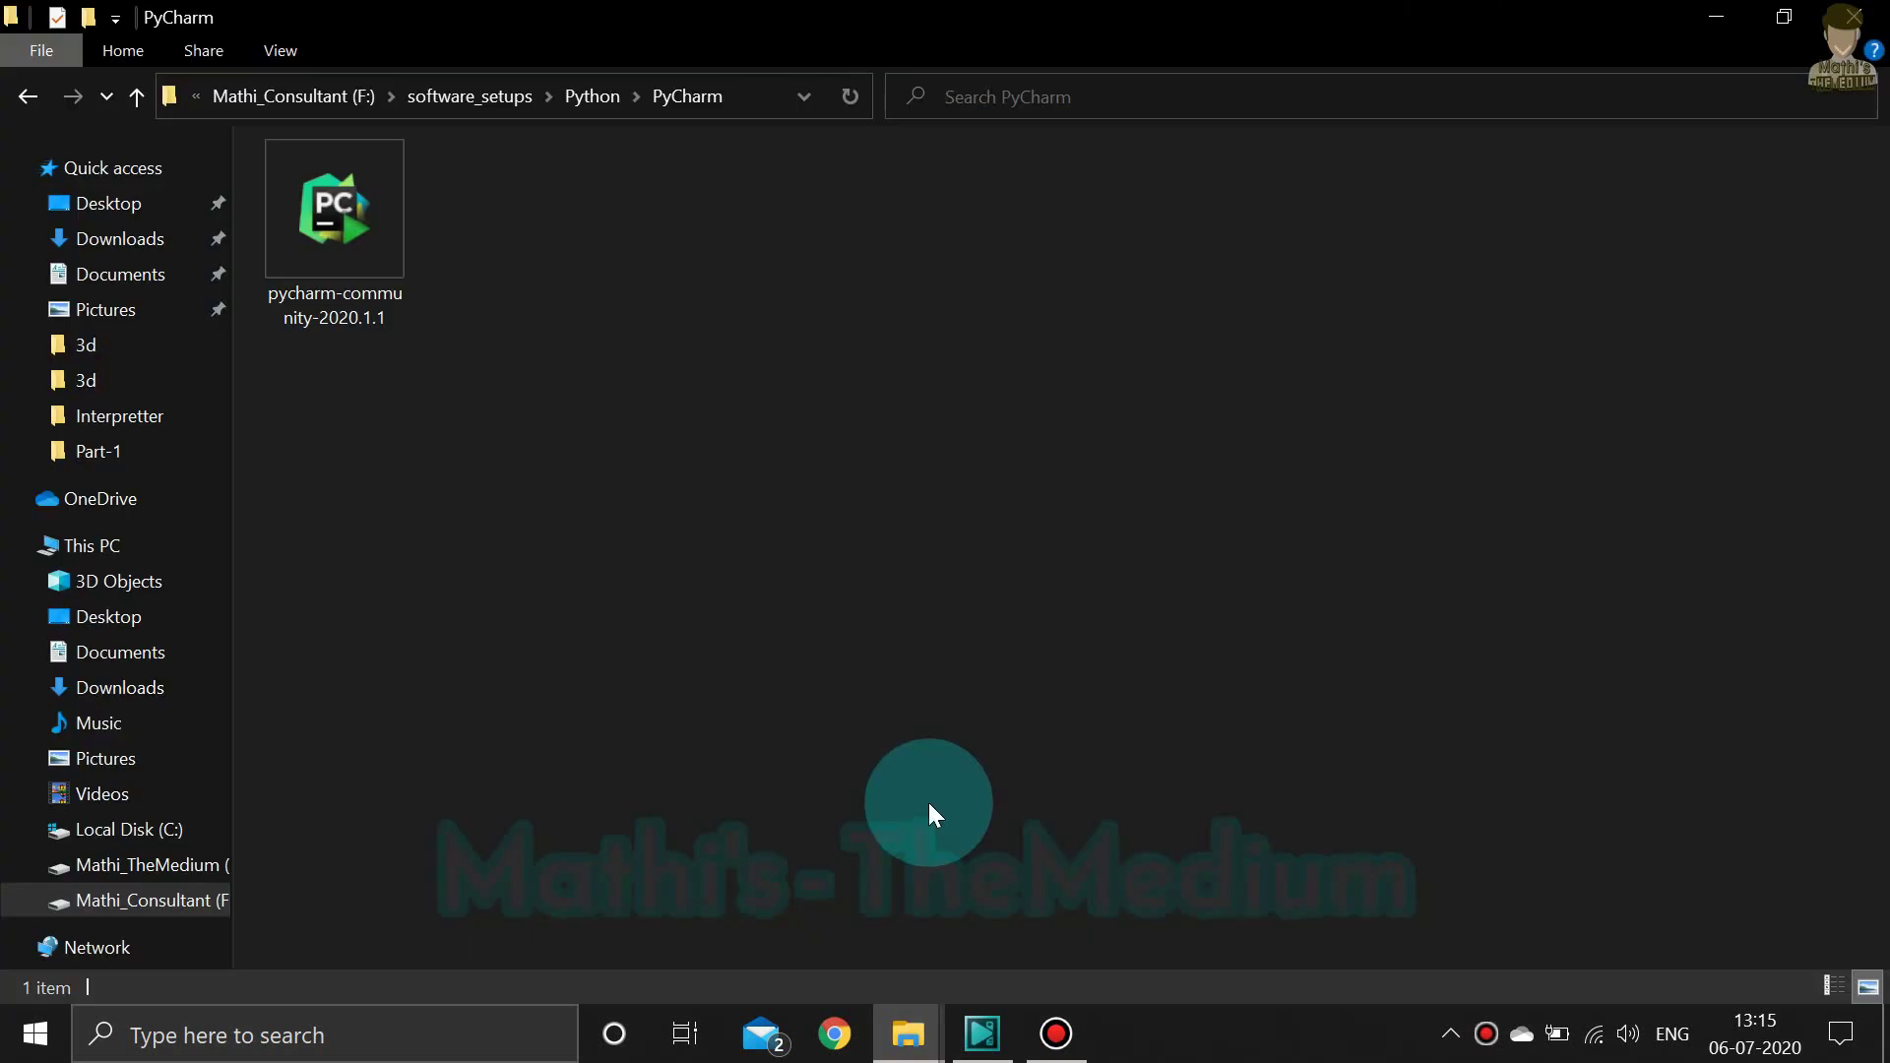
Run the pycharm-community-2020.1.1 installer and install PyCharm with JetBrains as the Start Menu folder
{"action": "double_click", "coordinate": [389, 233]}
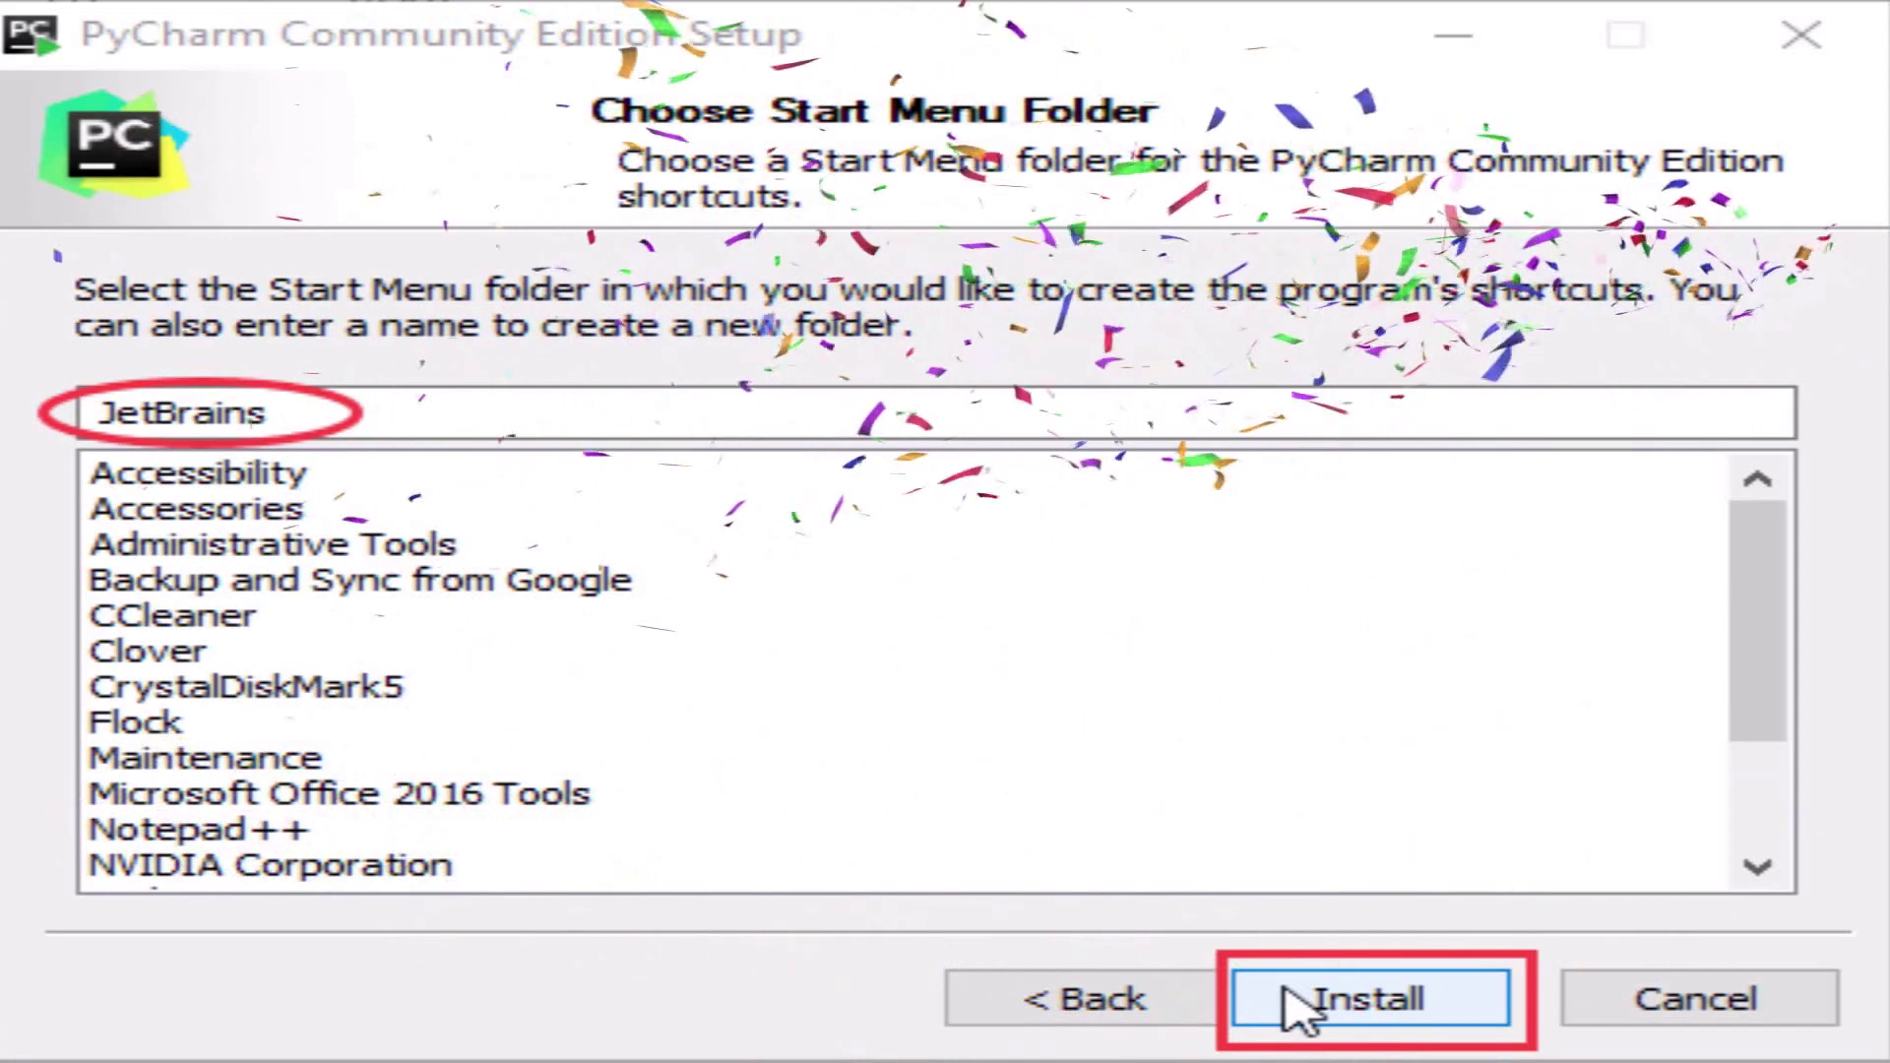
{"action": "left_click", "coordinate": [1299, 1008]}
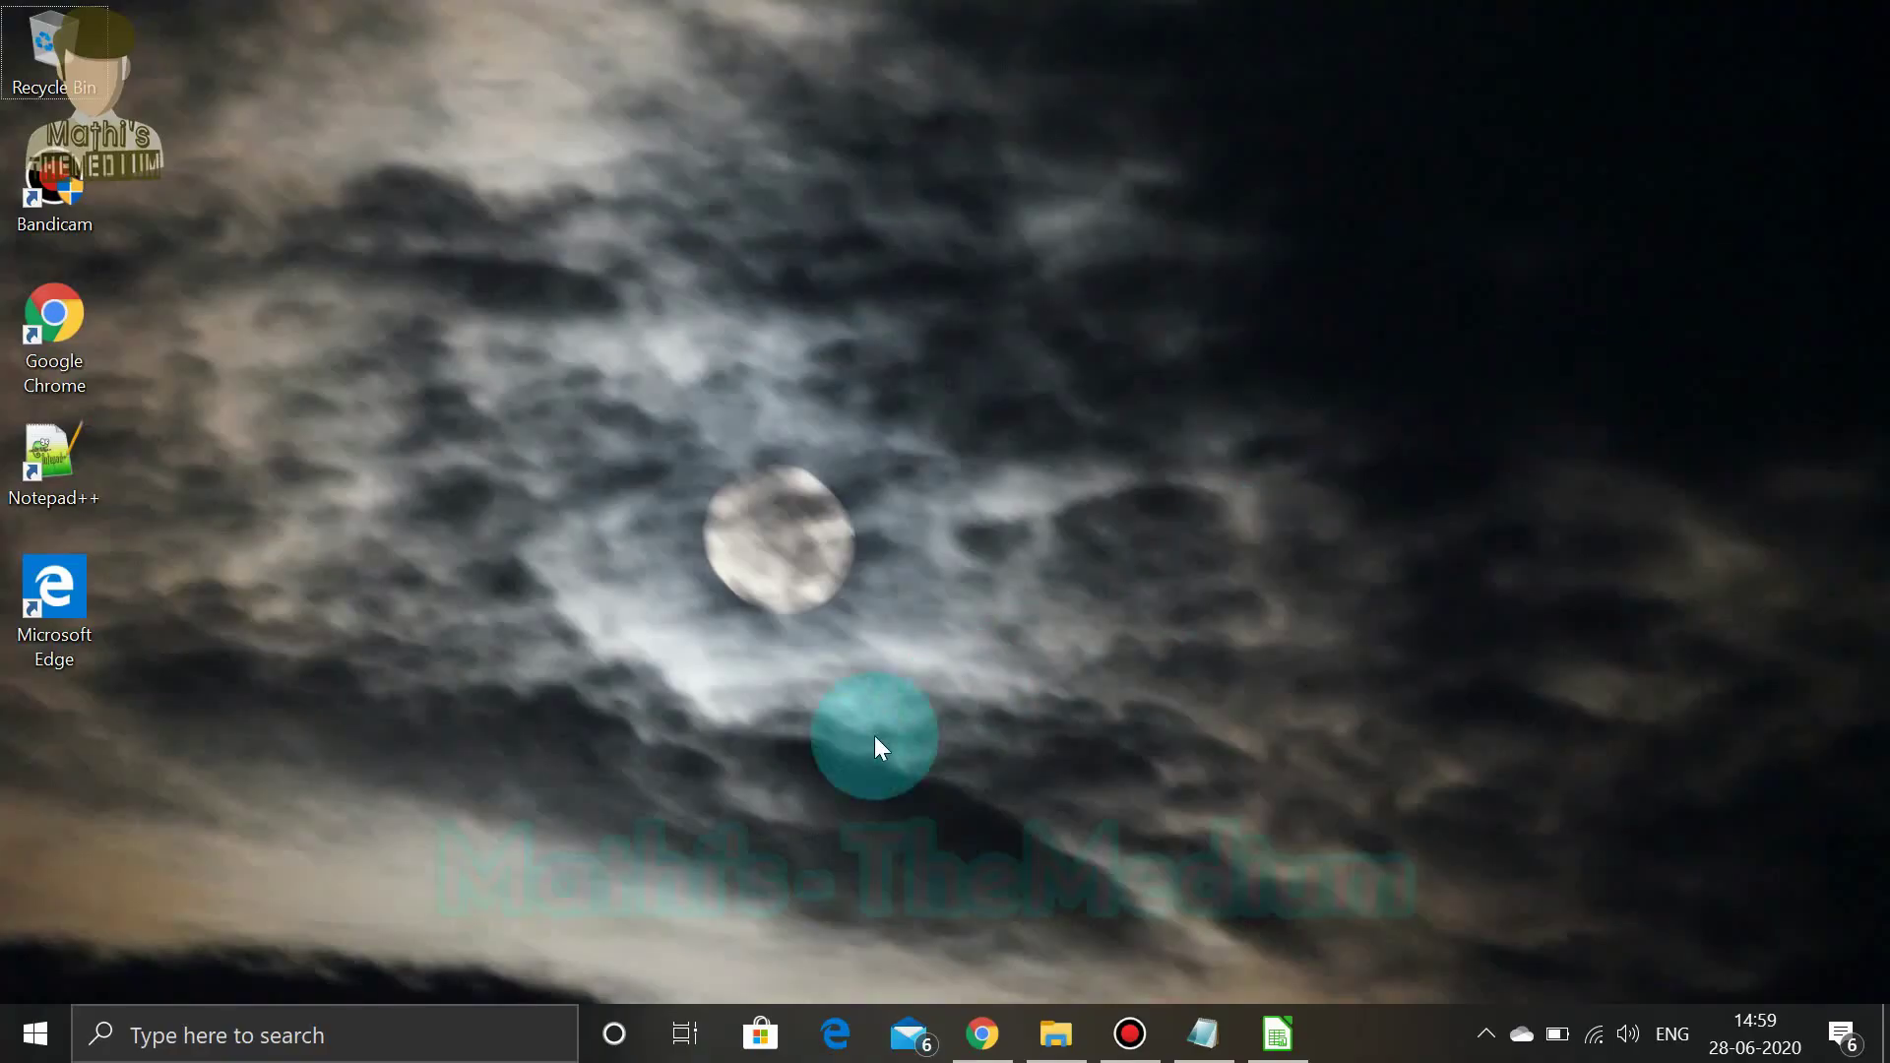
Search Windows for "pychar" and launch PyCharm Community Edition 2020.1.1
{"action": "left_click", "coordinate": [384, 1039]}
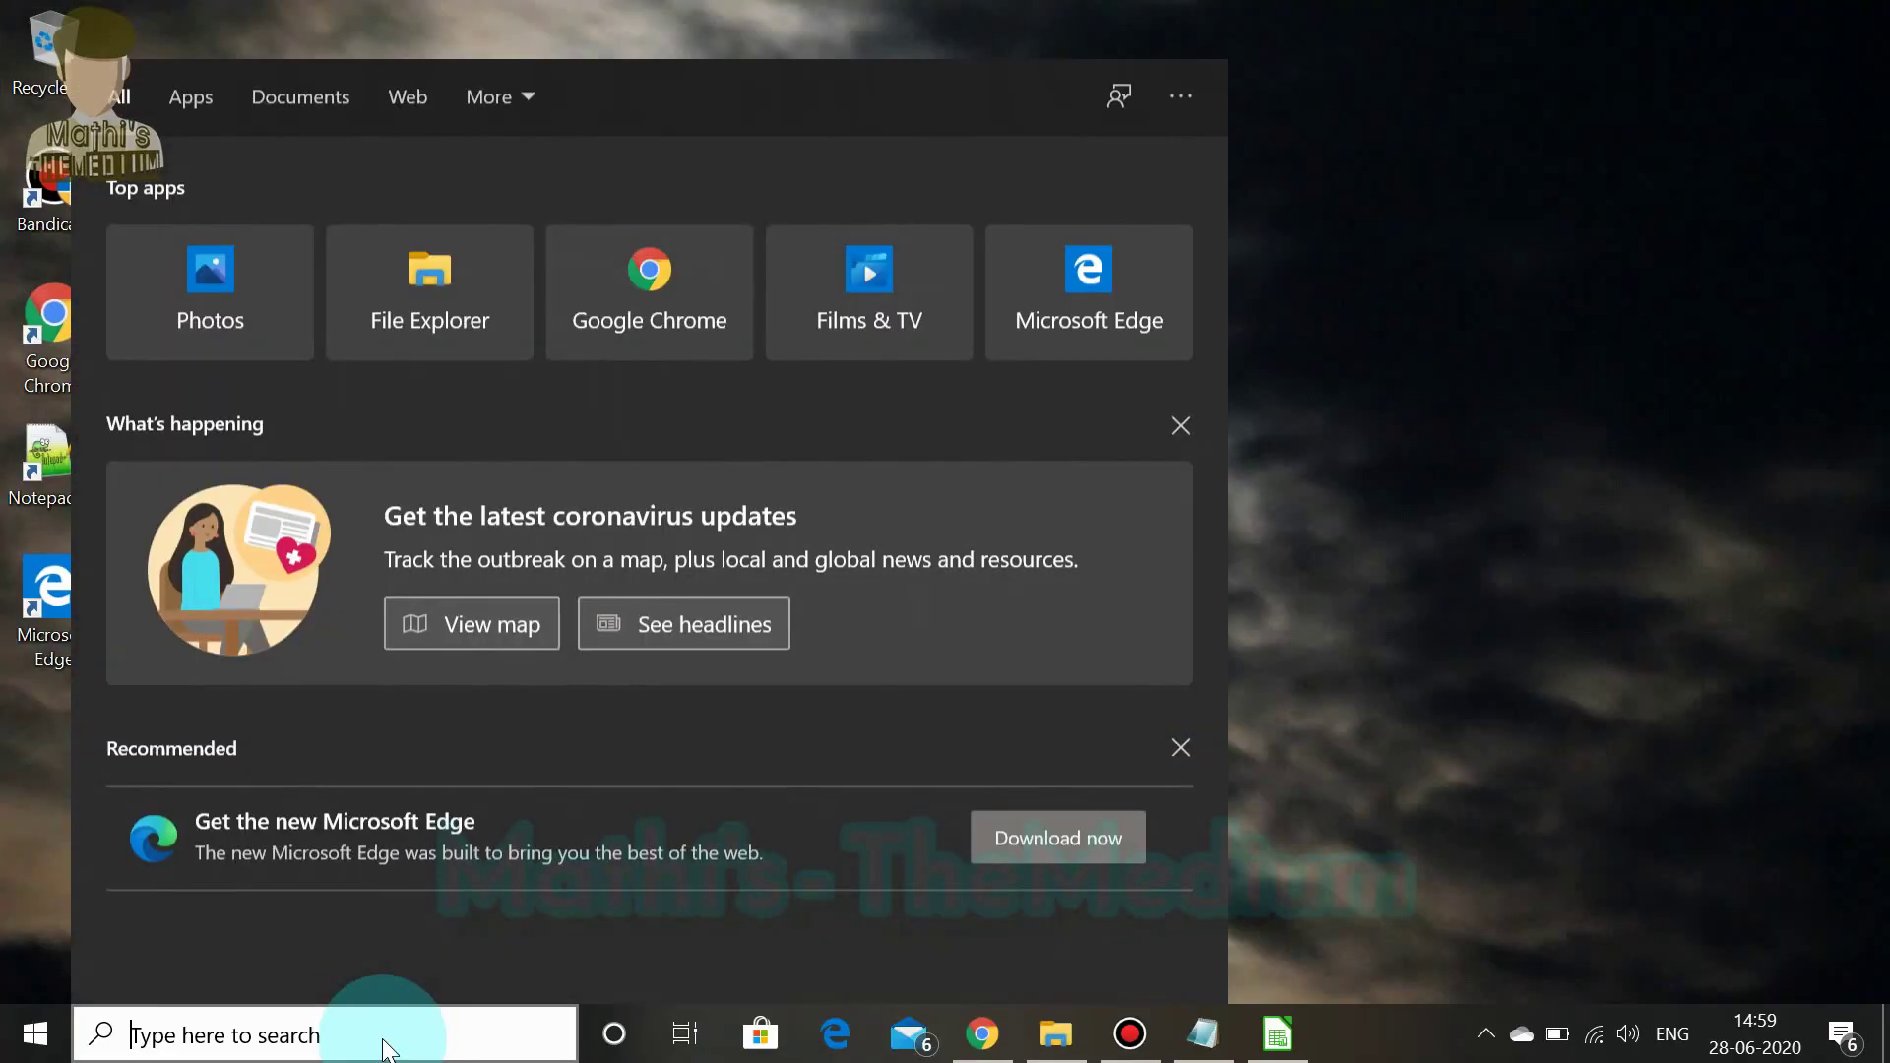
{"action": "type", "text": "pychar"}
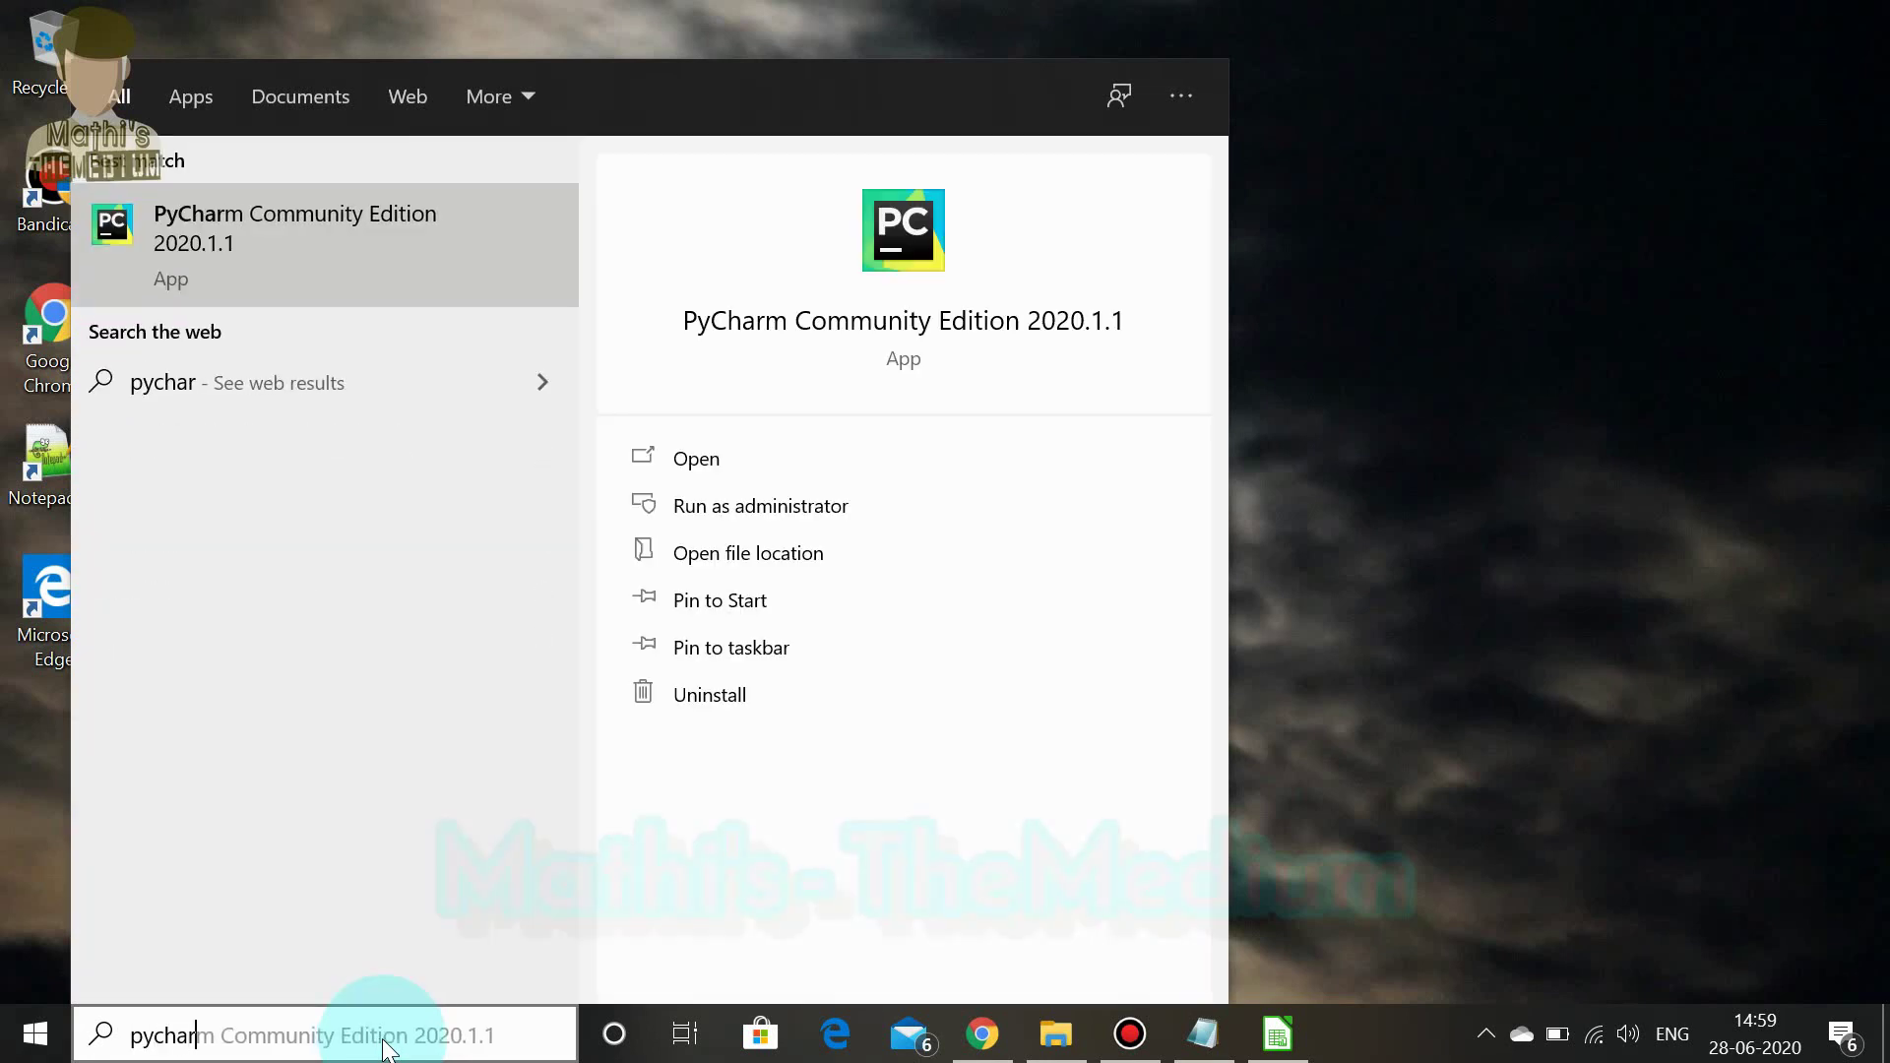
{"action": "left_click", "coordinate": [392, 235]}
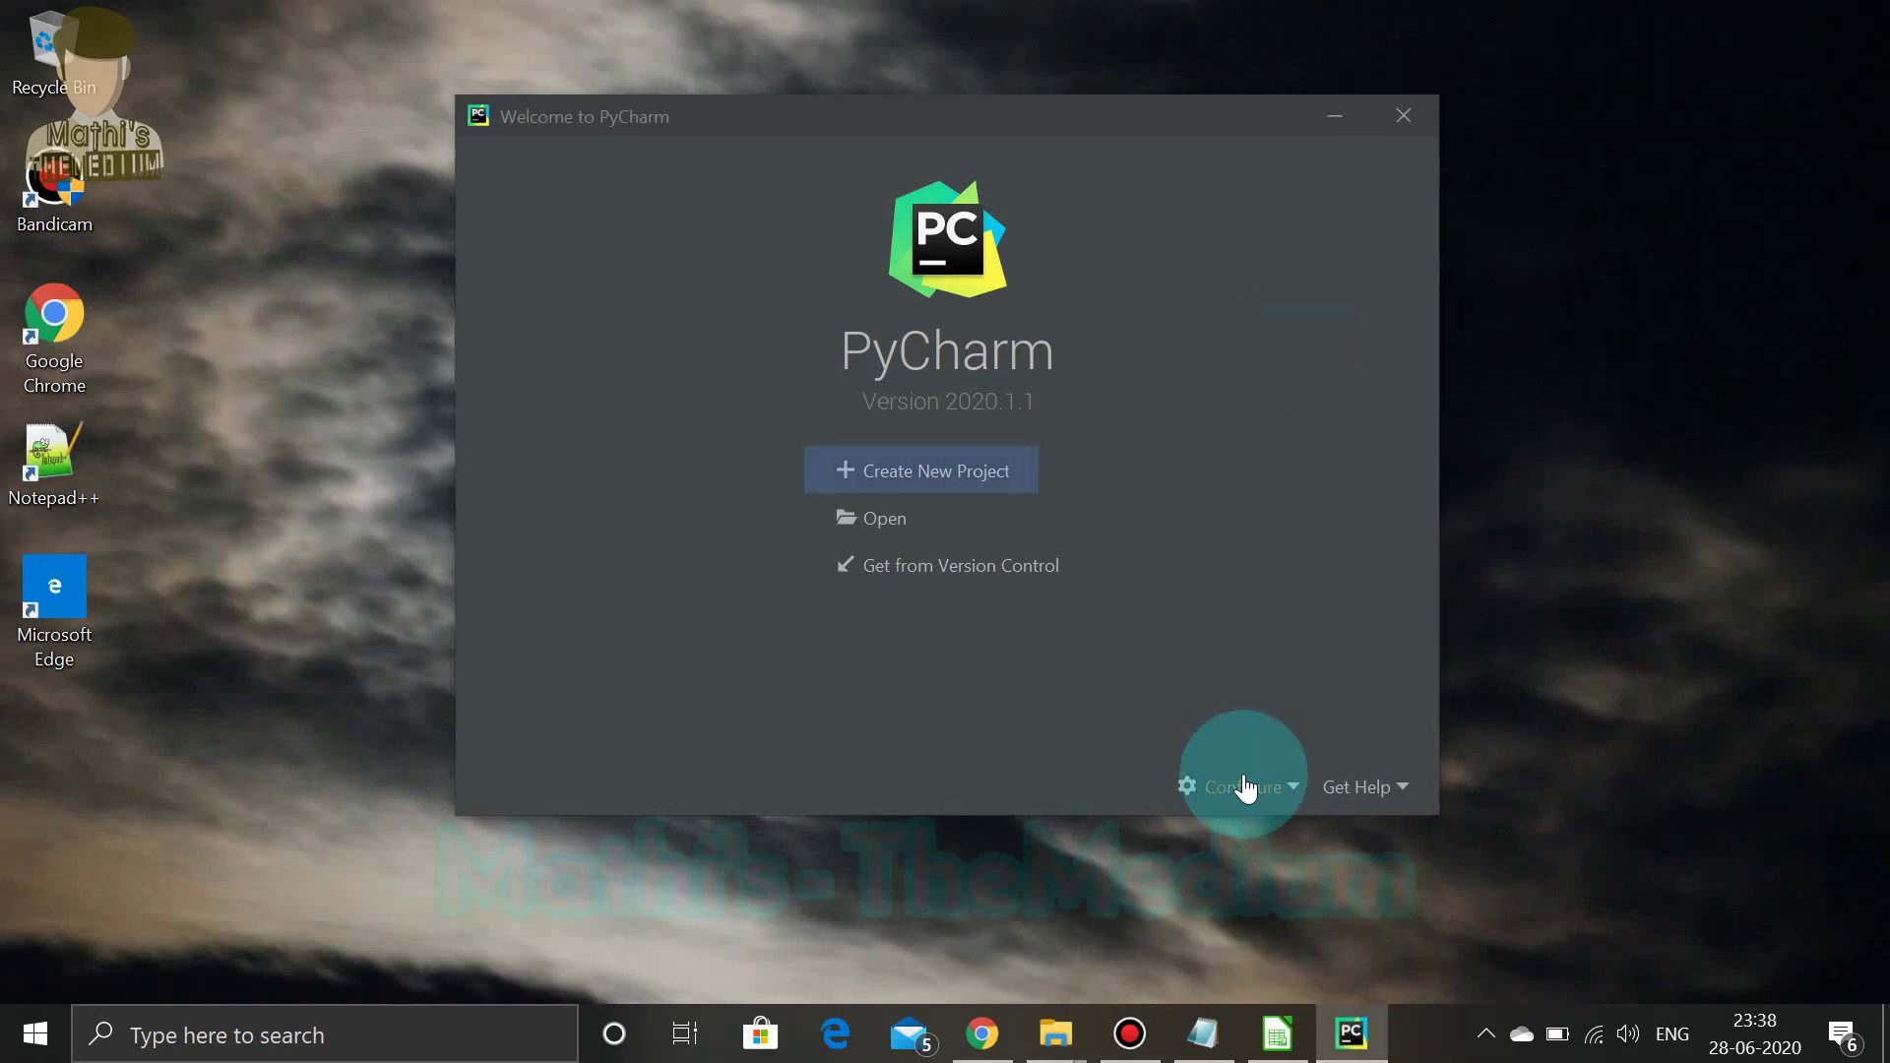
Choose the Darcula theme in PyCharm's appearance settings and accept the settings
{"action": "left_click", "coordinate": [1244, 785]}
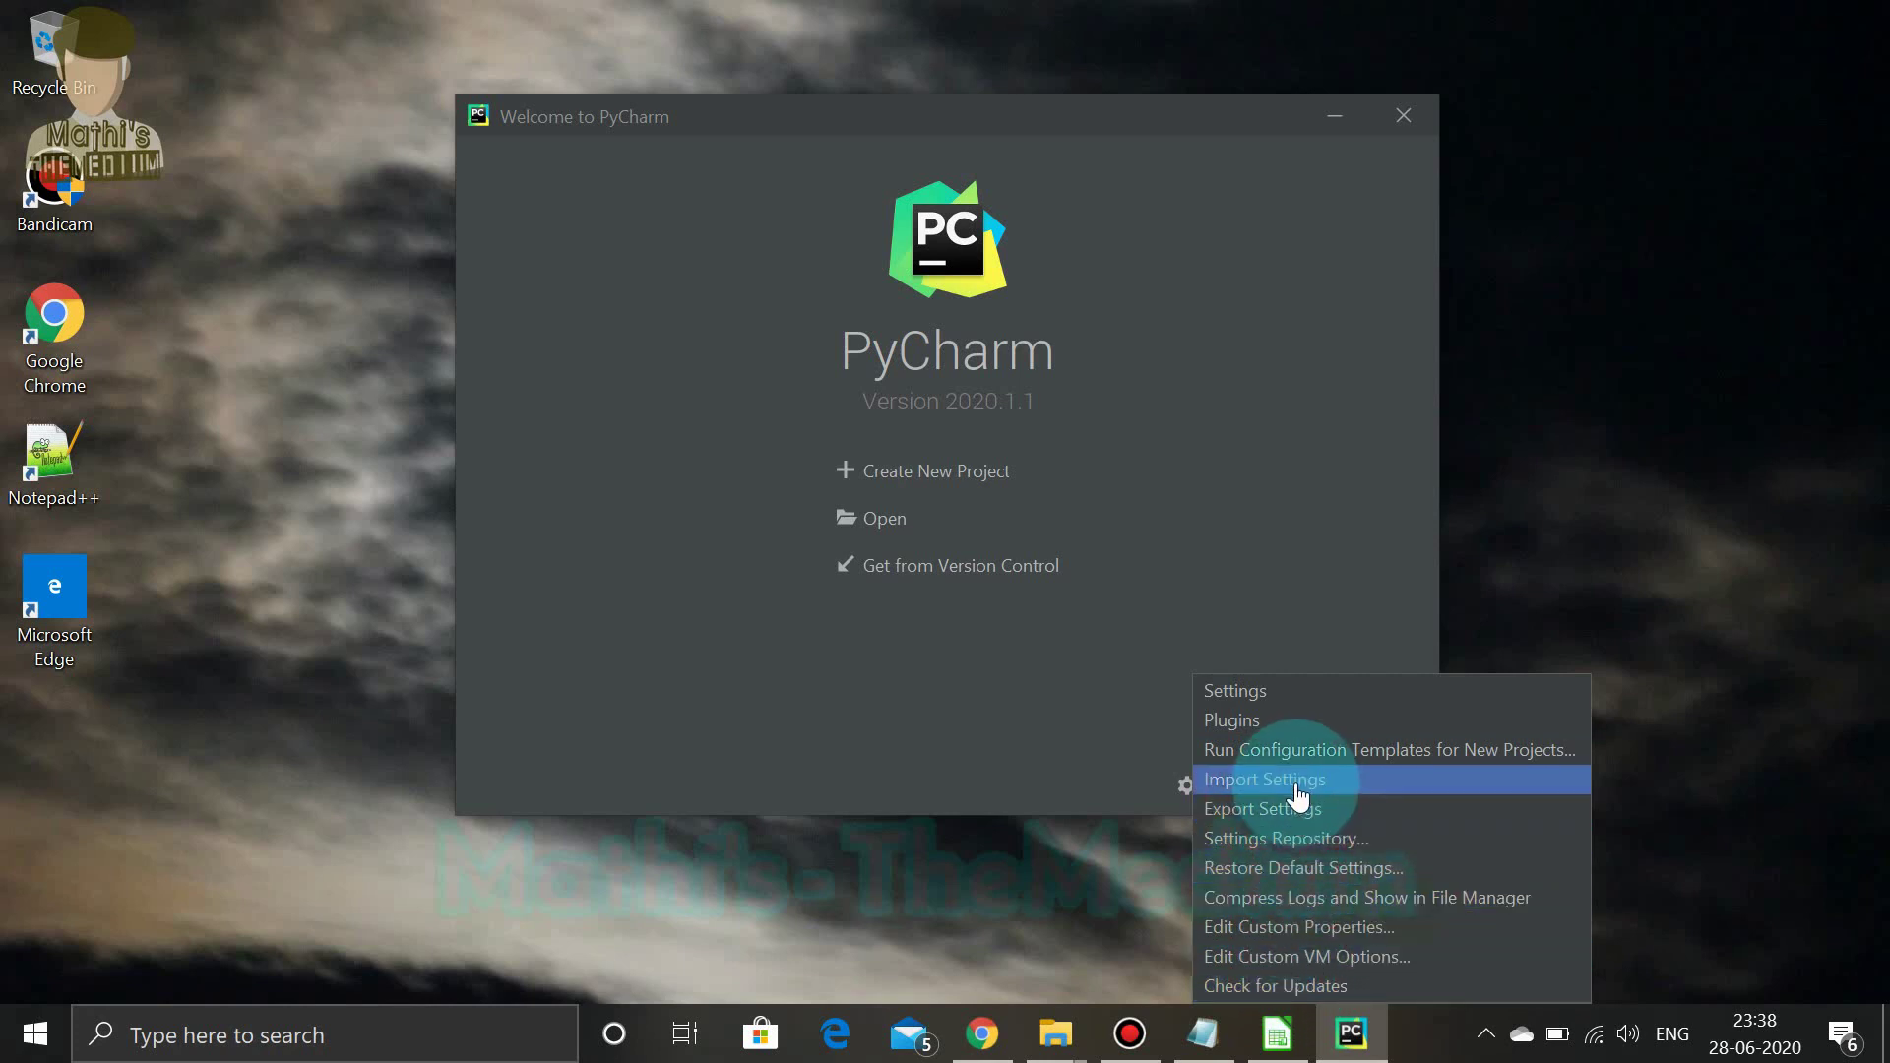
{"action": "left_click", "coordinate": [1251, 702]}
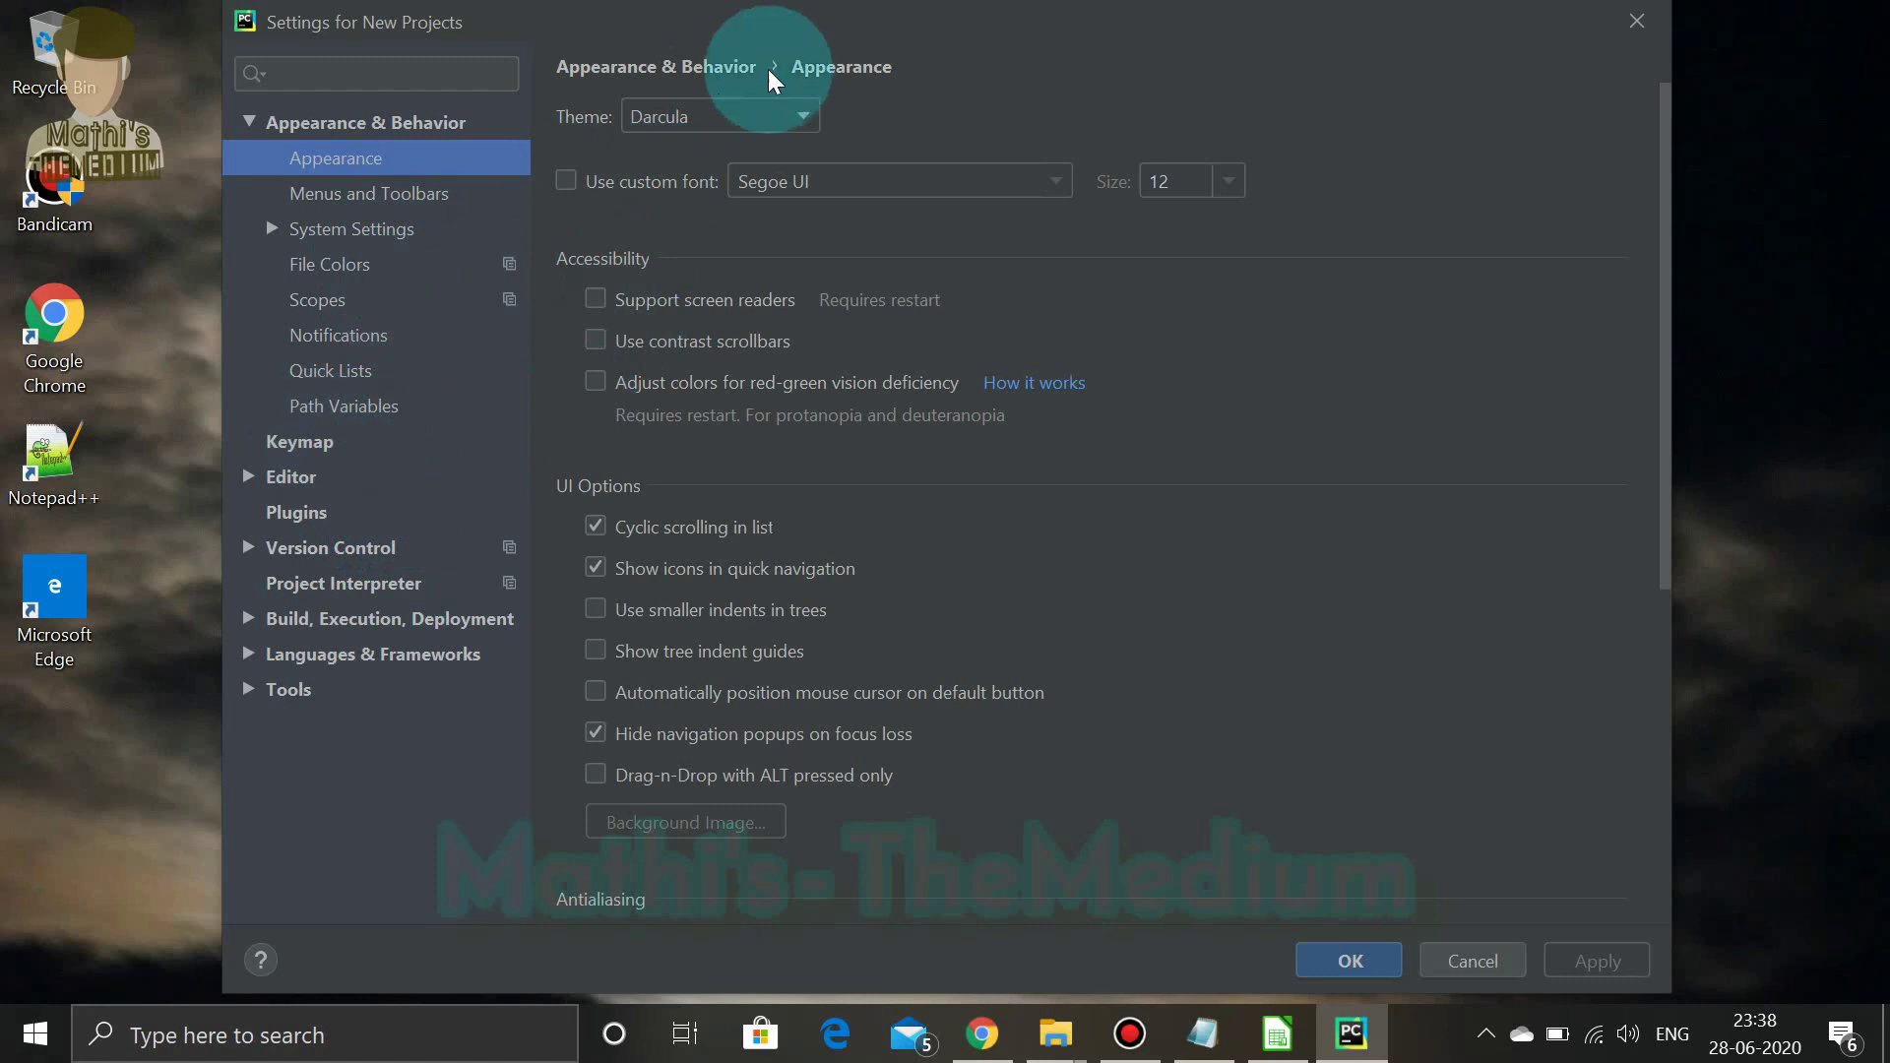
{"action": "left_click", "coordinate": [805, 120]}
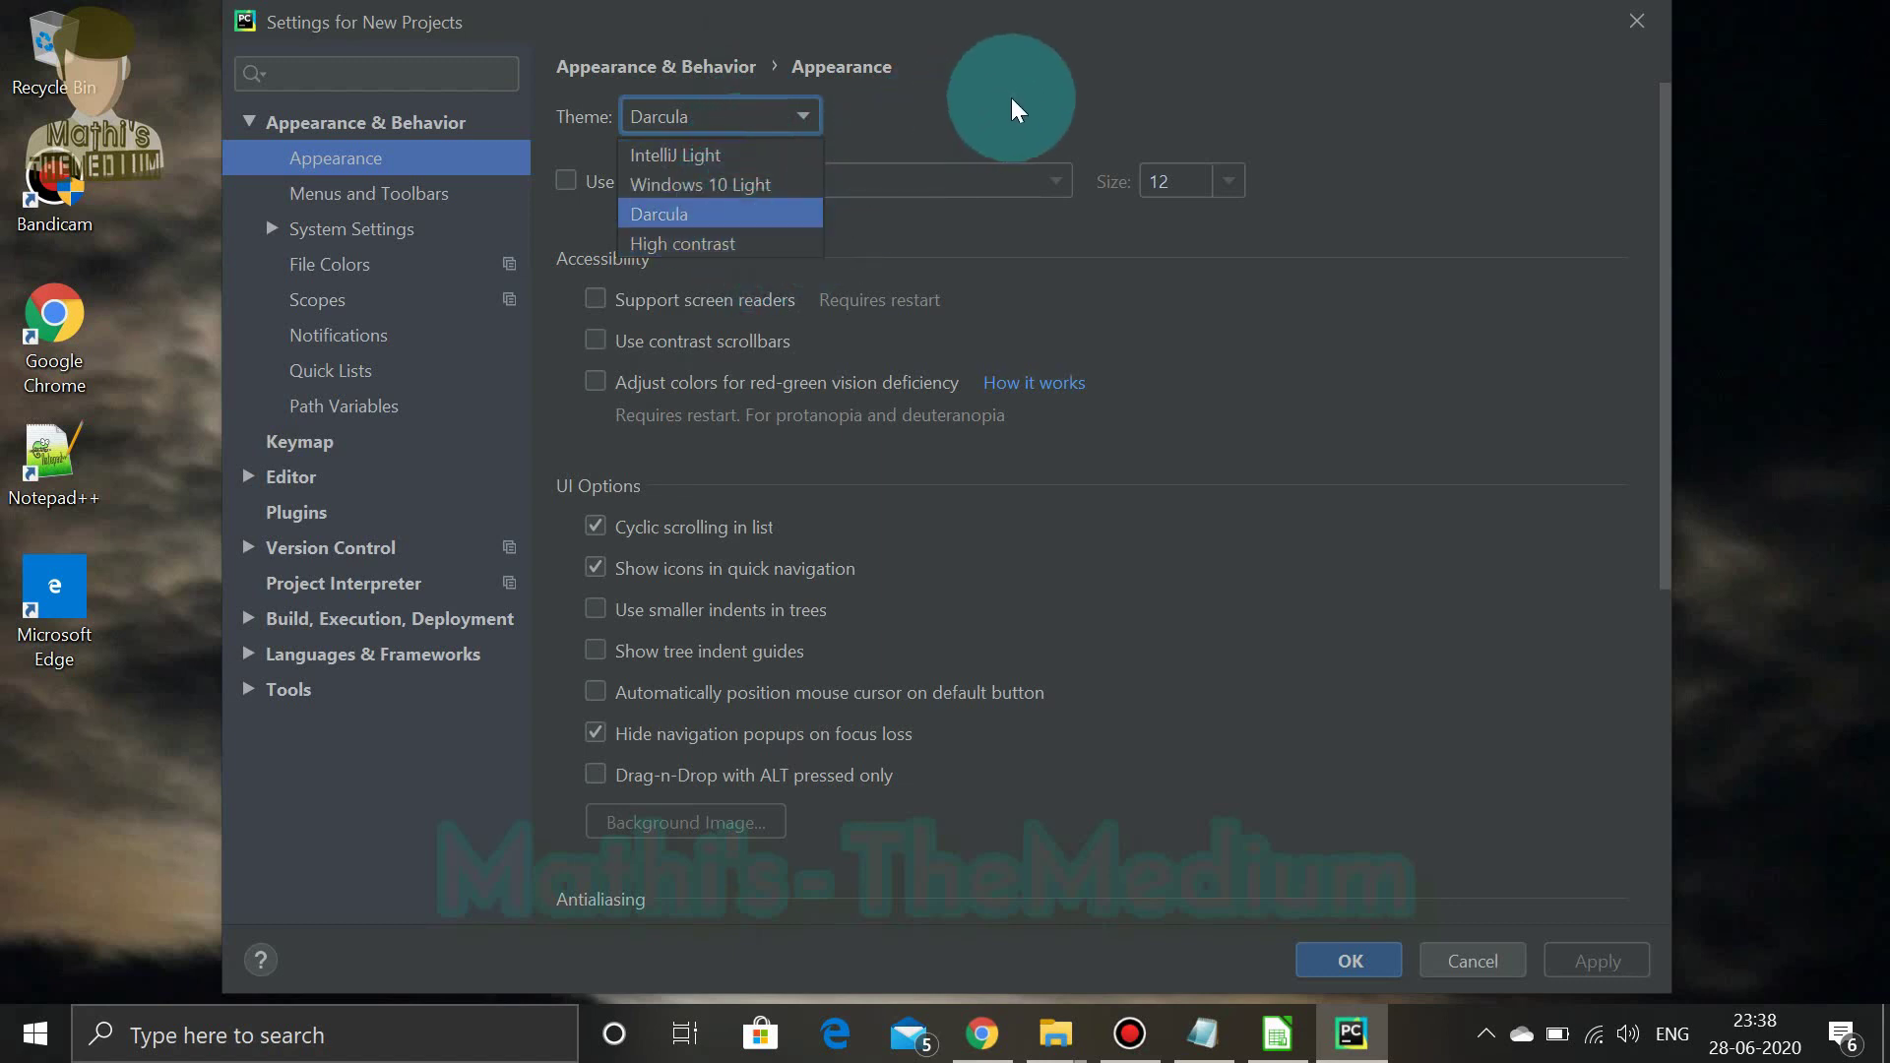
{"action": "left_click", "coordinate": [688, 222]}
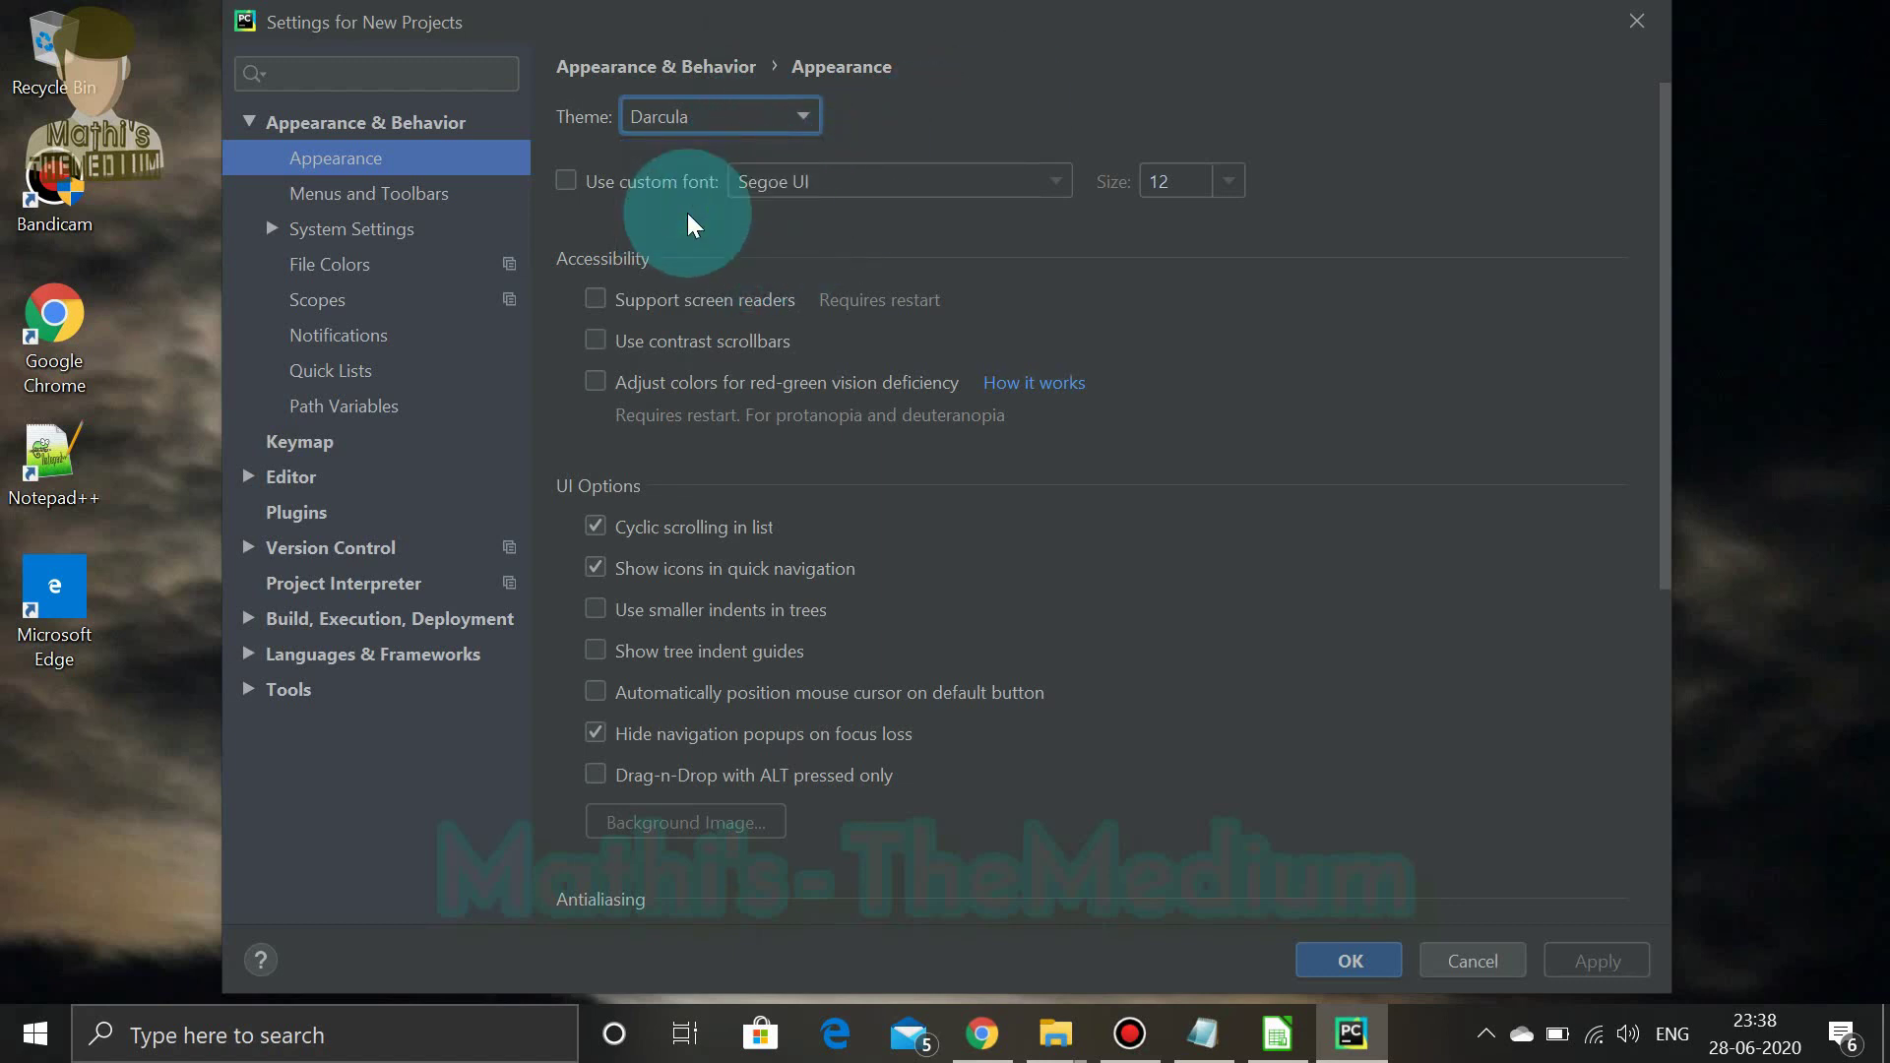
{"action": "left_click", "coordinate": [1348, 960]}
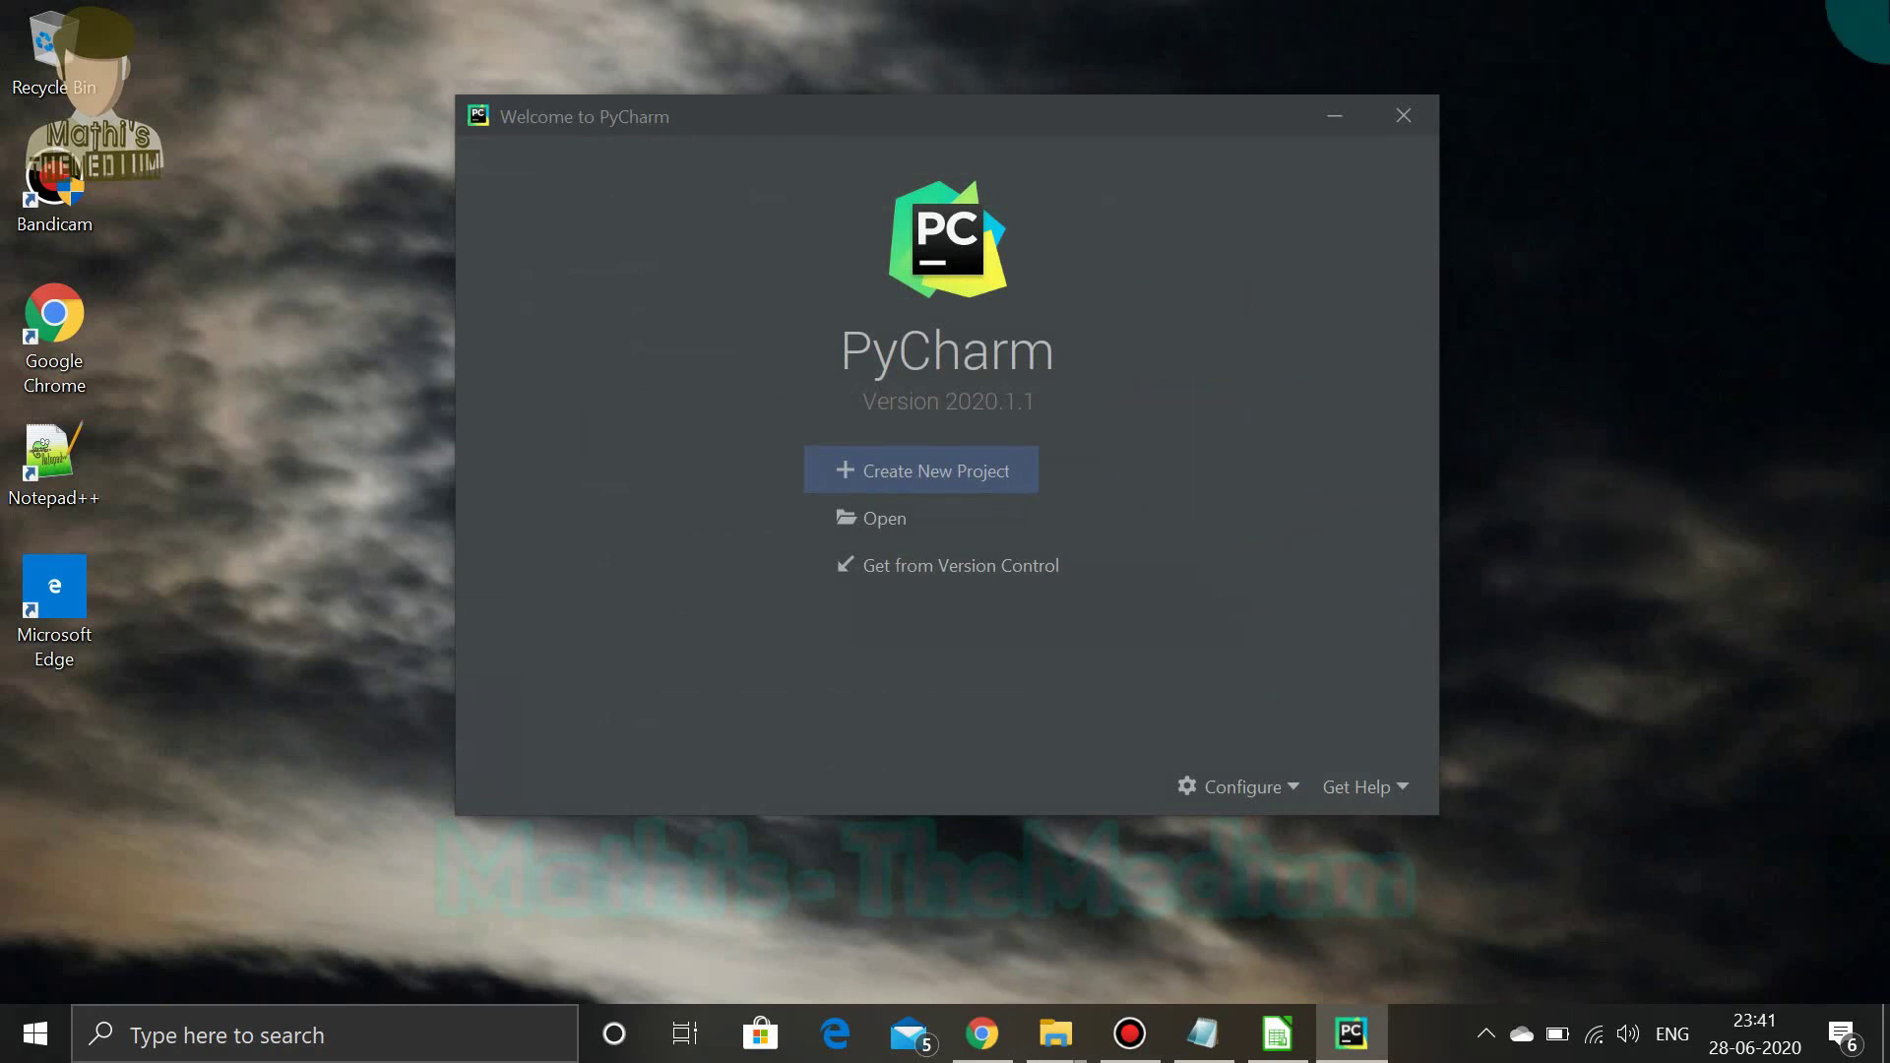
Start creating a new project from the welcome screen
{"action": "left_click", "coordinate": [984, 480]}
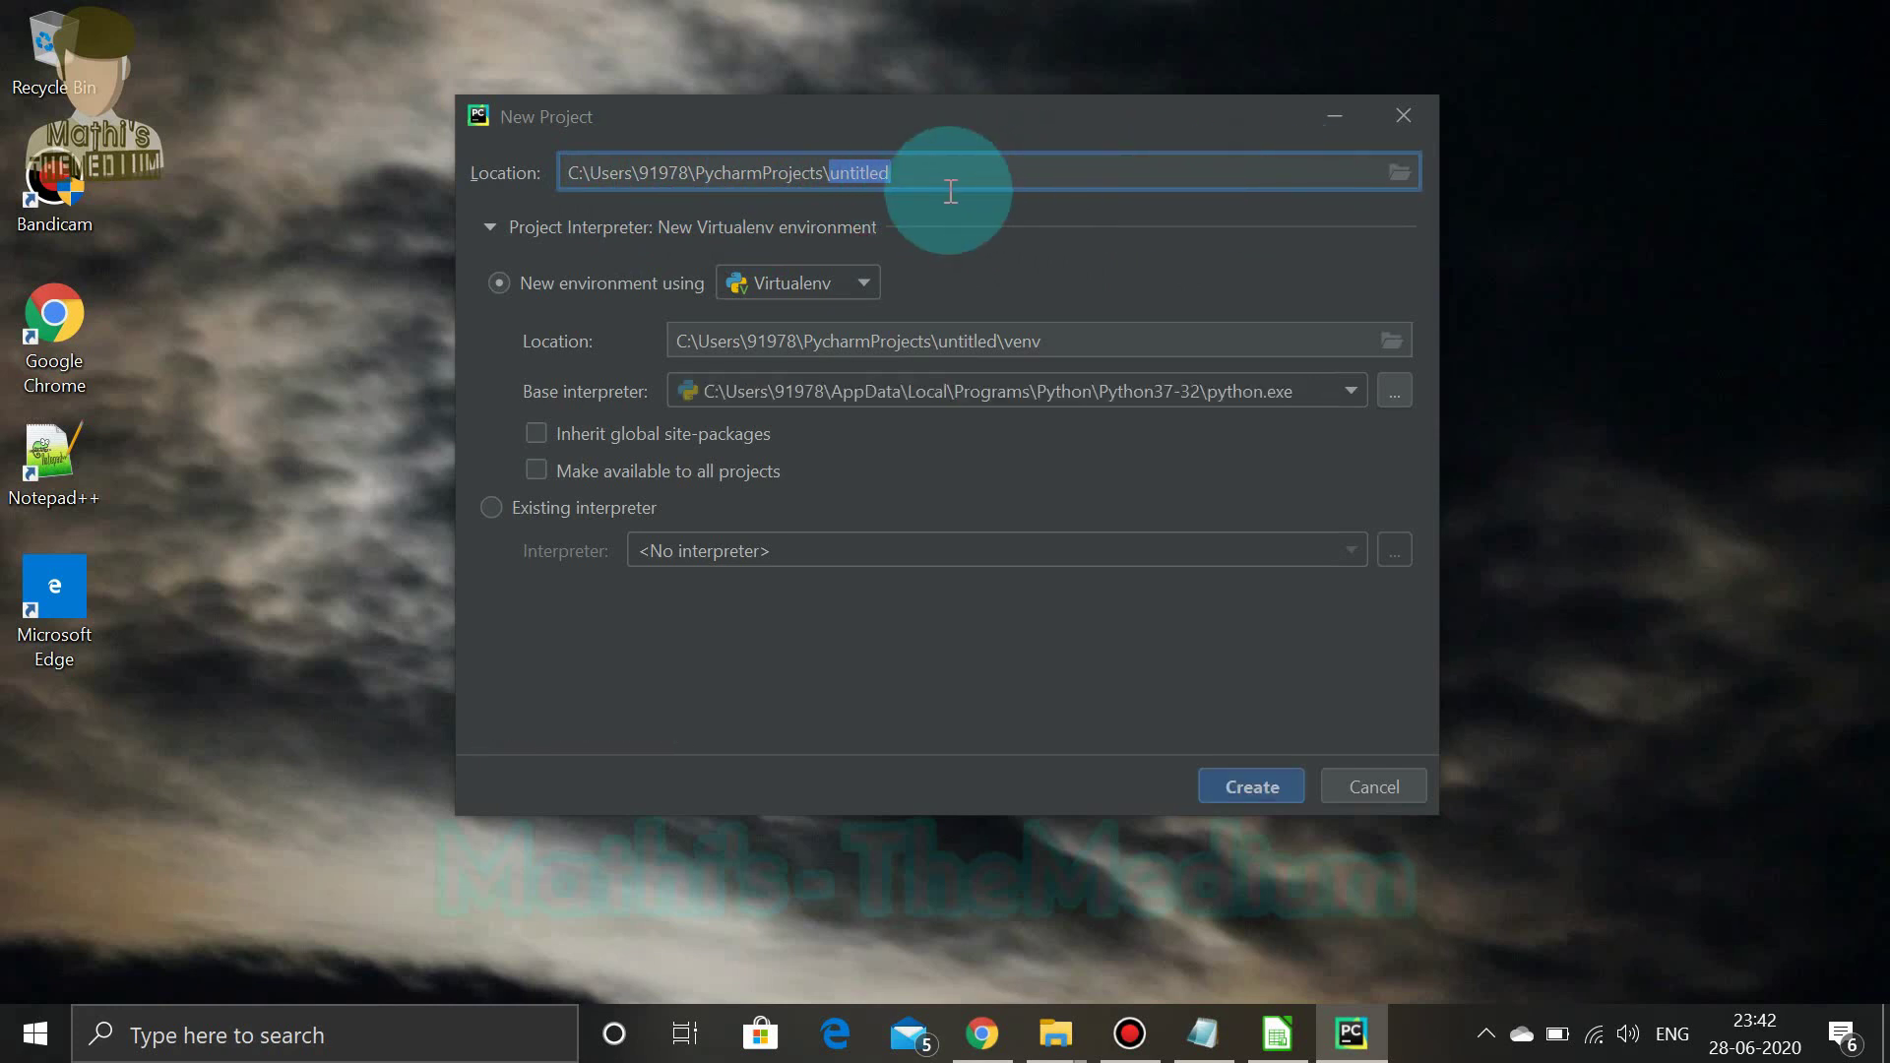
Browse the Users folder and the F: drive for a project base directory, and cancel the selection
{"action": "left_click", "coordinate": [1394, 175]}
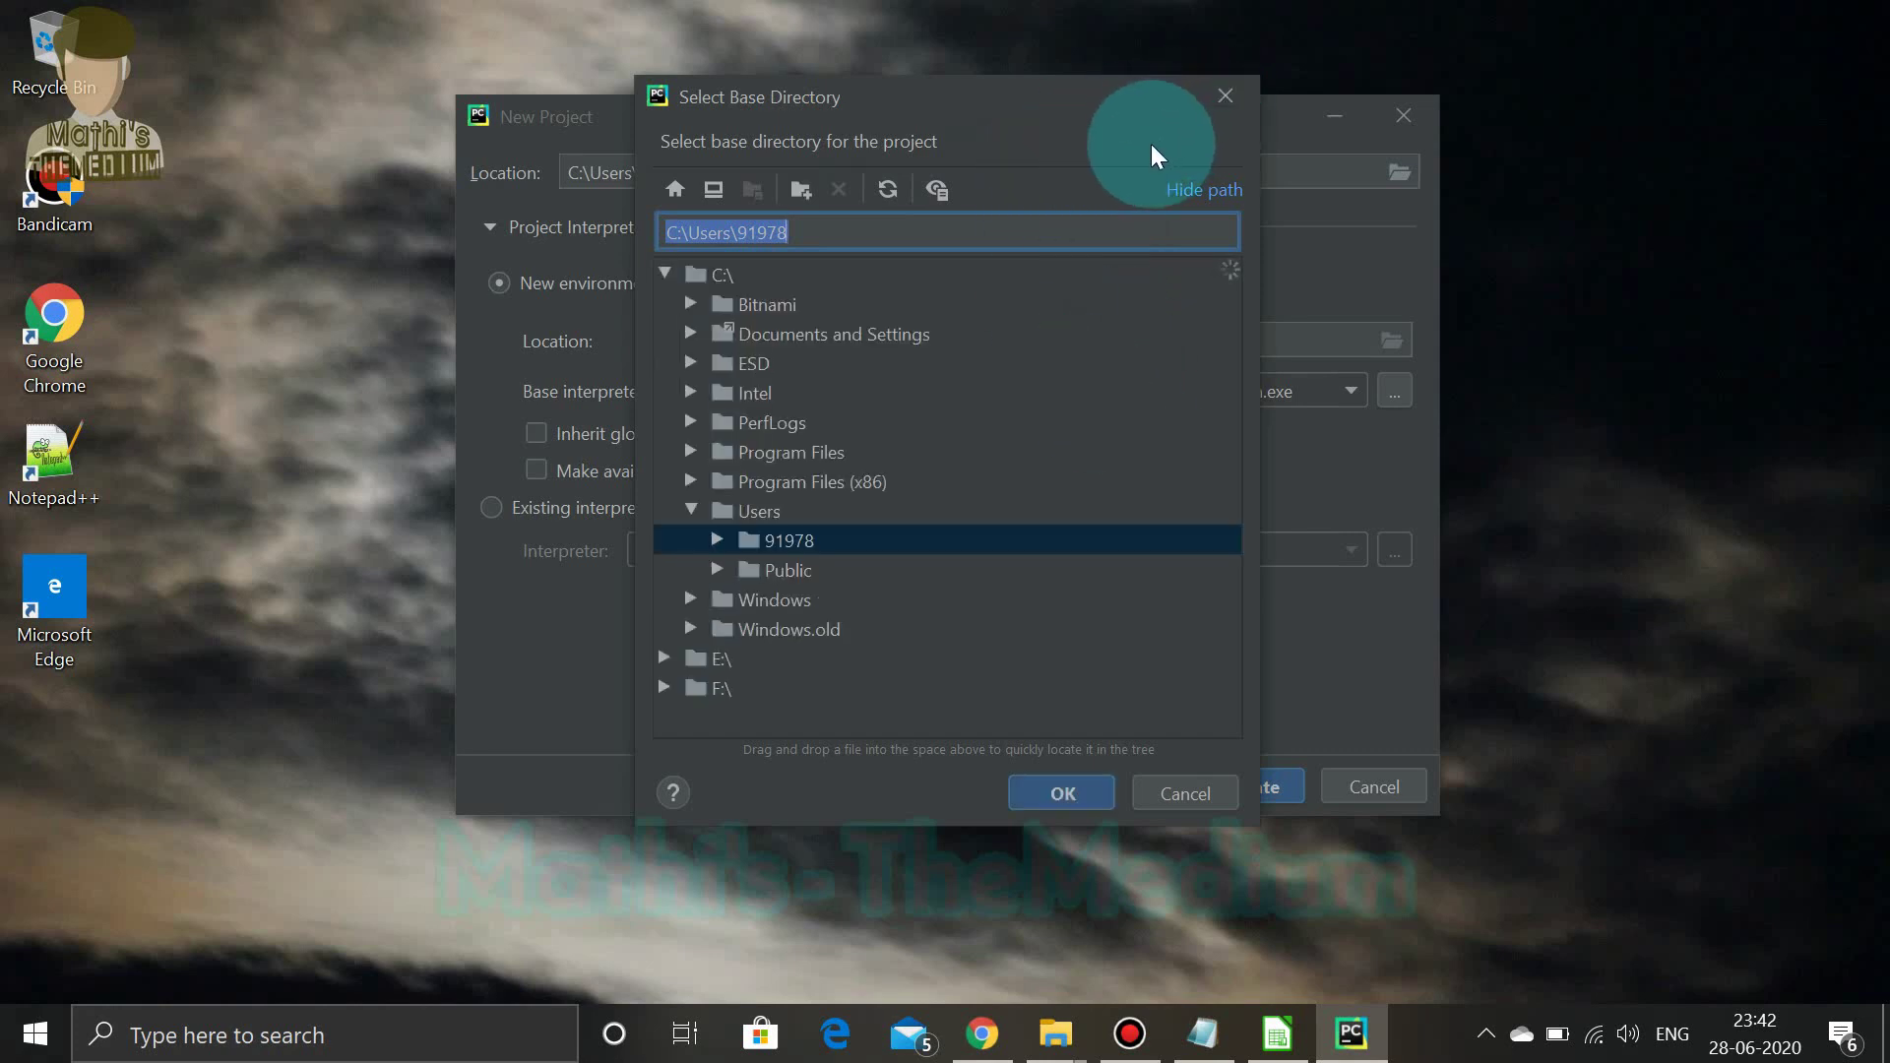
{"action": "left_click", "coordinate": [690, 509]}
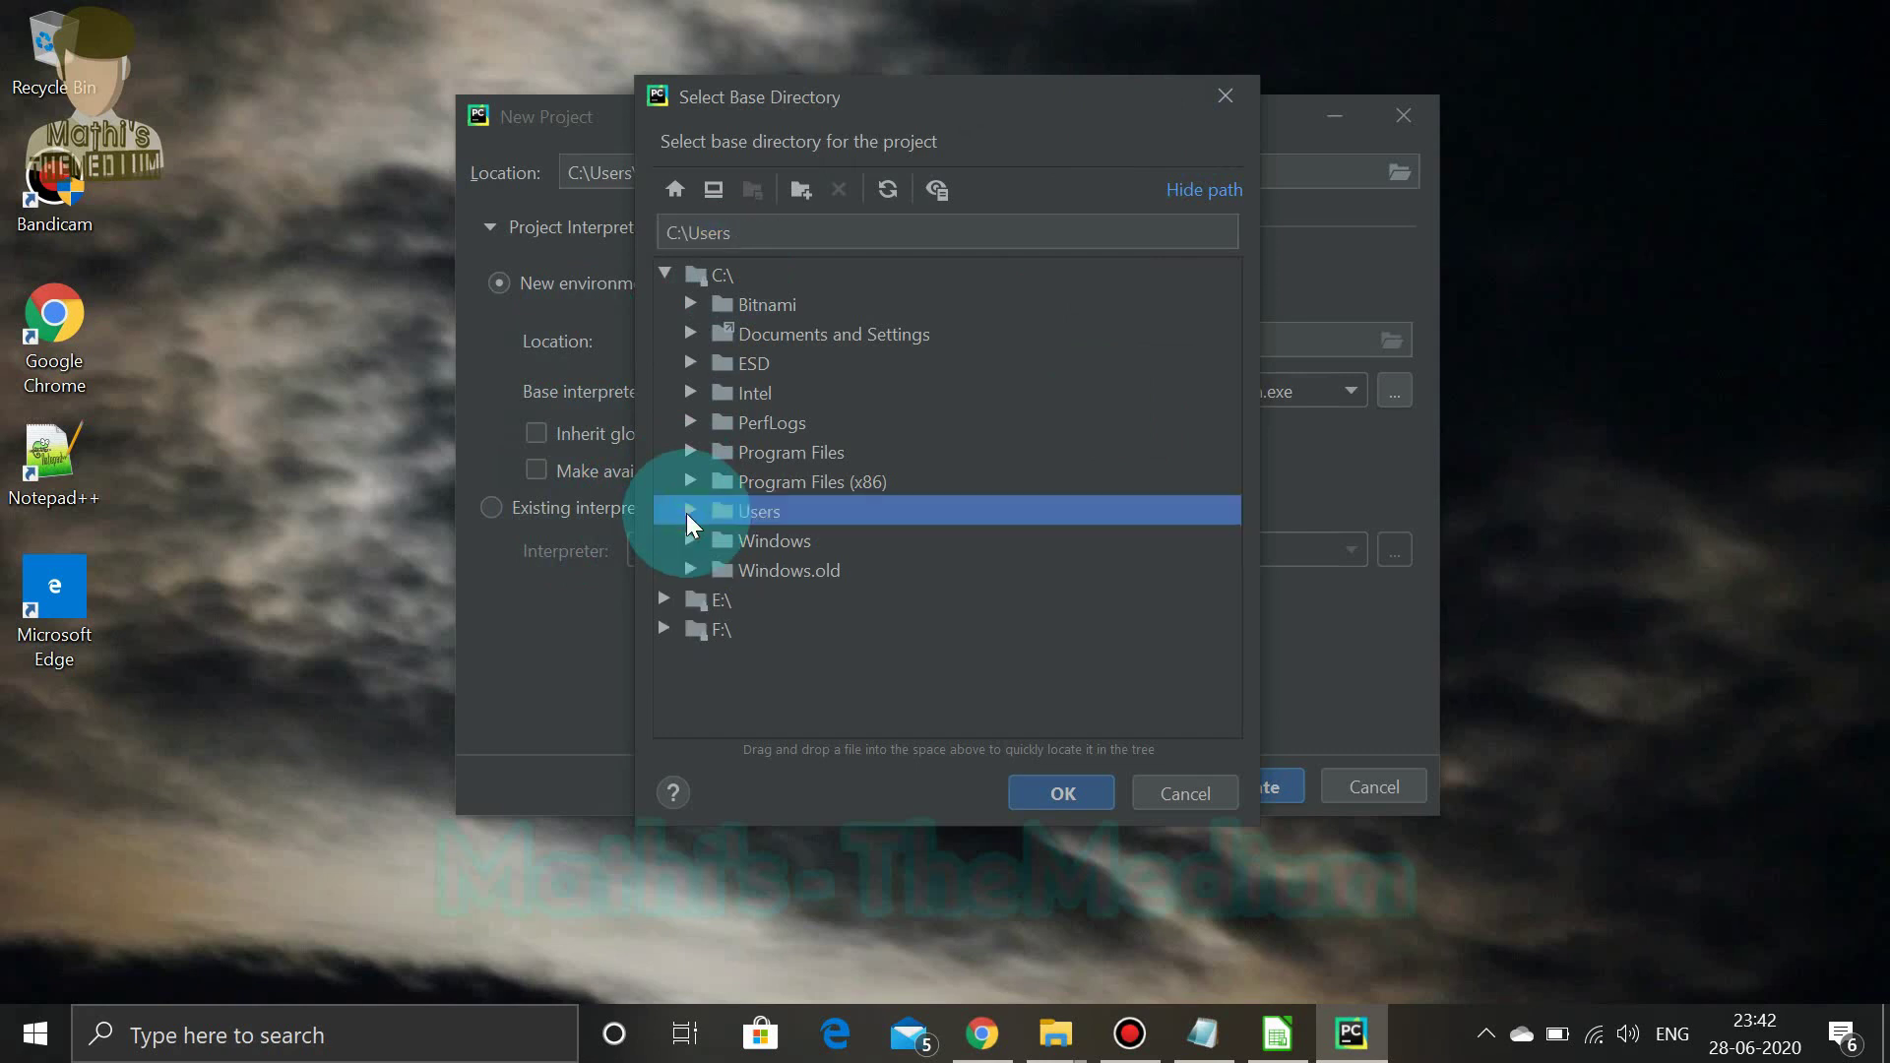
{"action": "left_click", "coordinate": [689, 512]}
{"action": "left_click", "coordinate": [688, 510]}
{"action": "left_click", "coordinate": [666, 628]}
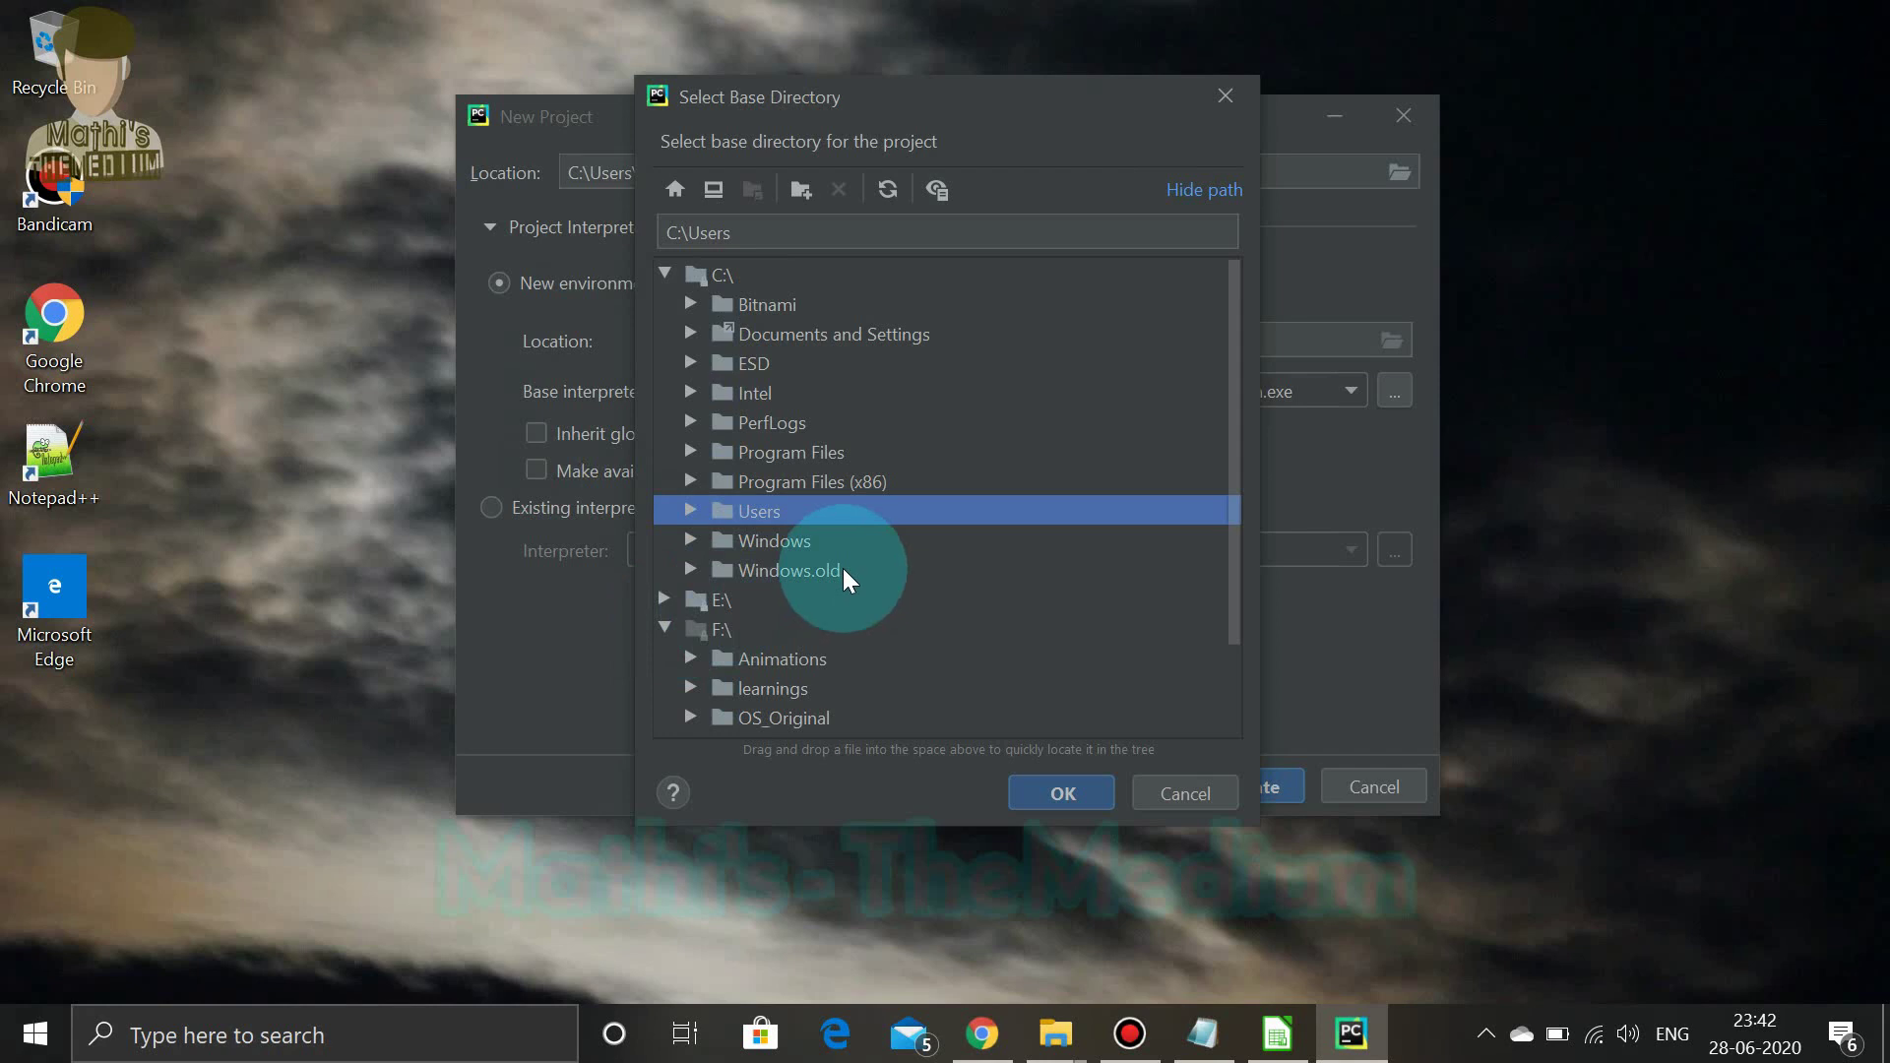
{"action": "scroll", "coordinate": [844, 567], "scroll_direction": "down", "scroll_amount": 3}
{"action": "left_click", "coordinate": [669, 513]}
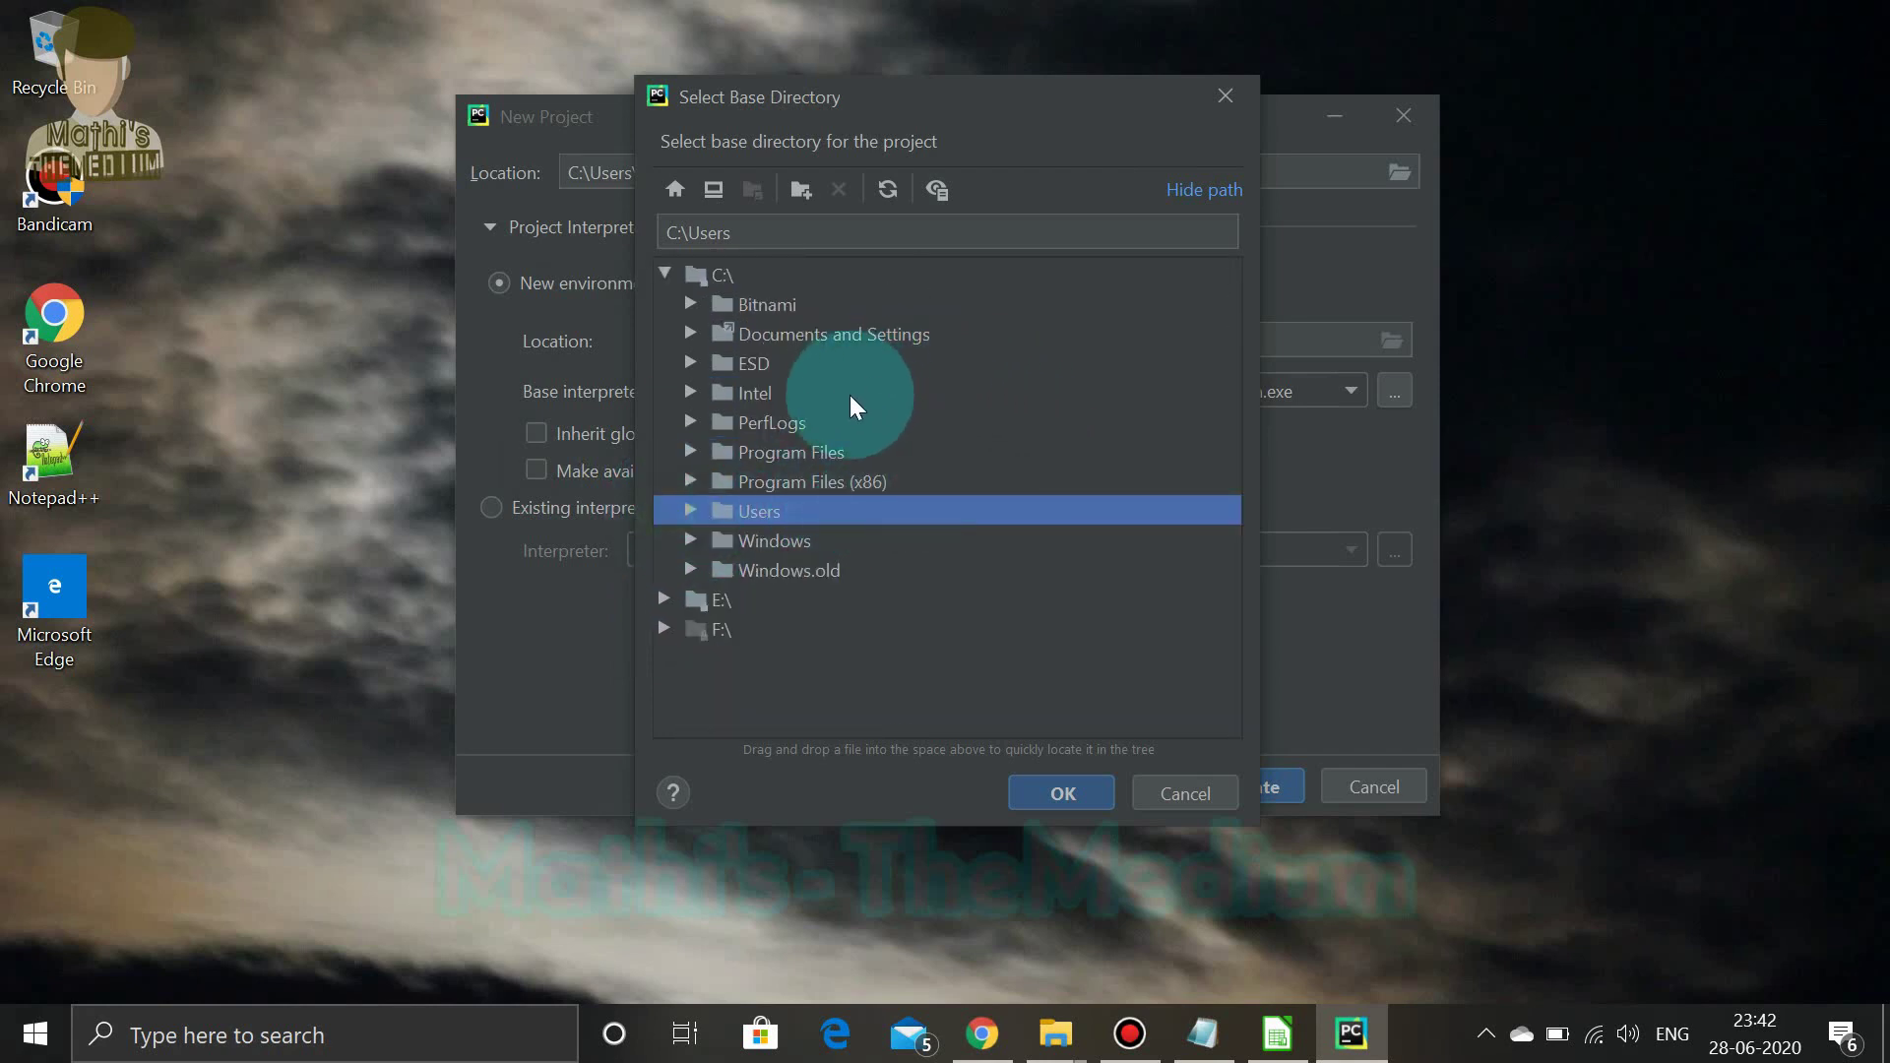
{"action": "left_click", "coordinate": [1185, 785]}
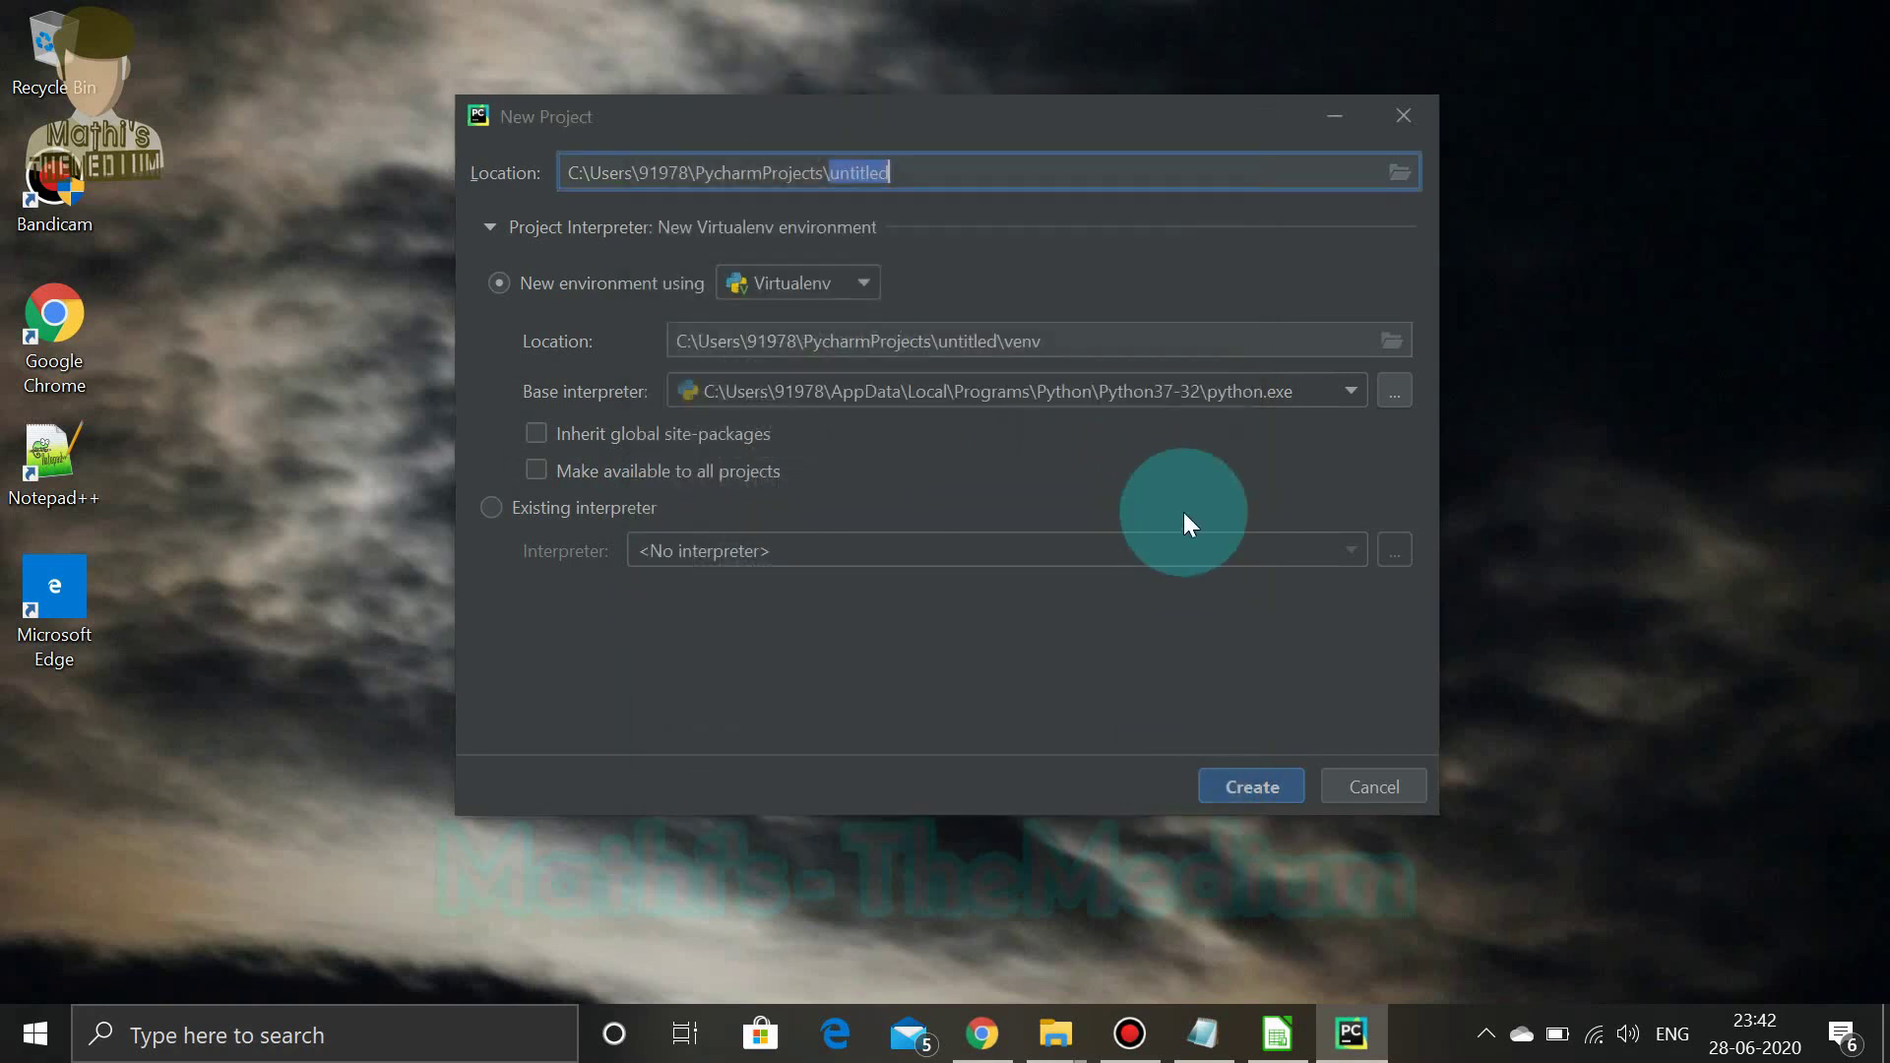
Look at the available base interpreters and switch the new project to an existing interpreter
{"action": "left_click", "coordinate": [1348, 391]}
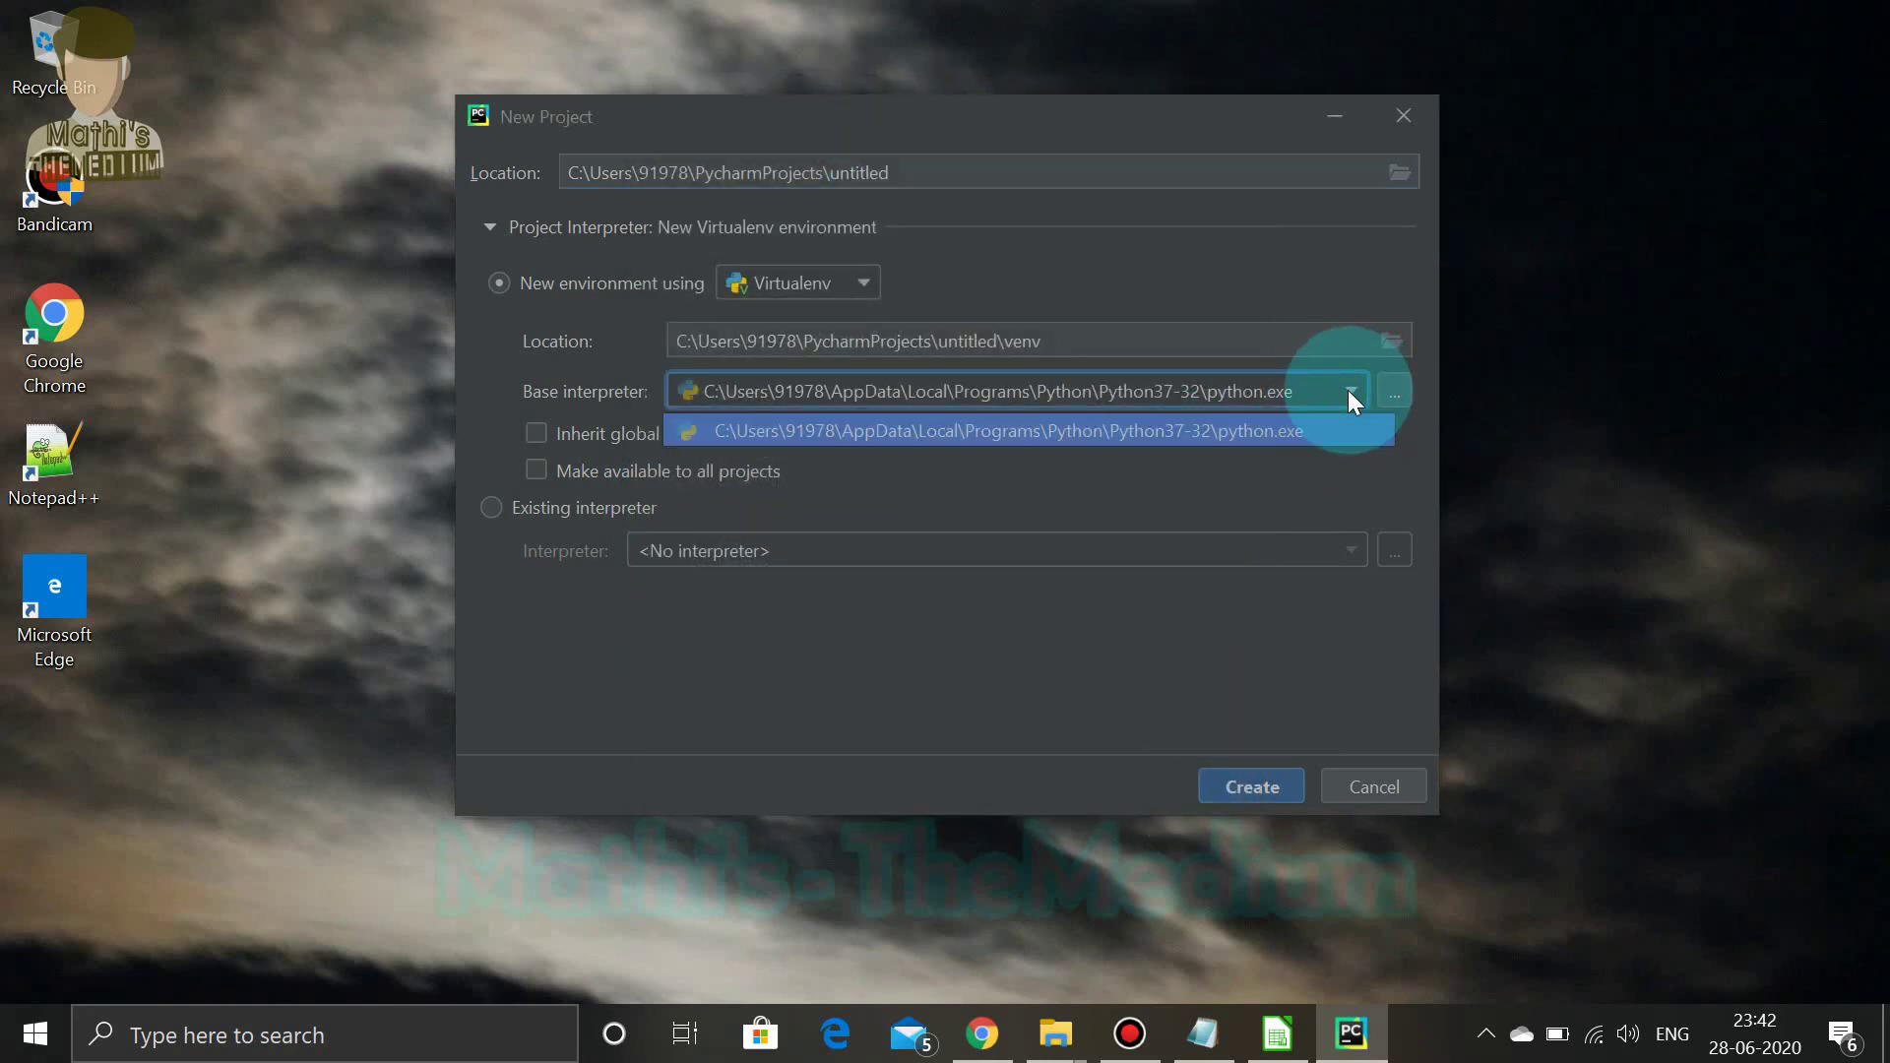
{"action": "left_click", "coordinate": [1146, 507]}
{"action": "left_click", "coordinate": [1316, 544]}
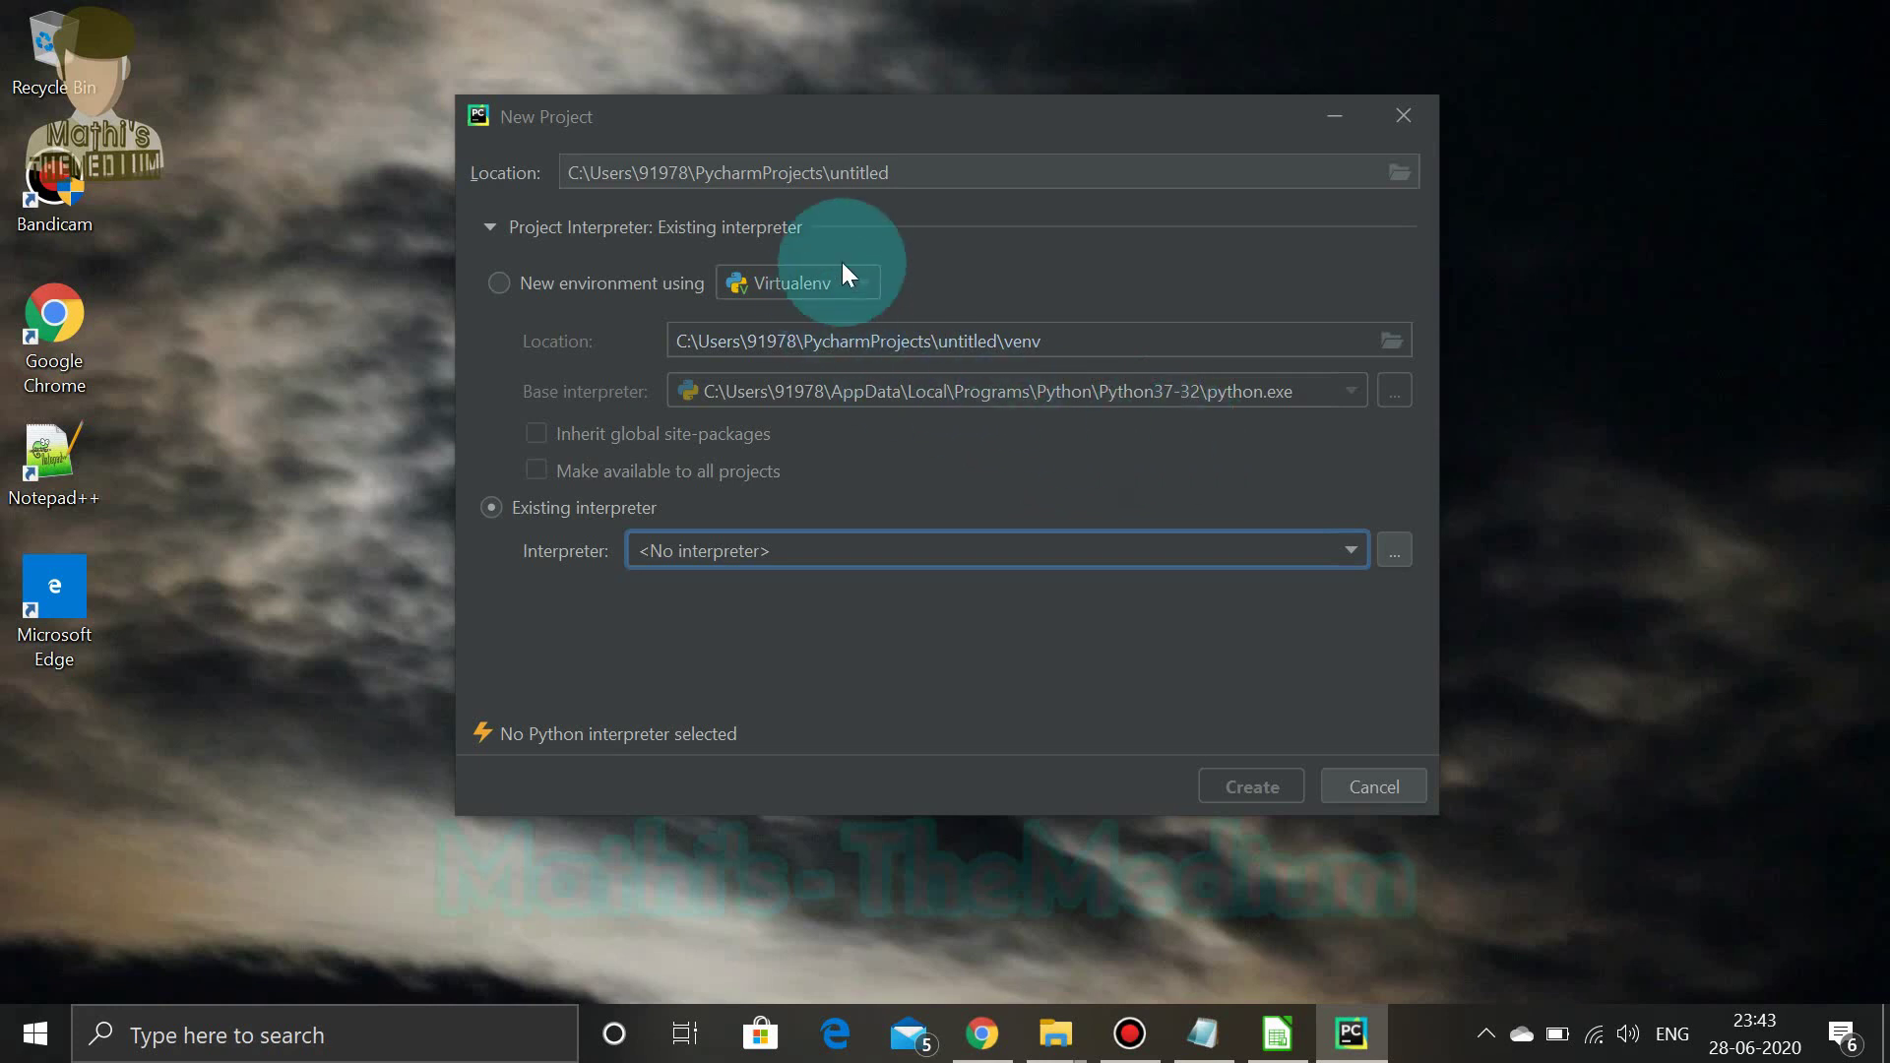
Replace the project folder name at the end of the location path with "start"
{"action": "left_click", "coordinate": [929, 185]}
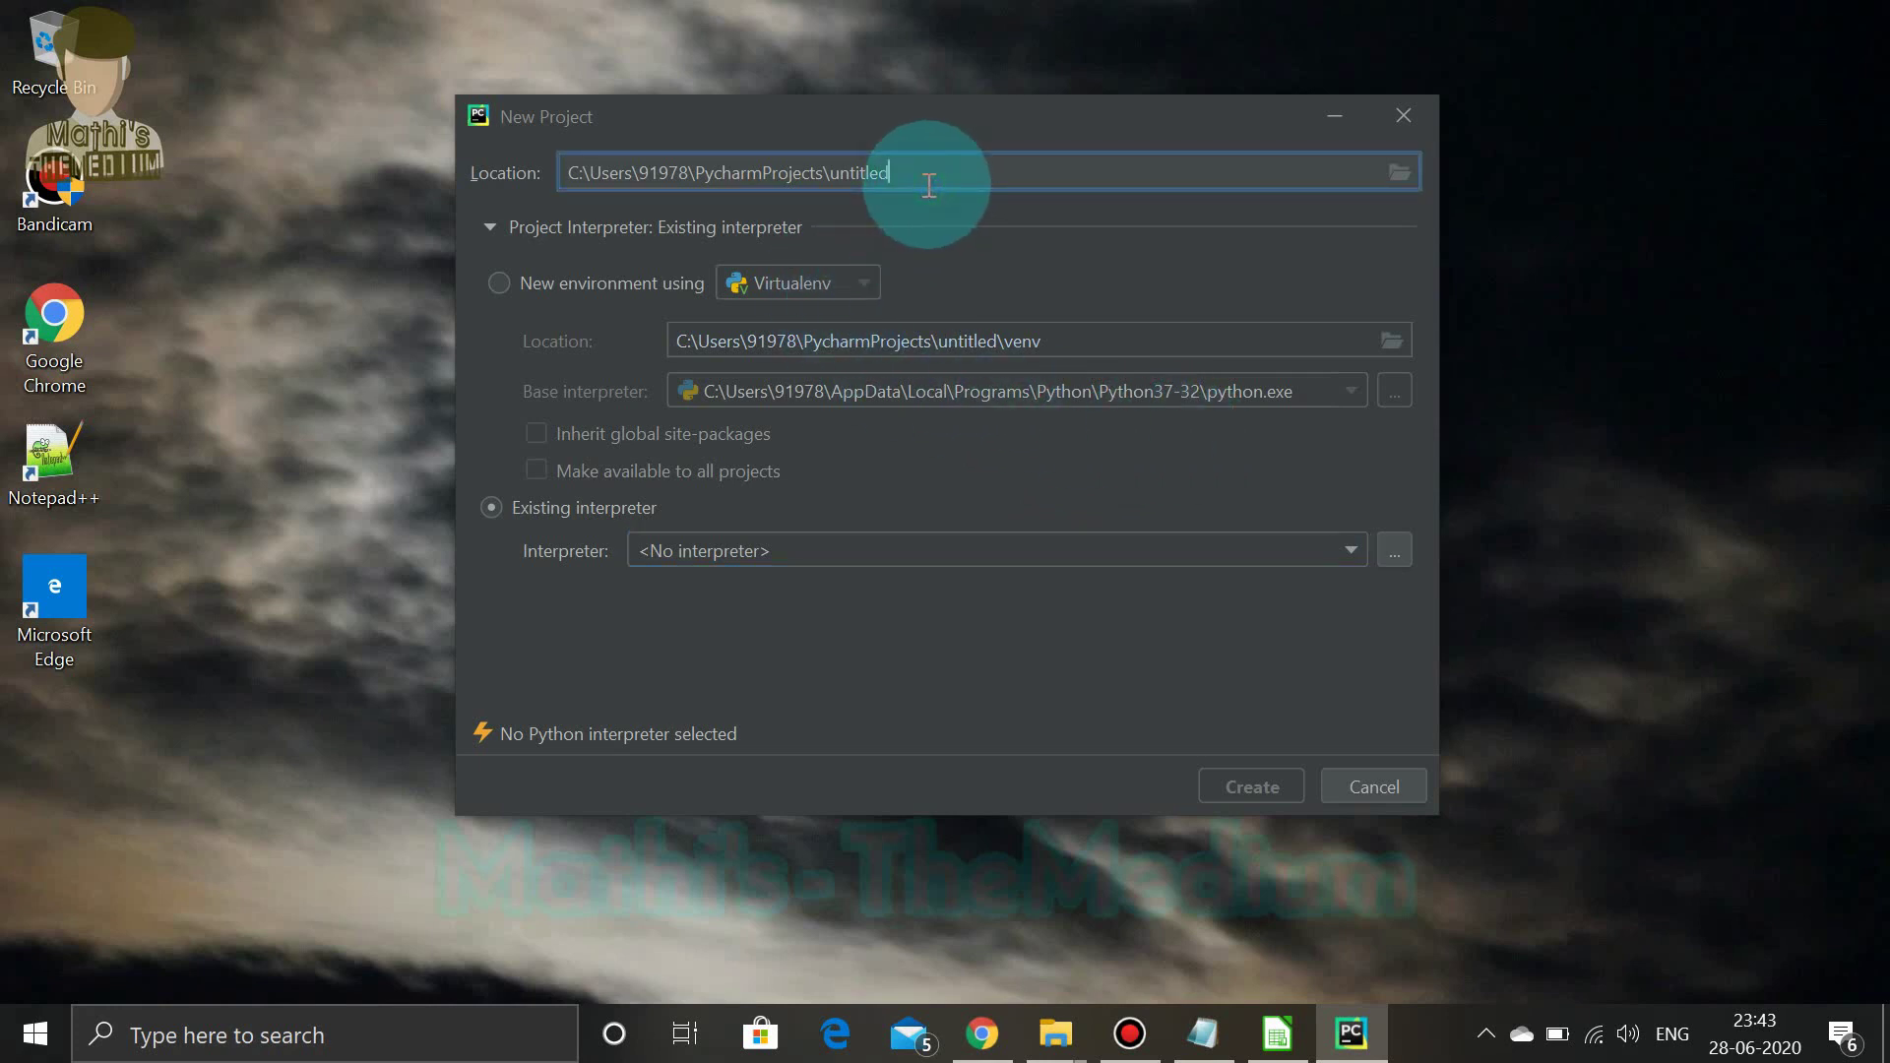
{"action": "key", "text": "BackSpace"}
{"action": "key", "text": "BackSpace"}
{"action": "key", "text": "BackSpace"}
{"action": "key", "text": "BackSpace"}
{"action": "key", "text": "BackSpace"}
{"action": "key", "text": "BackSpace"}
{"action": "key", "text": "BackSpace"}
{"action": "key", "text": "BackSpace"}
{"action": "type", "text": "start"}
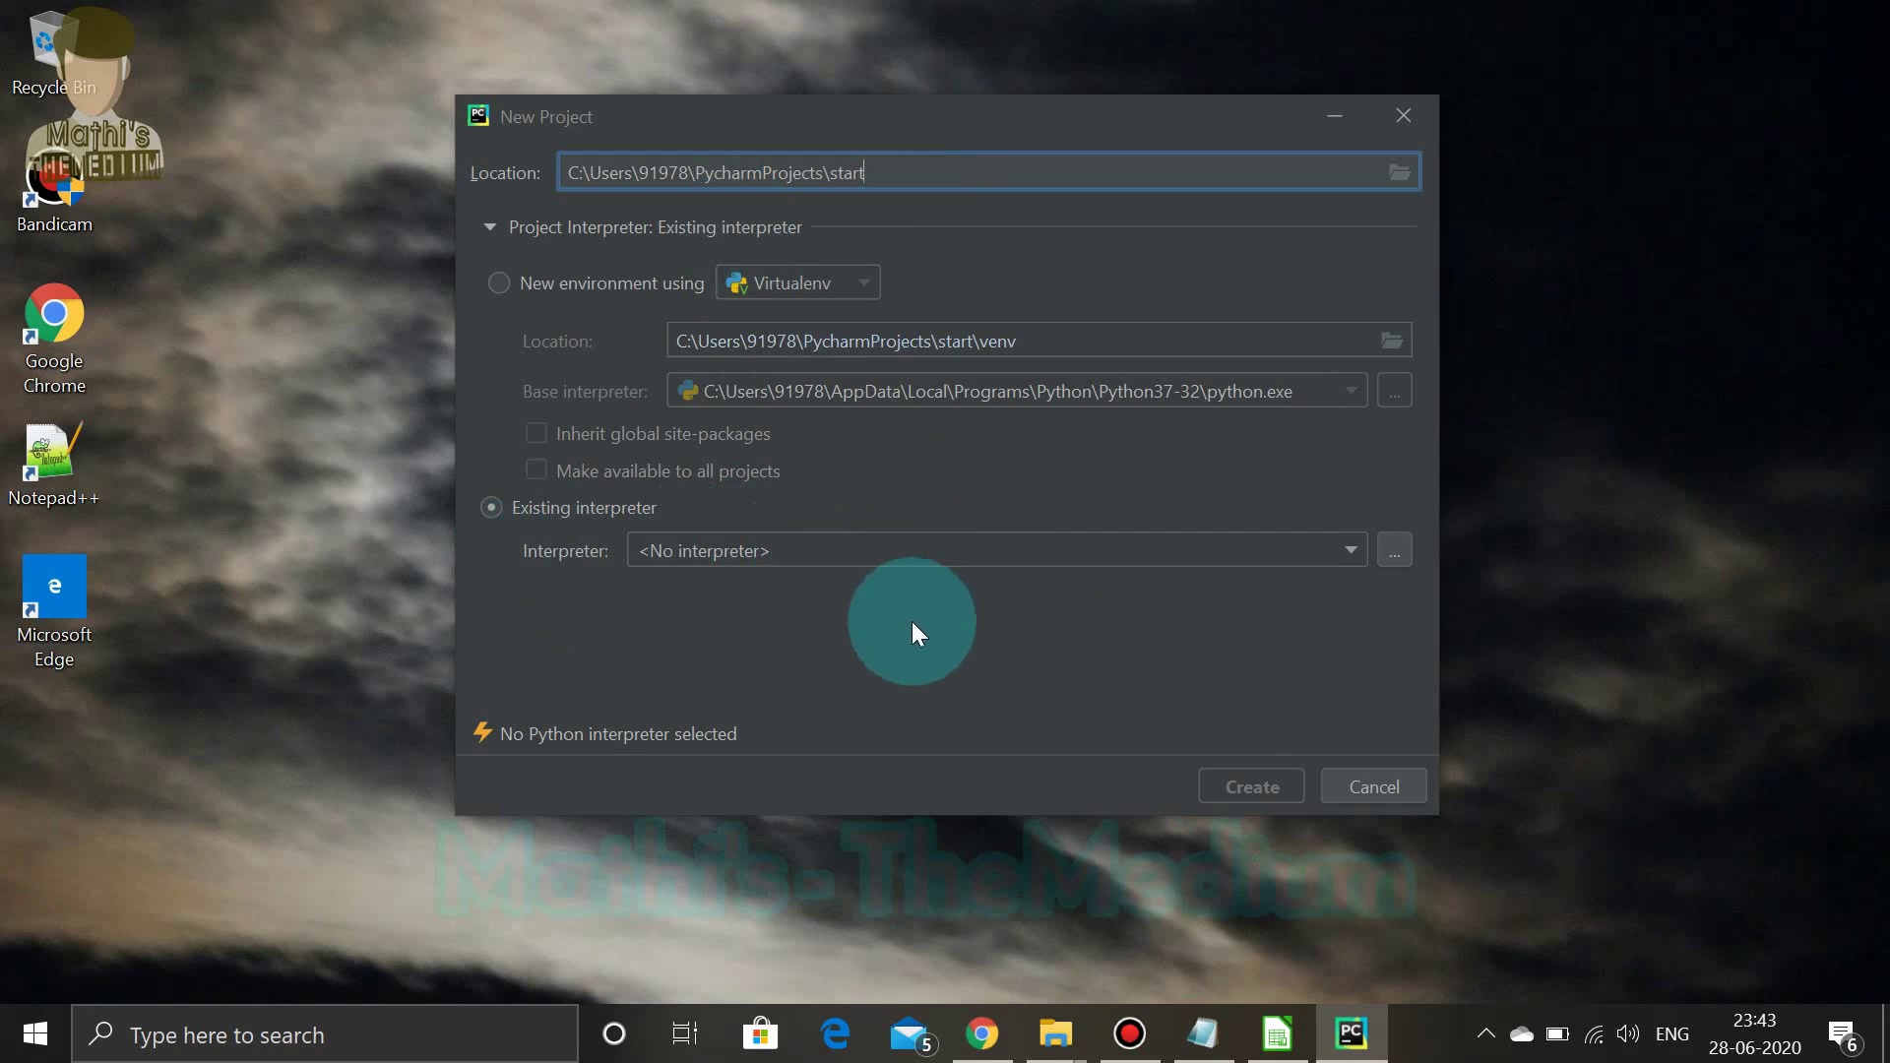
Use a new Virtualenv environment with the Python37-32 python.exe as base interpreter, and create the project
{"action": "left_click", "coordinate": [498, 285]}
{"action": "left_click", "coordinate": [917, 402]}
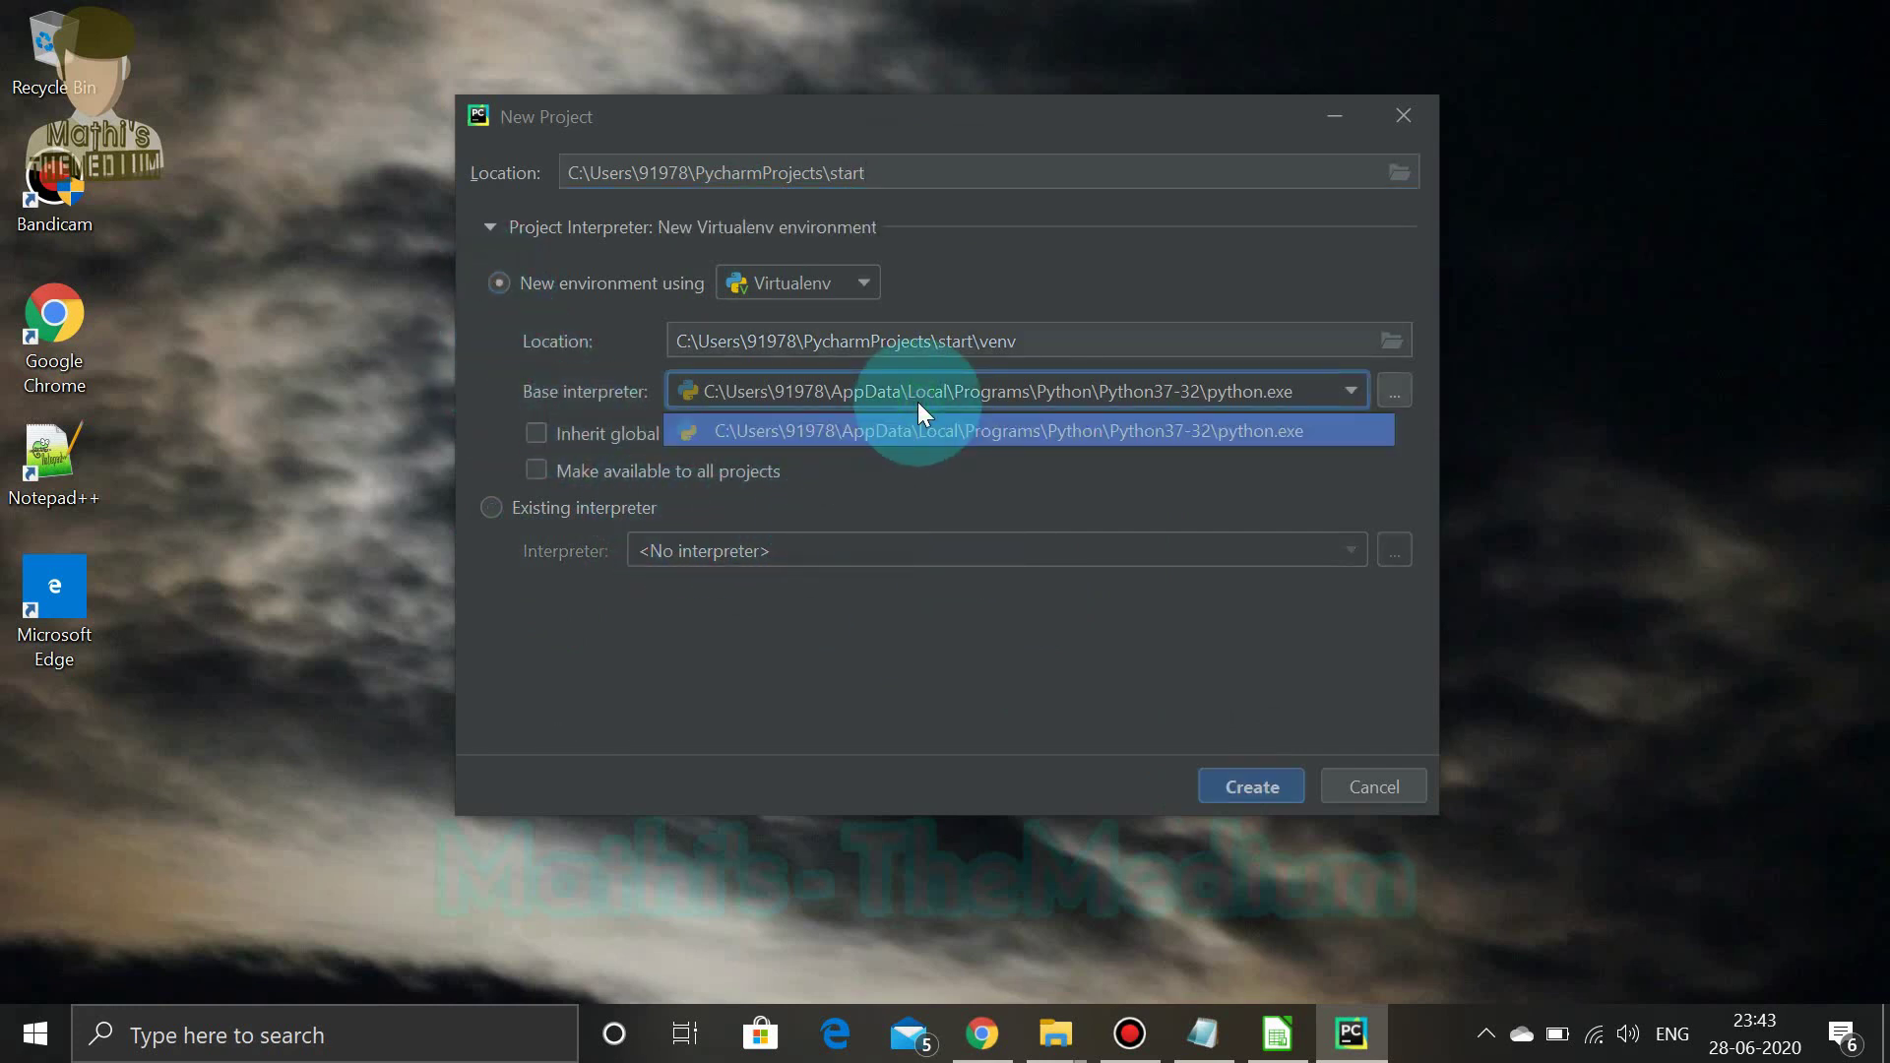
{"action": "left_click", "coordinate": [1039, 471]}
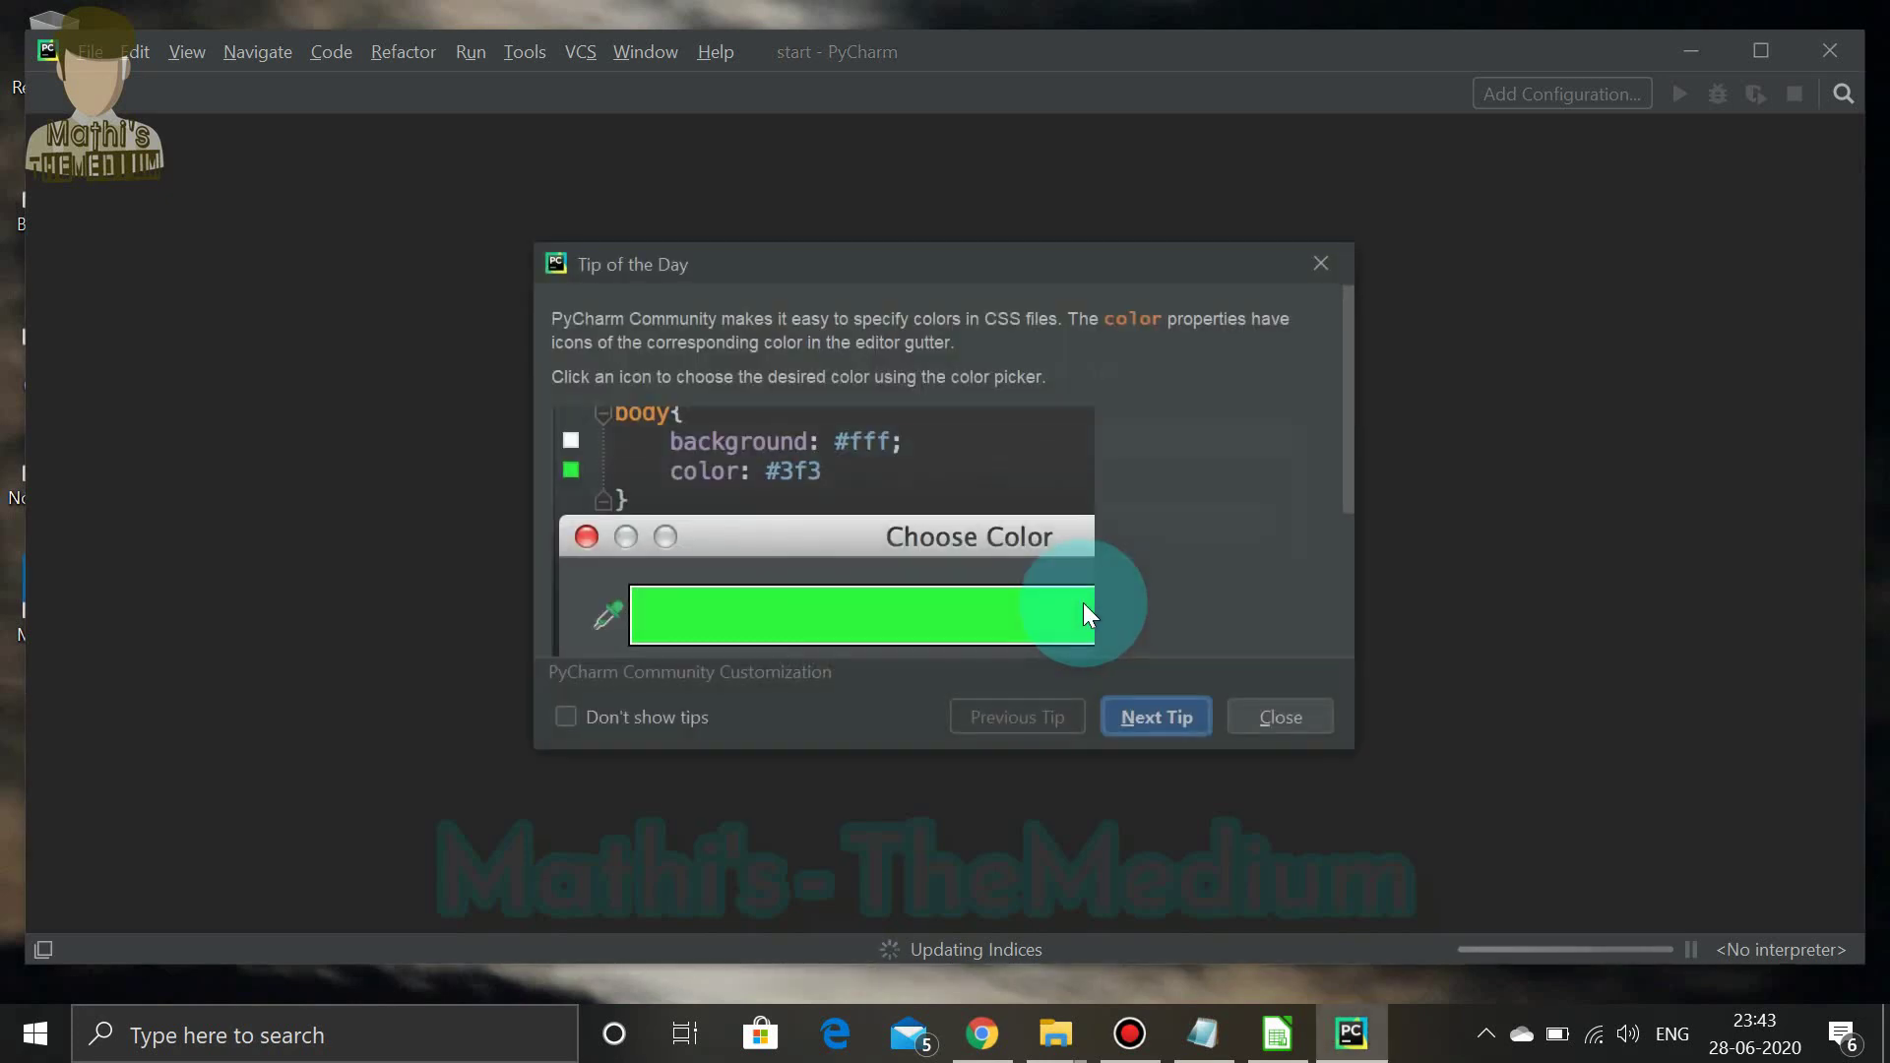
Browse through the series of Tip of the Day entries
{"action": "left_click", "coordinate": [1181, 711]}
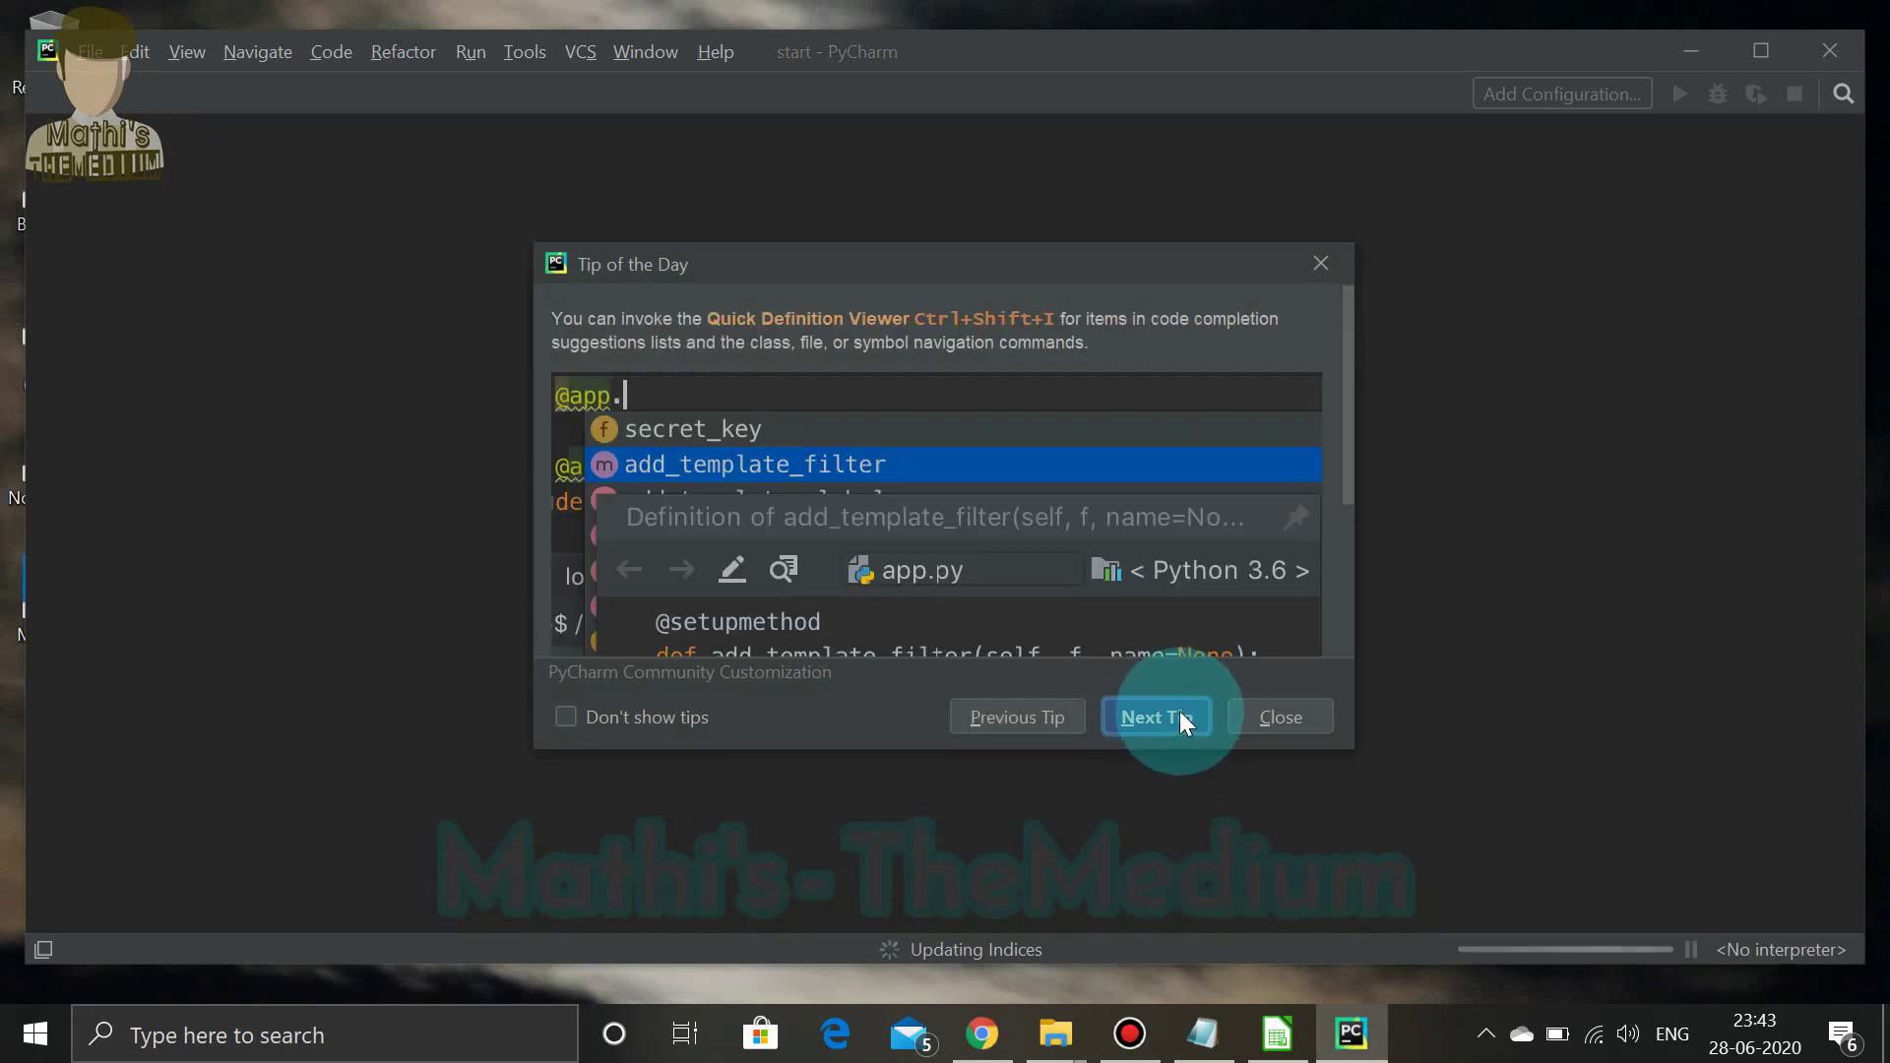
{"action": "left_click", "coordinate": [1180, 720]}
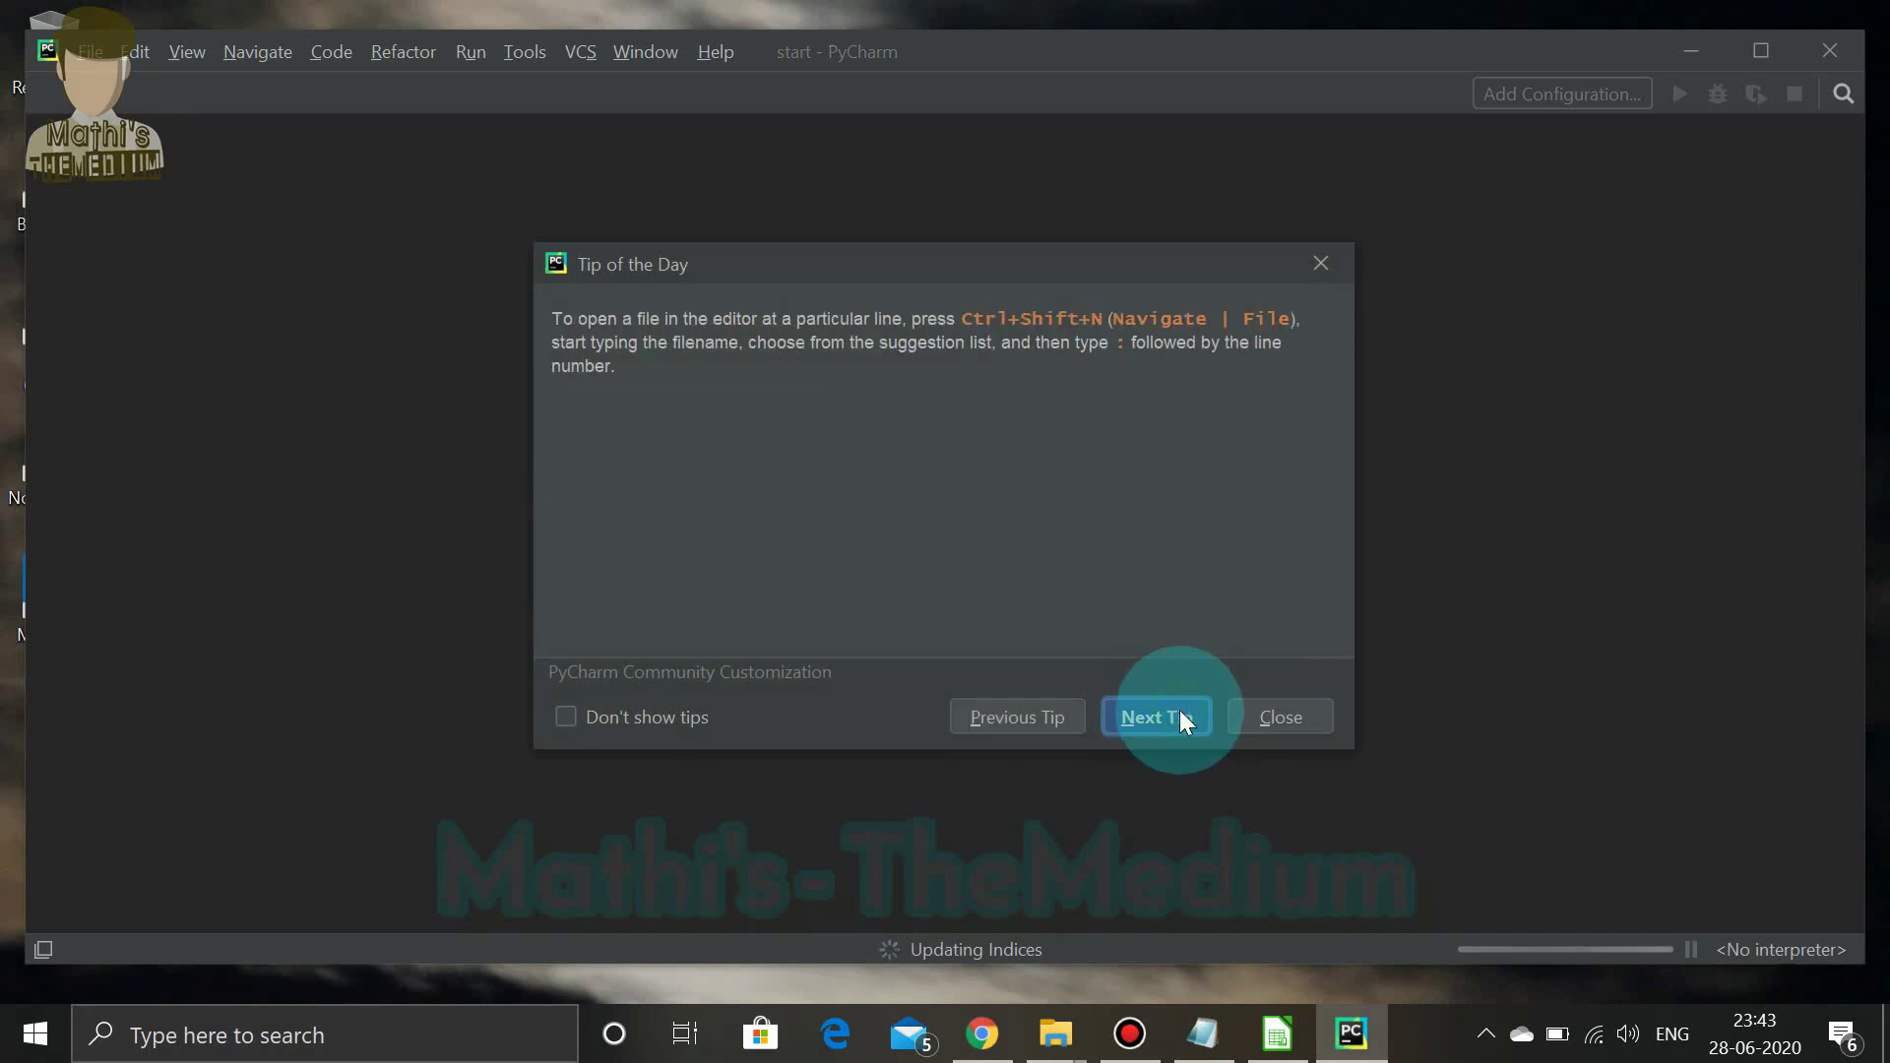
{"action": "left_click", "coordinate": [1179, 712]}
{"action": "left_click", "coordinate": [1179, 713]}
{"action": "left_click", "coordinate": [1180, 713]}
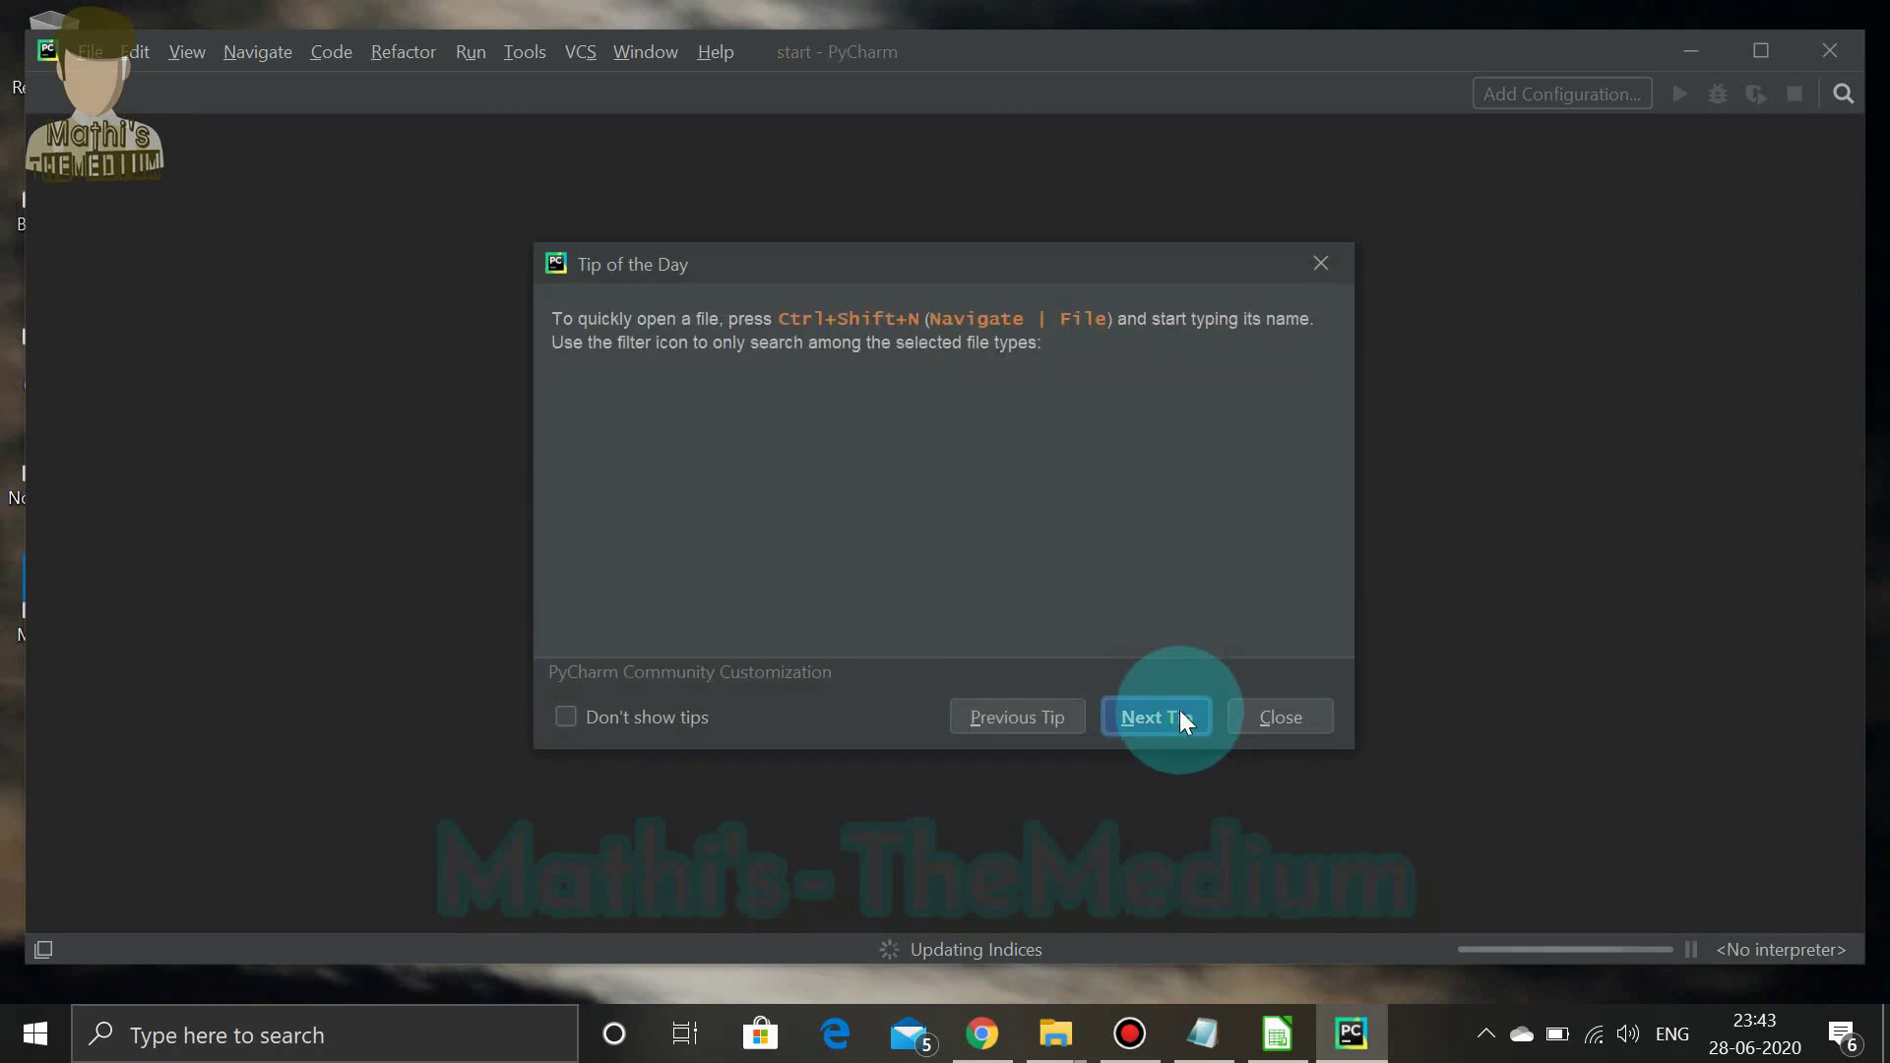
{"action": "left_click", "coordinate": [1179, 714]}
{"action": "left_click", "coordinate": [1180, 714]}
{"action": "left_click", "coordinate": [1180, 711]}
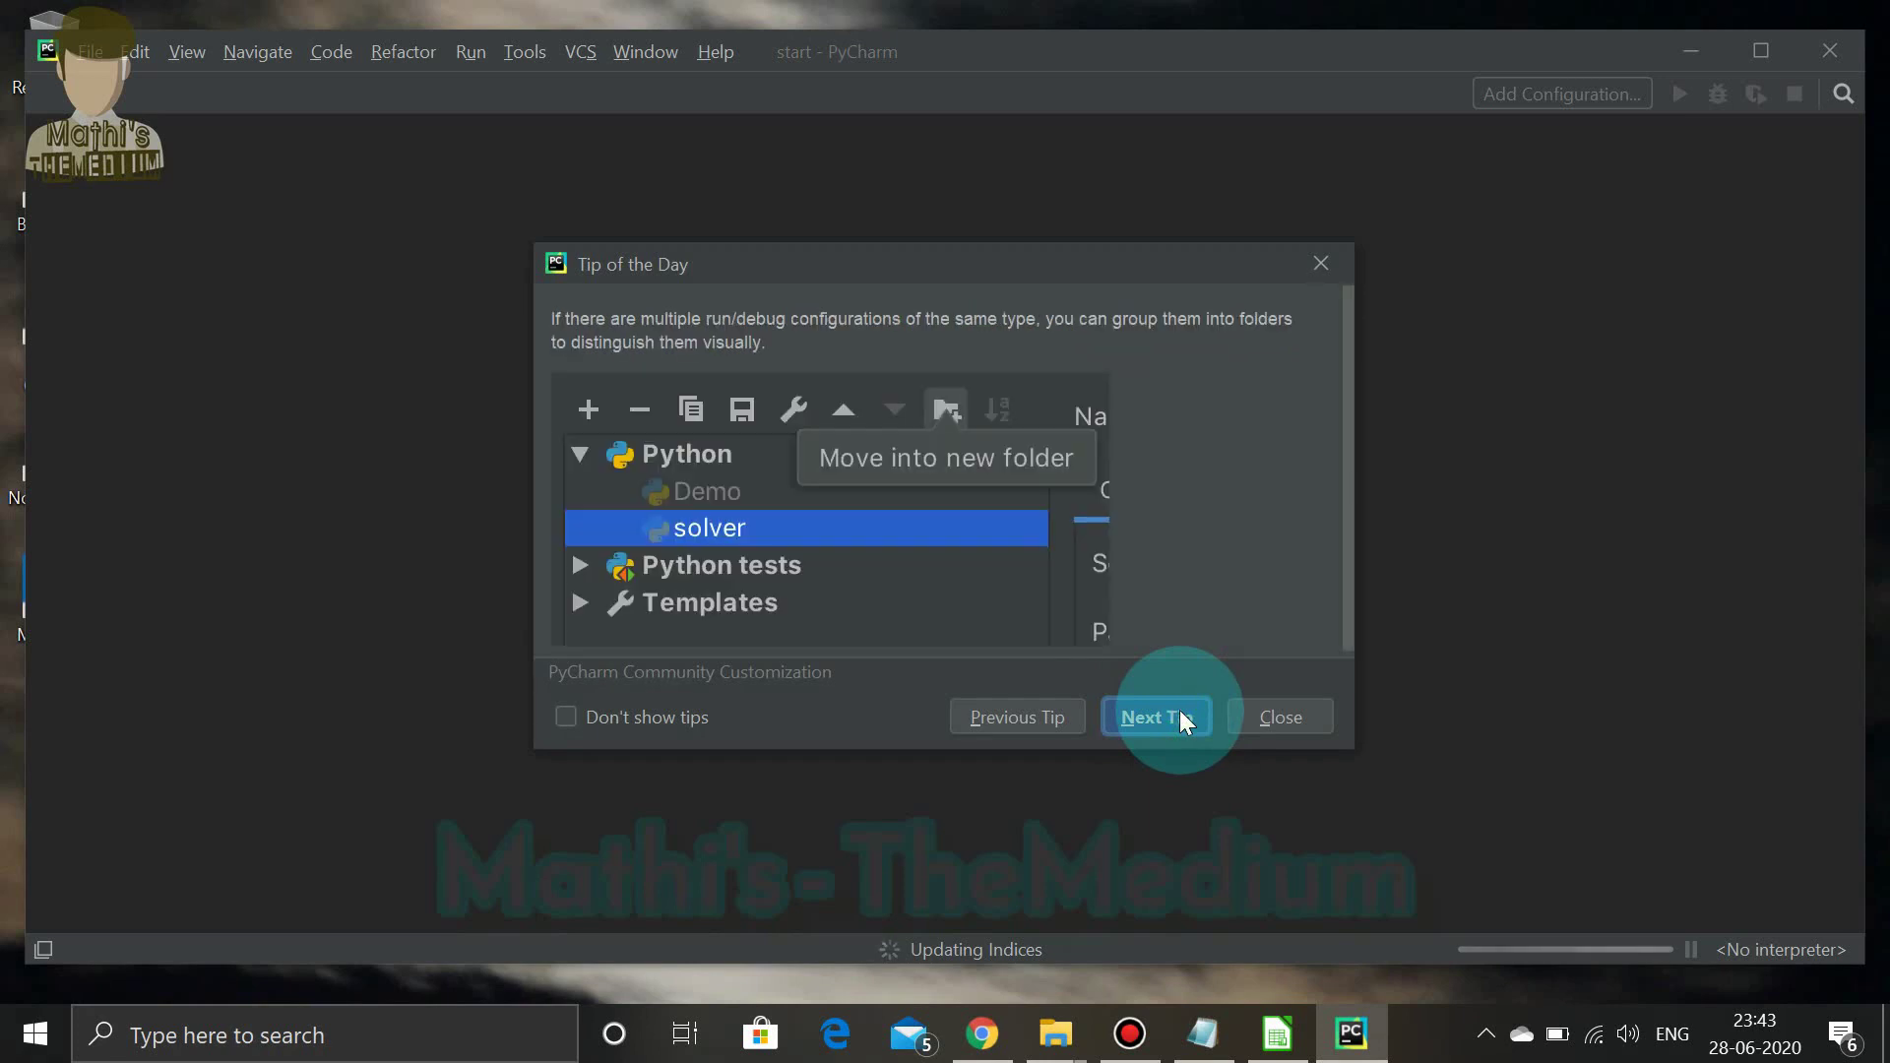
{"action": "left_click", "coordinate": [1179, 710]}
{"action": "left_click", "coordinate": [1180, 710]}
{"action": "left_click", "coordinate": [1180, 710]}
{"action": "left_click", "coordinate": [1180, 711]}
{"action": "left_click", "coordinate": [1180, 710]}
{"action": "left_click", "coordinate": [1180, 710]}
{"action": "left_click", "coordinate": [1181, 713]}
{"action": "left_click", "coordinate": [1181, 713]}
{"action": "left_click", "coordinate": [1181, 713]}
{"action": "left_click", "coordinate": [1182, 712]}
{"action": "left_click", "coordinate": [1180, 711]}
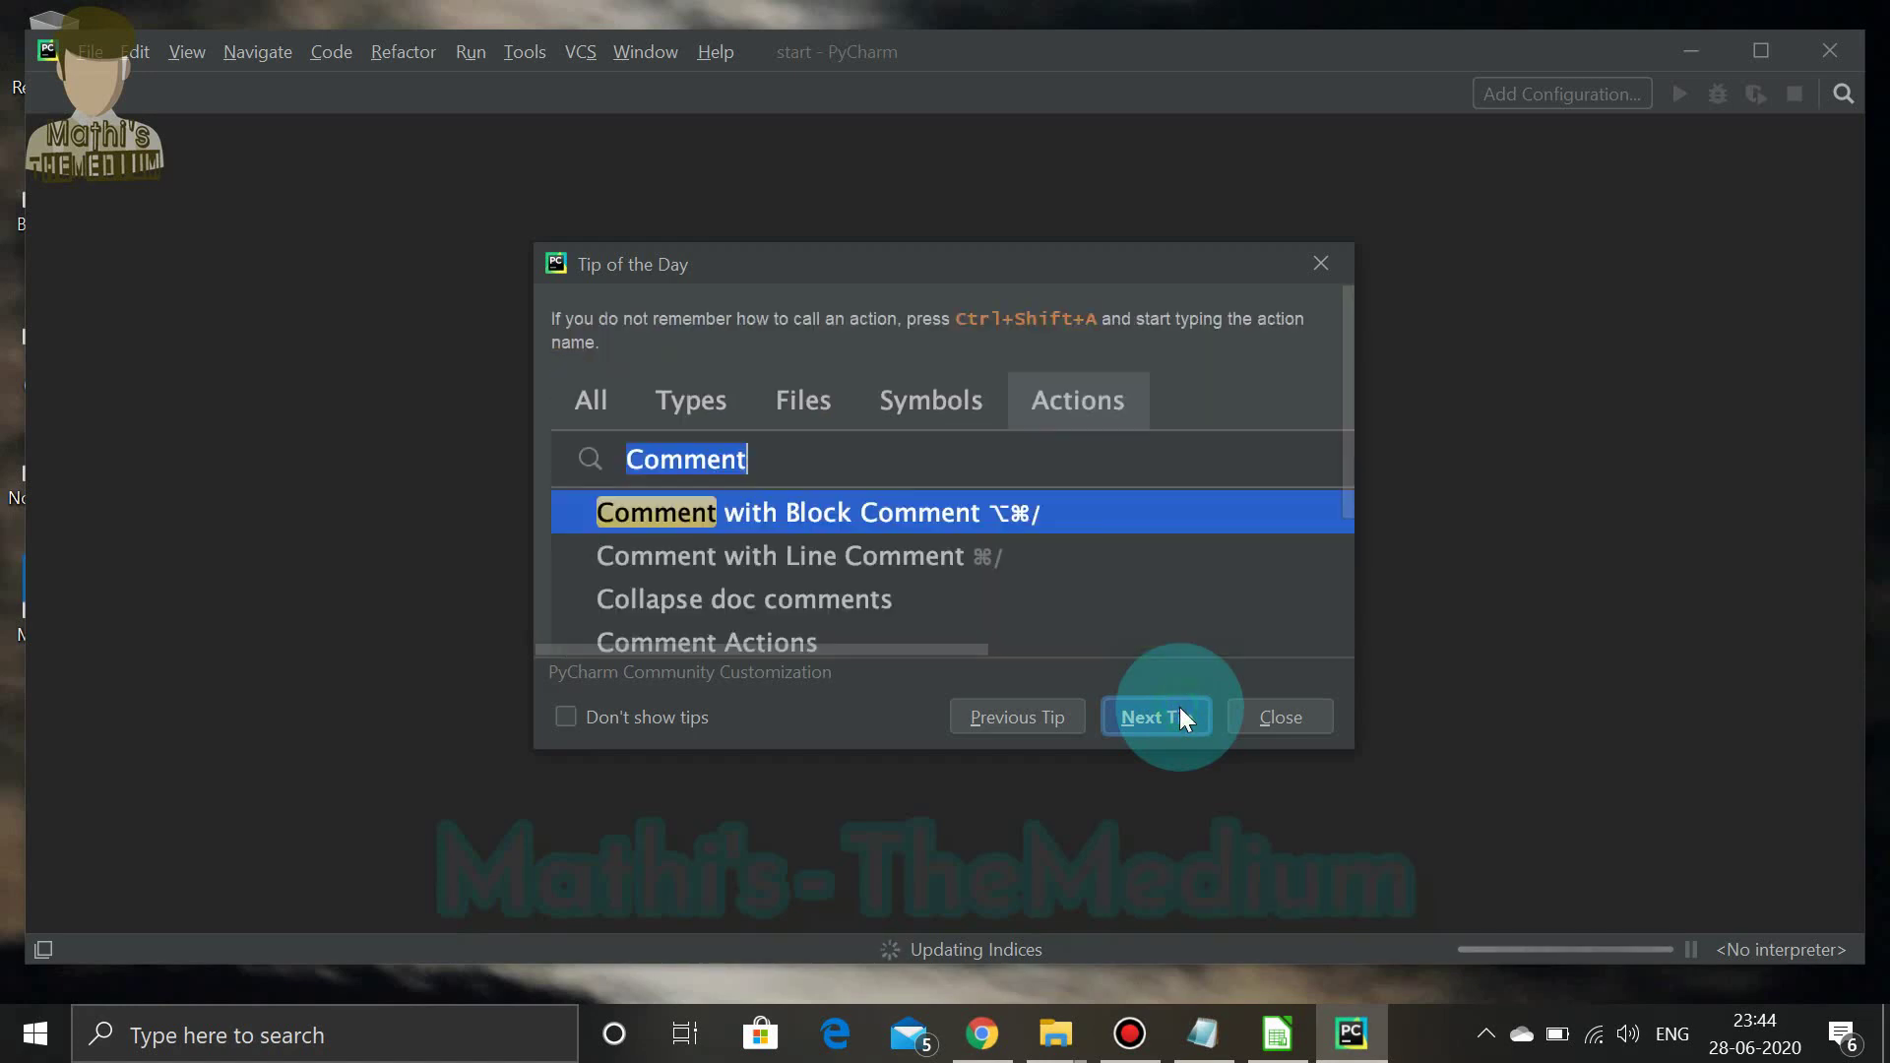
{"action": "left_click", "coordinate": [1180, 710]}
{"action": "left_click", "coordinate": [1180, 711]}
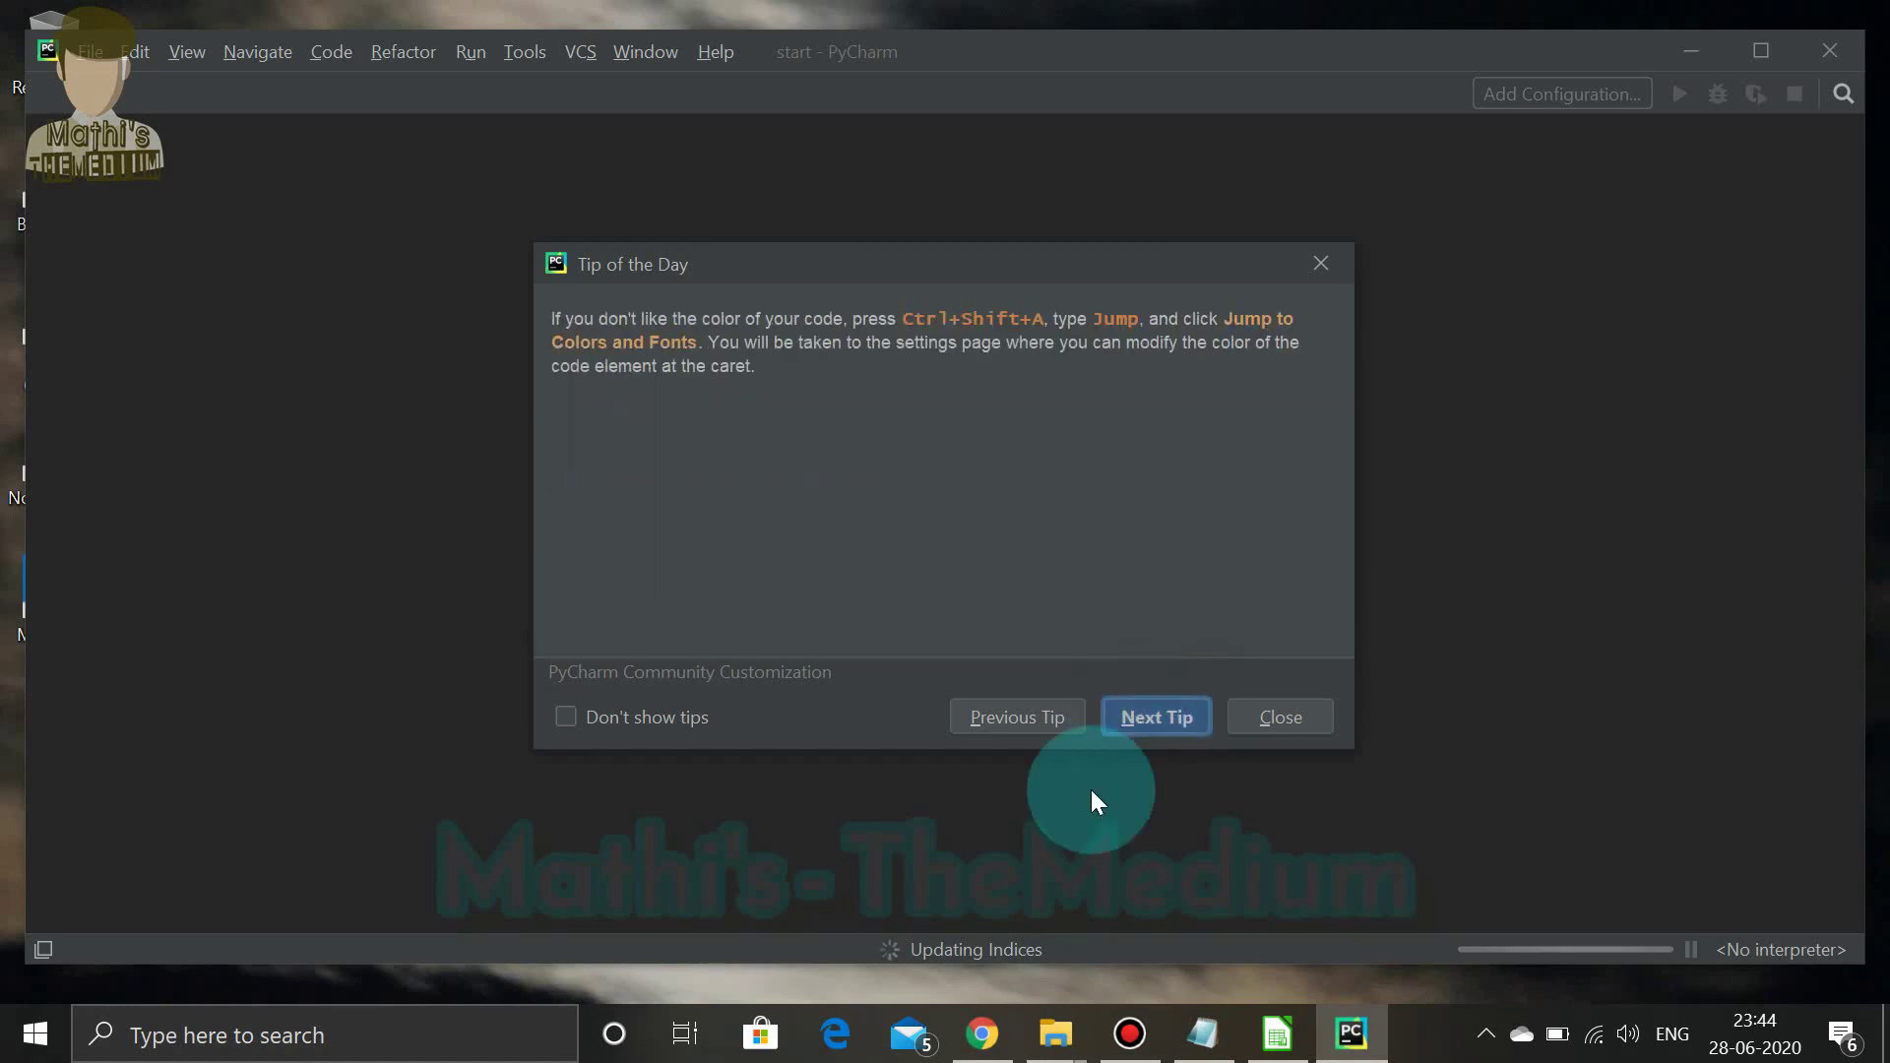
{"action": "left_click", "coordinate": [1161, 710]}
{"action": "left_click", "coordinate": [1163, 710]}
{"action": "left_click", "coordinate": [1162, 706]}
{"action": "left_click", "coordinate": [1162, 706]}
{"action": "left_click", "coordinate": [1161, 704]}
{"action": "left_click", "coordinate": [1161, 701]}
{"action": "left_click", "coordinate": [1163, 700]}
{"action": "left_click", "coordinate": [1163, 702]}
{"action": "left_click", "coordinate": [1161, 701]}
{"action": "left_click", "coordinate": [1162, 702]}
{"action": "left_click", "coordinate": [1162, 702]}
{"action": "left_click", "coordinate": [1162, 701]}
{"action": "left_click", "coordinate": [1162, 702]}
{"action": "left_click", "coordinate": [1162, 701]}
{"action": "left_click", "coordinate": [1162, 702]}
{"action": "left_click", "coordinate": [1161, 702]}
{"action": "left_click", "coordinate": [1161, 702]}
{"action": "left_click", "coordinate": [1162, 700]}
{"action": "left_click", "coordinate": [1161, 702]}
{"action": "left_click", "coordinate": [1162, 702]}
{"action": "left_click", "coordinate": [1163, 702]}
{"action": "left_click", "coordinate": [1161, 702]}
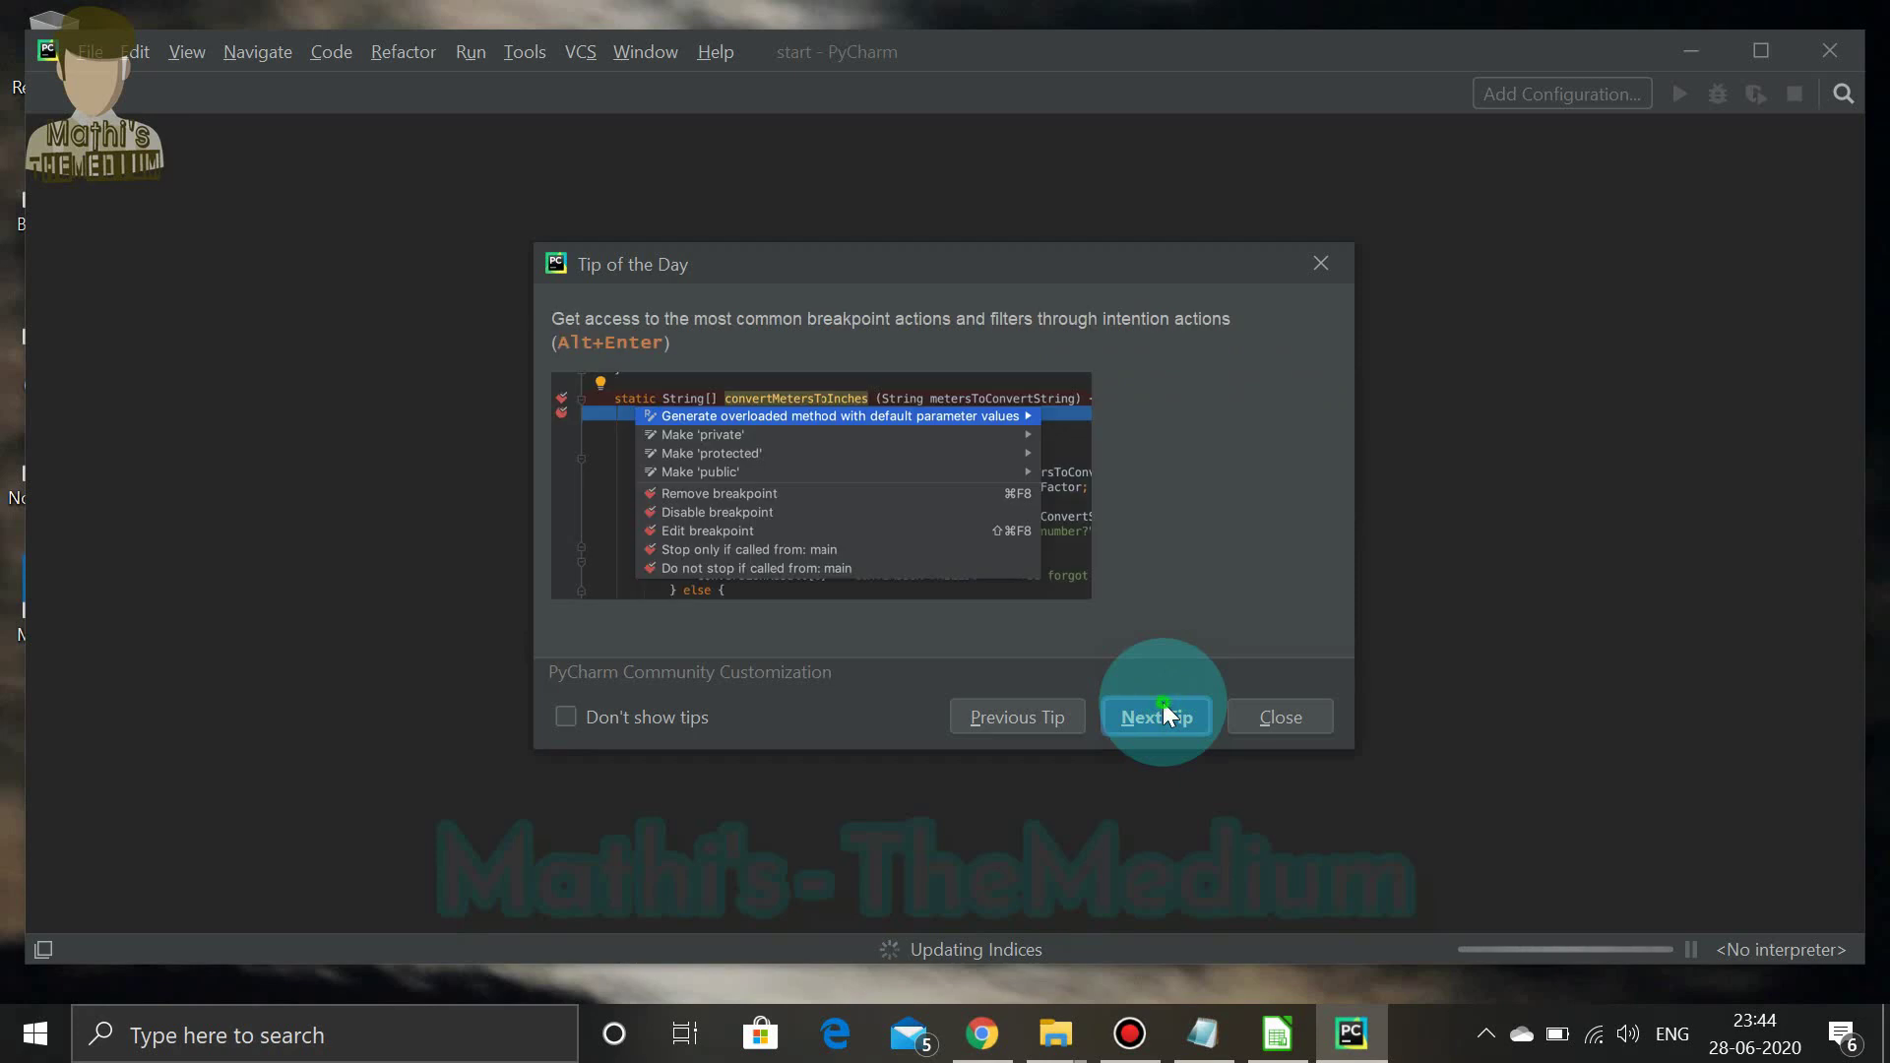
{"action": "left_click", "coordinate": [1162, 700]}
{"action": "left_click", "coordinate": [1161, 702]}
{"action": "left_click", "coordinate": [1163, 702]}
{"action": "left_click", "coordinate": [1163, 702]}
{"action": "left_click", "coordinate": [1161, 702]}
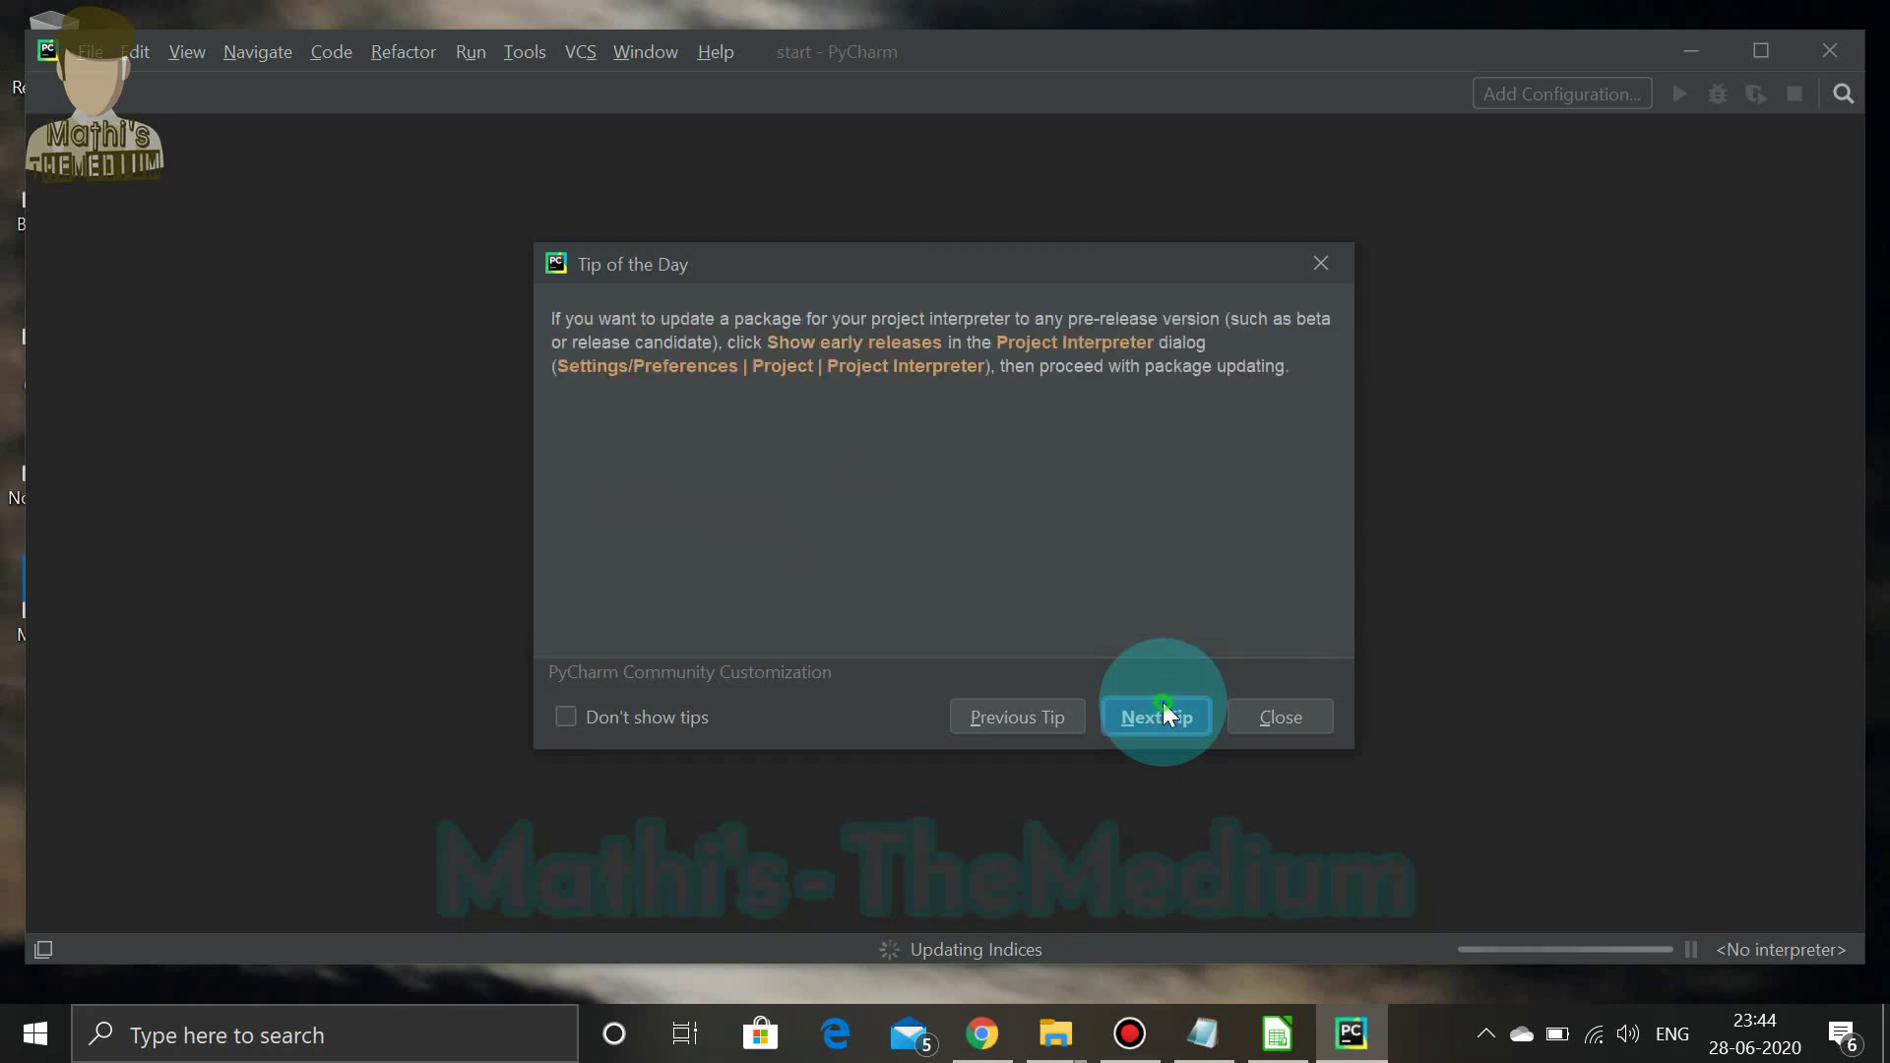
{"action": "left_click", "coordinate": [1162, 702]}
{"action": "left_click", "coordinate": [1161, 702]}
{"action": "left_click", "coordinate": [1163, 702]}
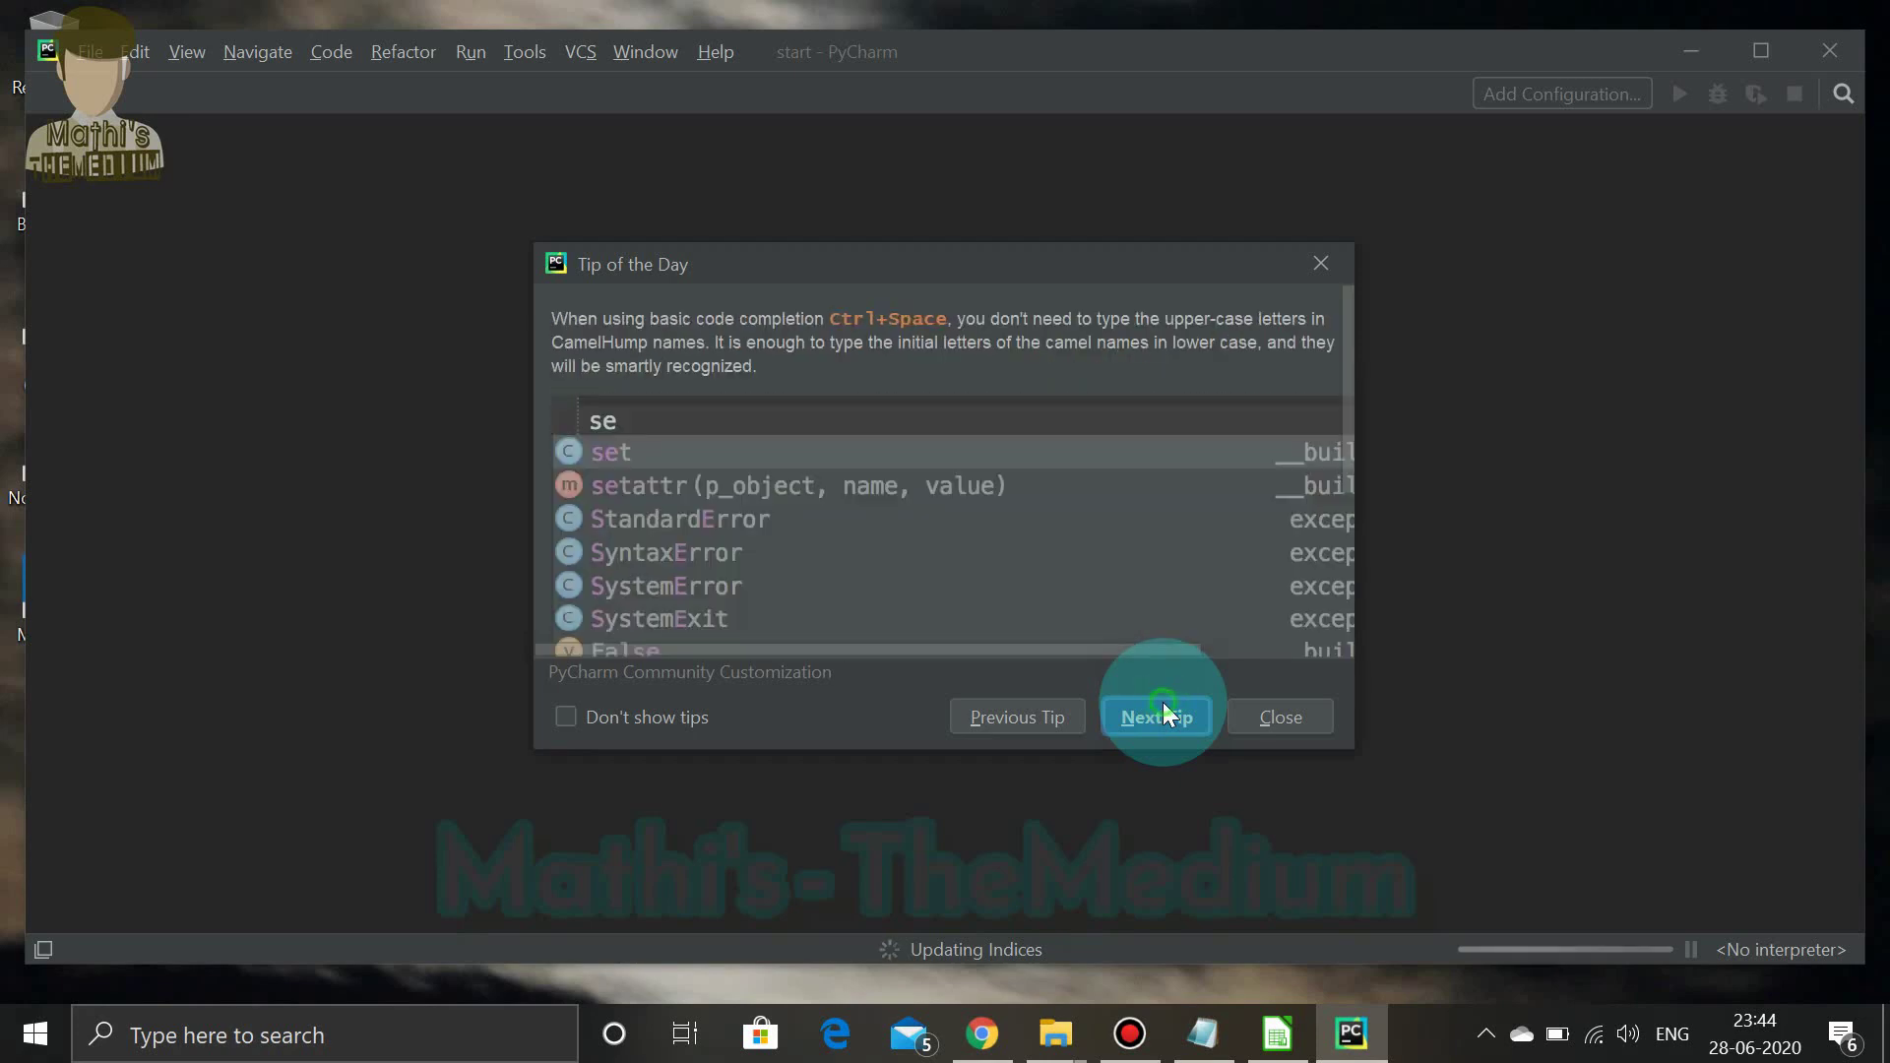
{"action": "left_click", "coordinate": [1161, 702]}
Turn on the "Don't show tips" option and close the Tip of the Day dialog
{"action": "left_click", "coordinate": [567, 717]}
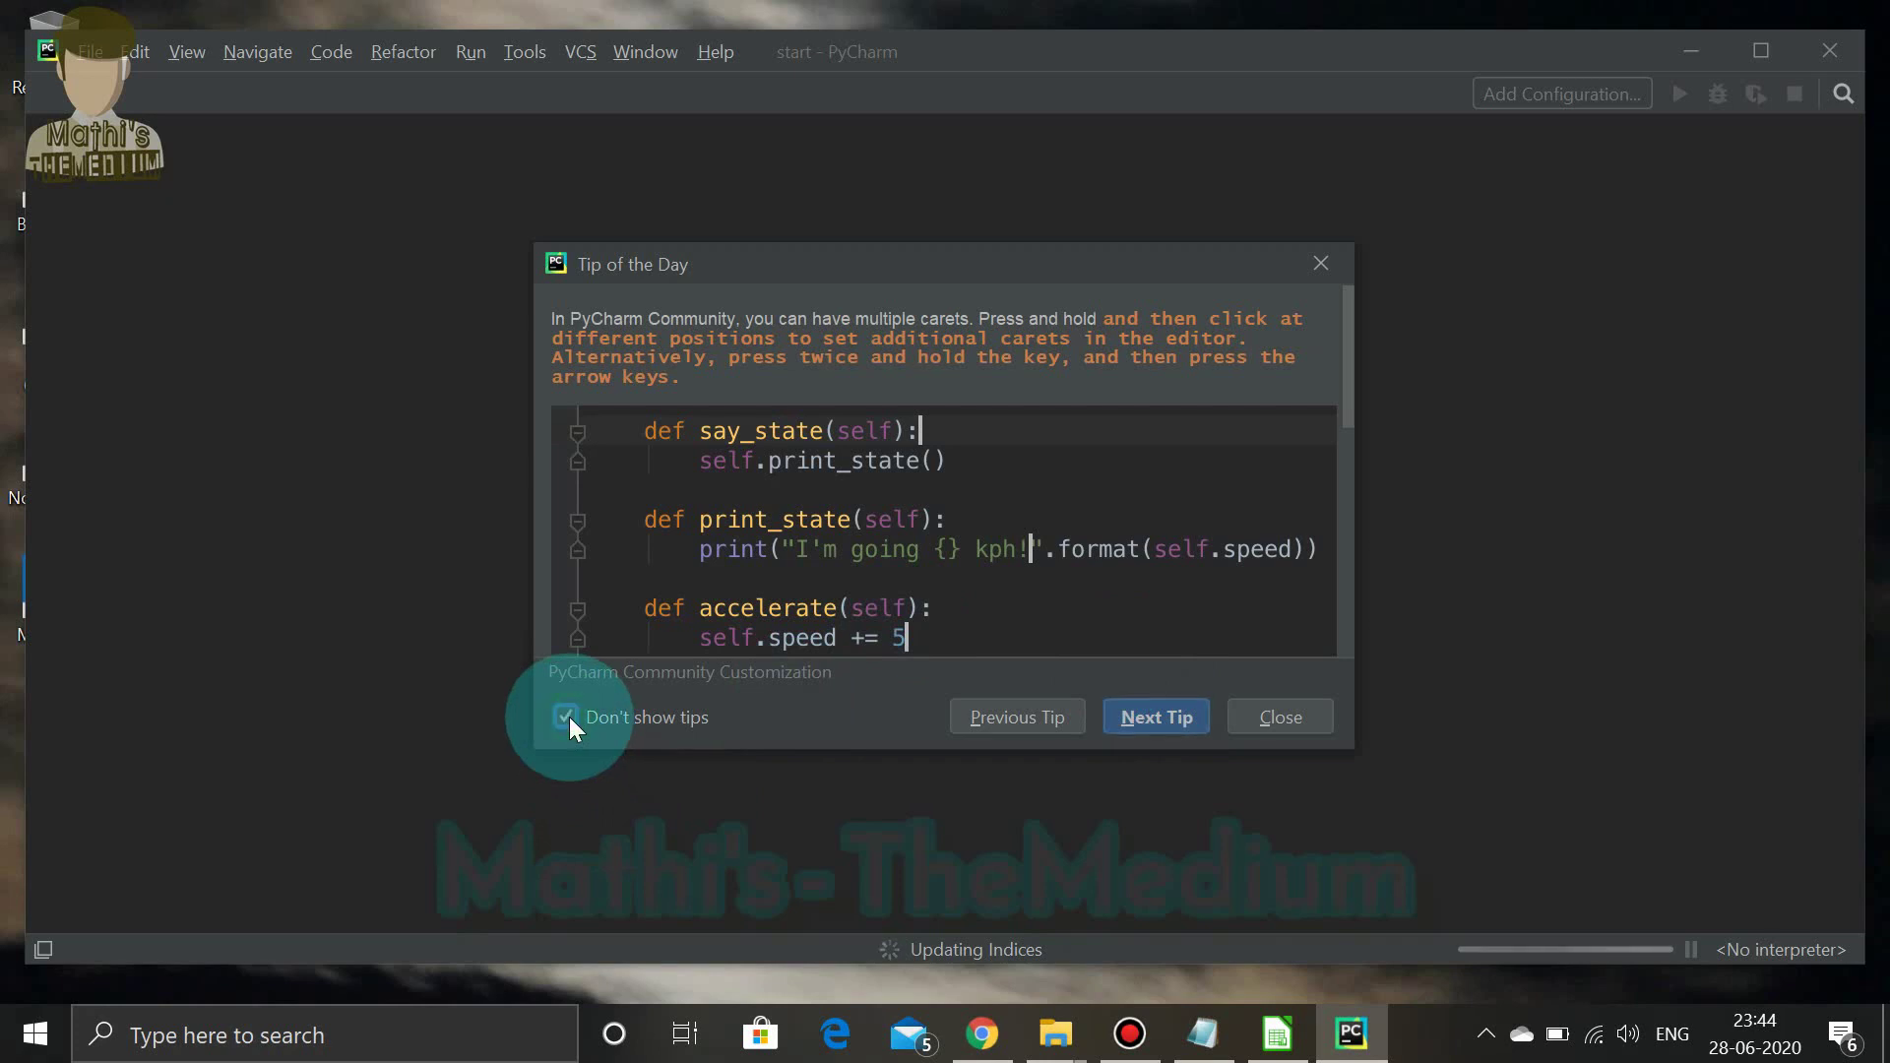
{"action": "left_click", "coordinate": [1248, 723]}
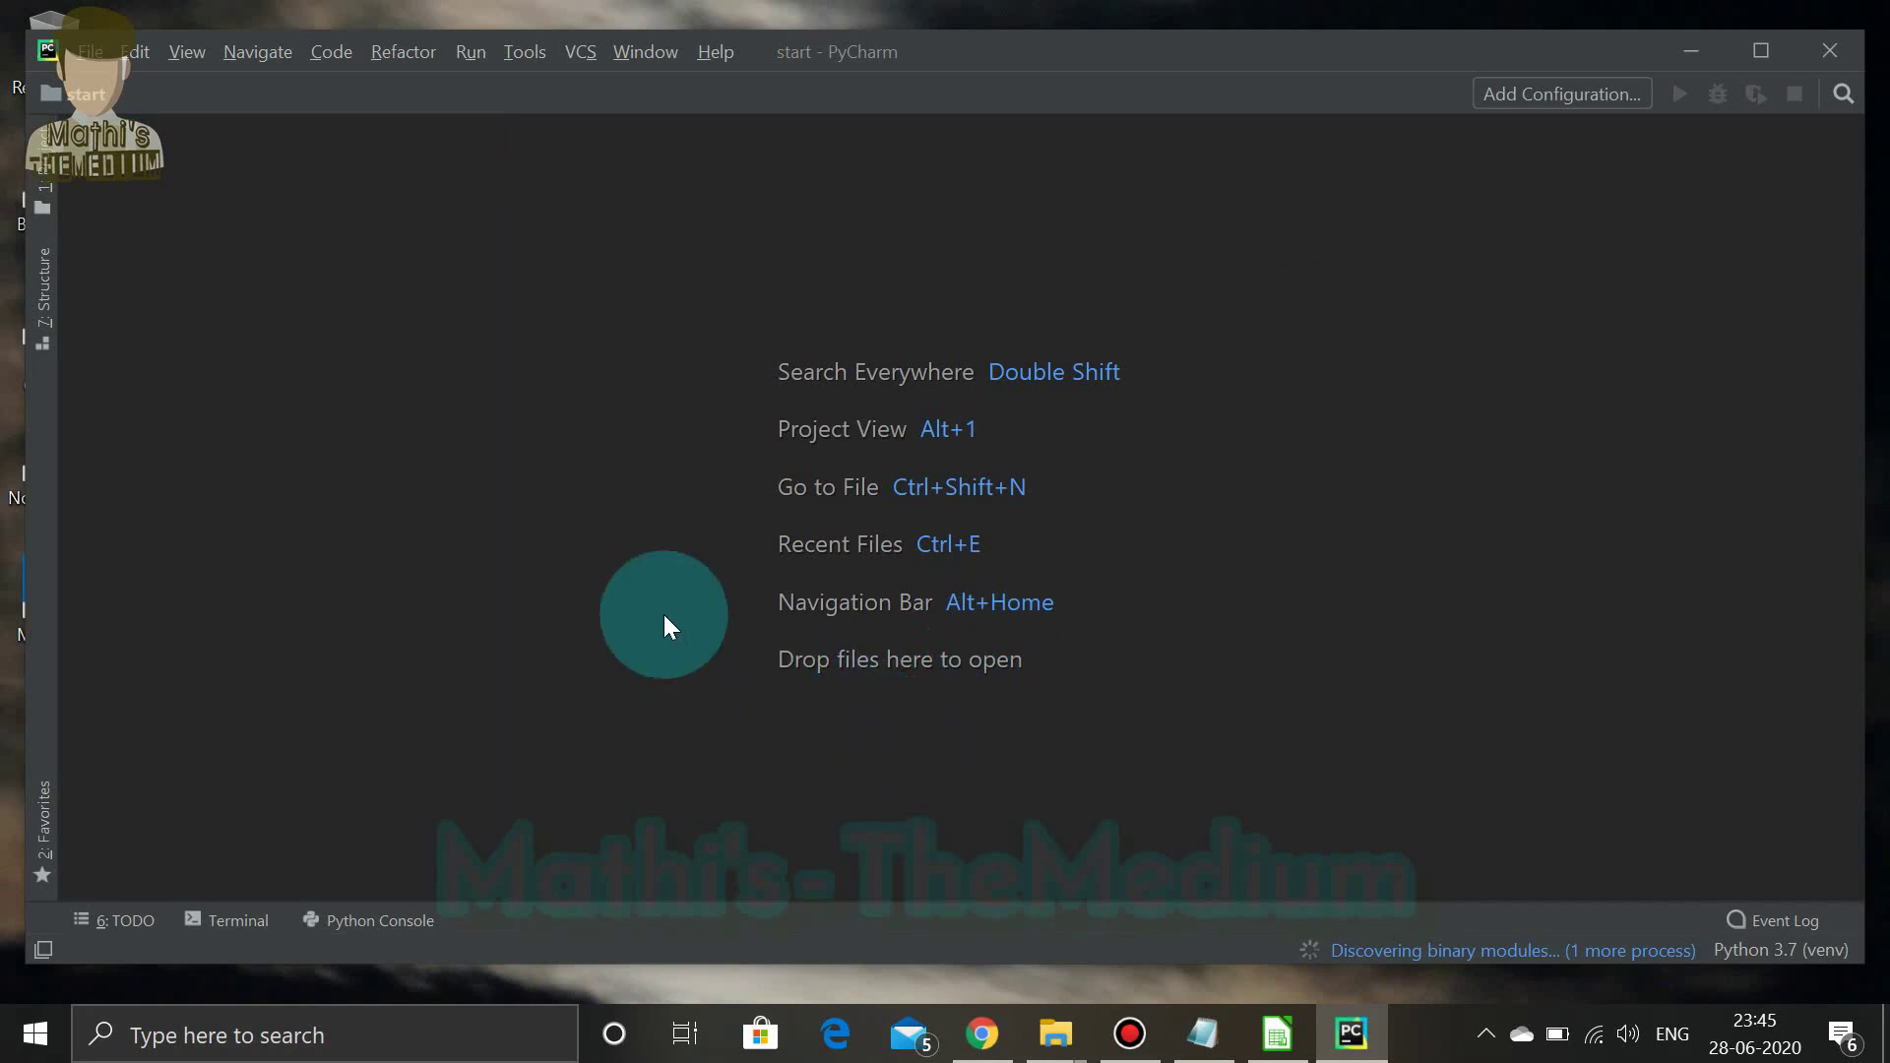
Show the project tree of the start project and maximize the PyCharm window
{"action": "left_click", "coordinate": [46, 179]}
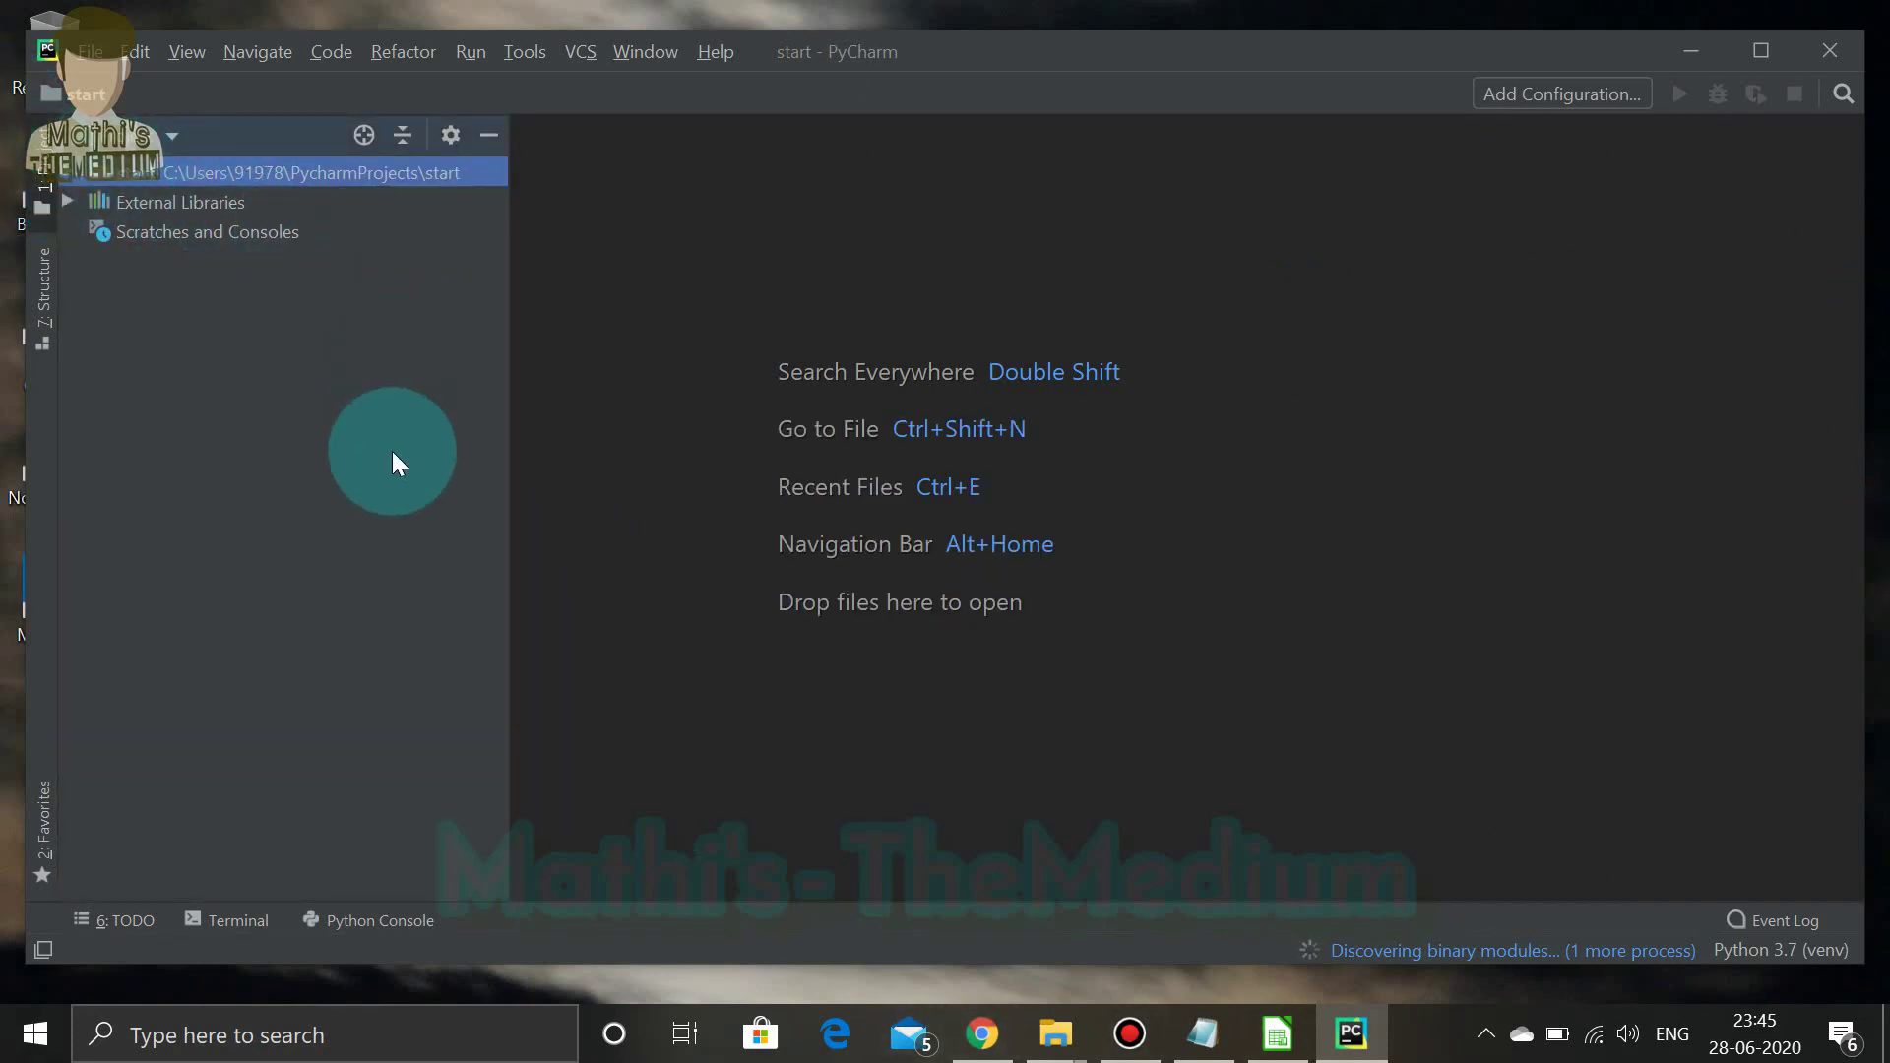
{"action": "left_click", "coordinate": [1758, 52]}
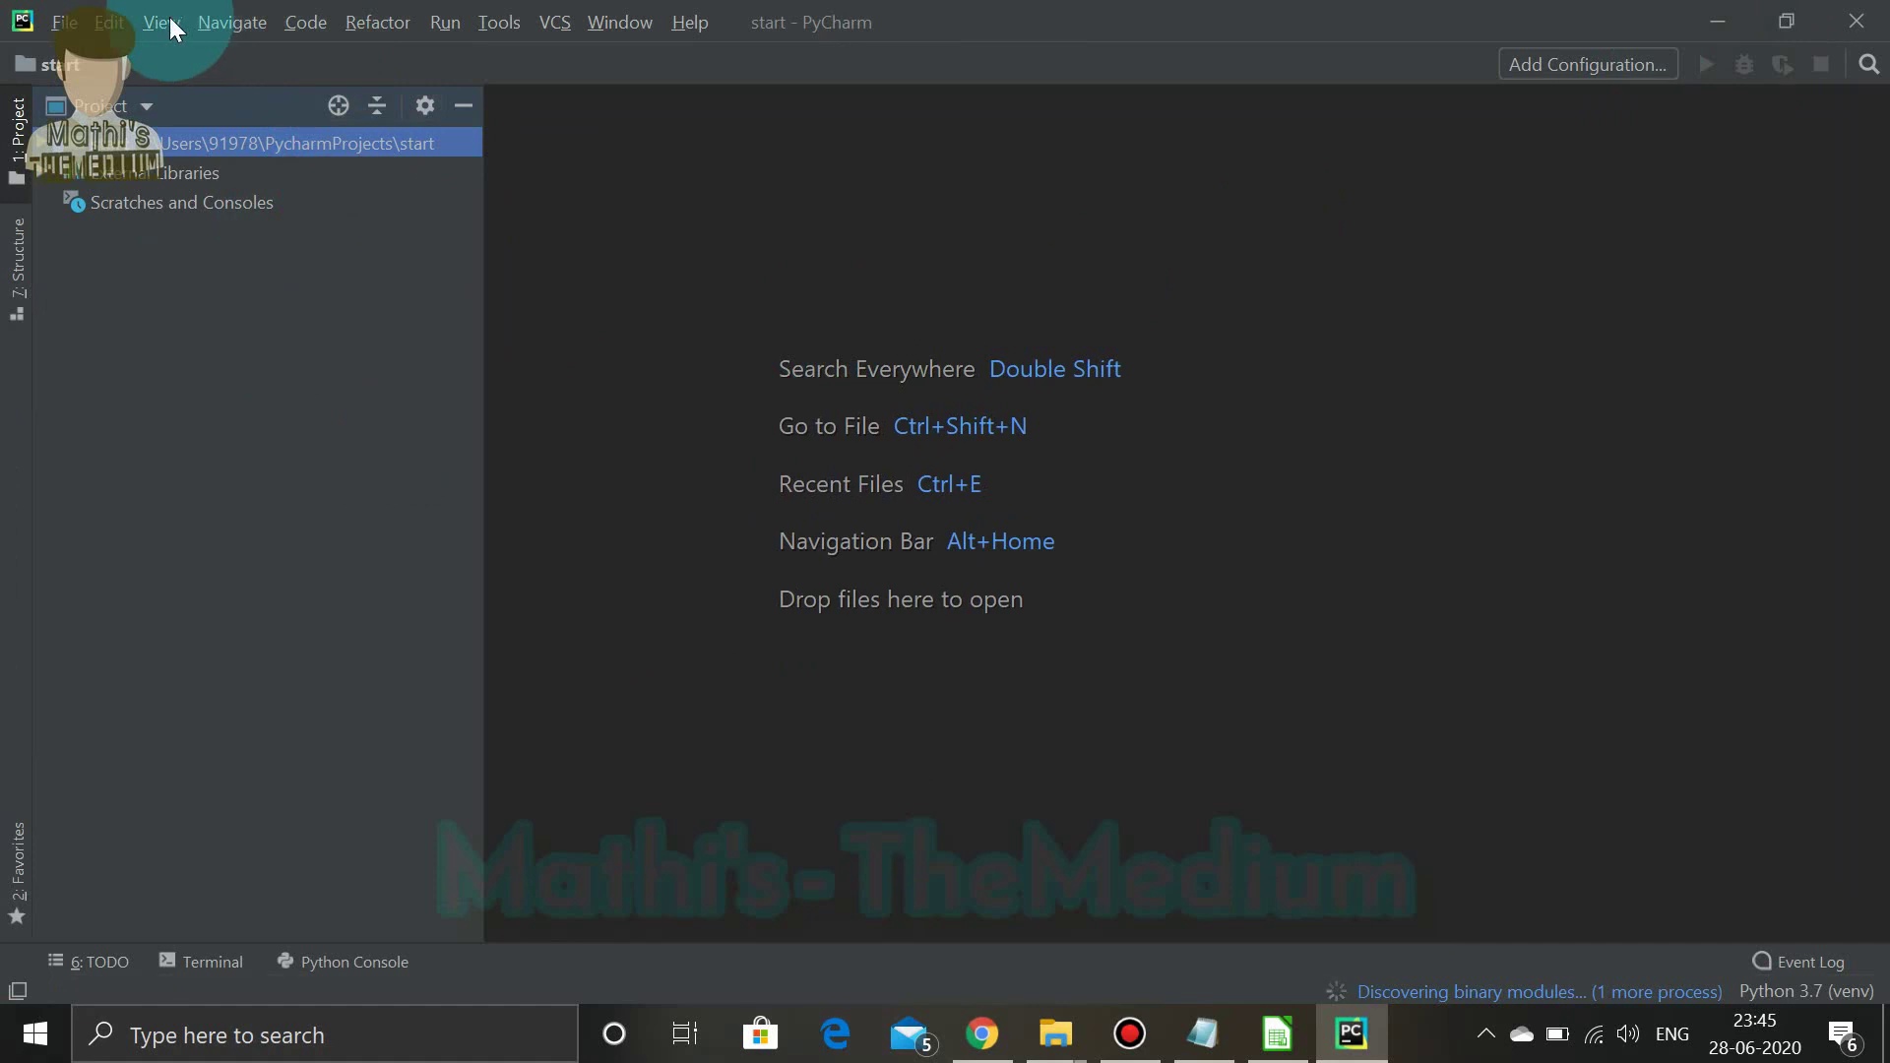
{"action": "left_click", "coordinate": [69, 25]}
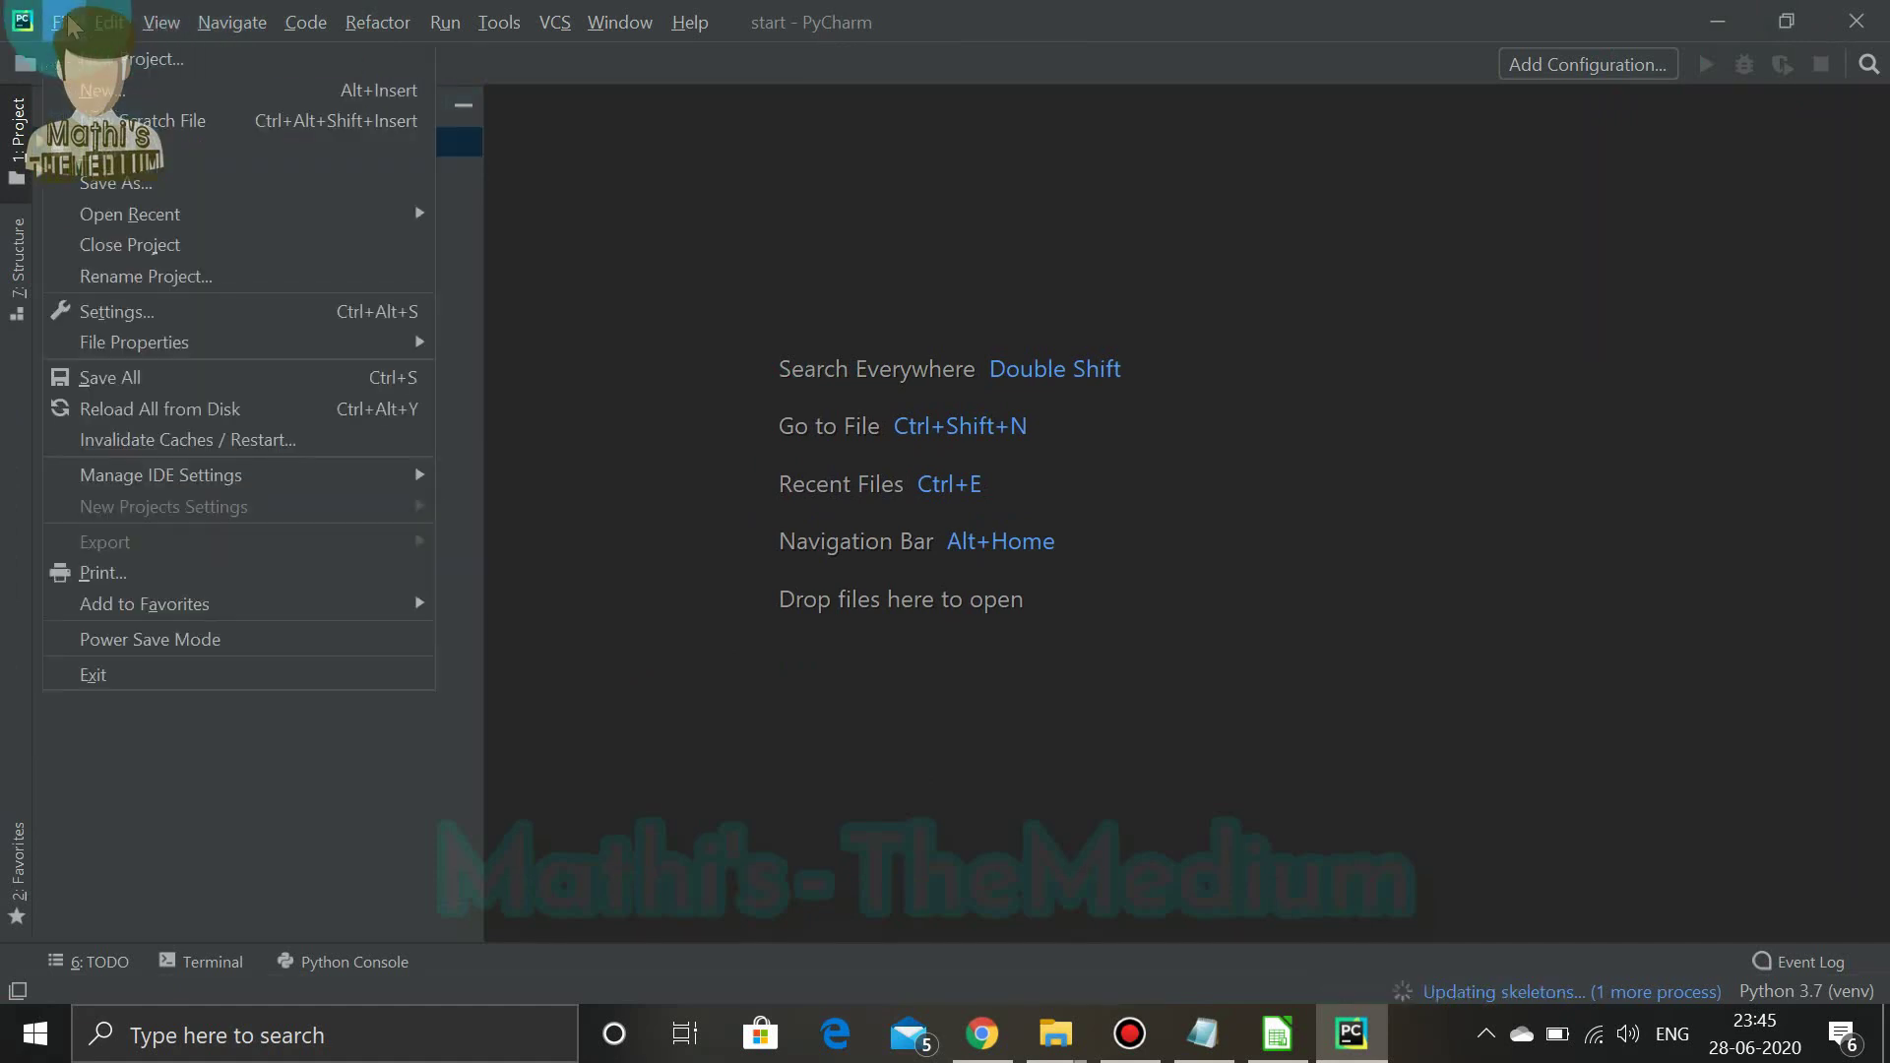
{"action": "left_click", "coordinate": [107, 64]}
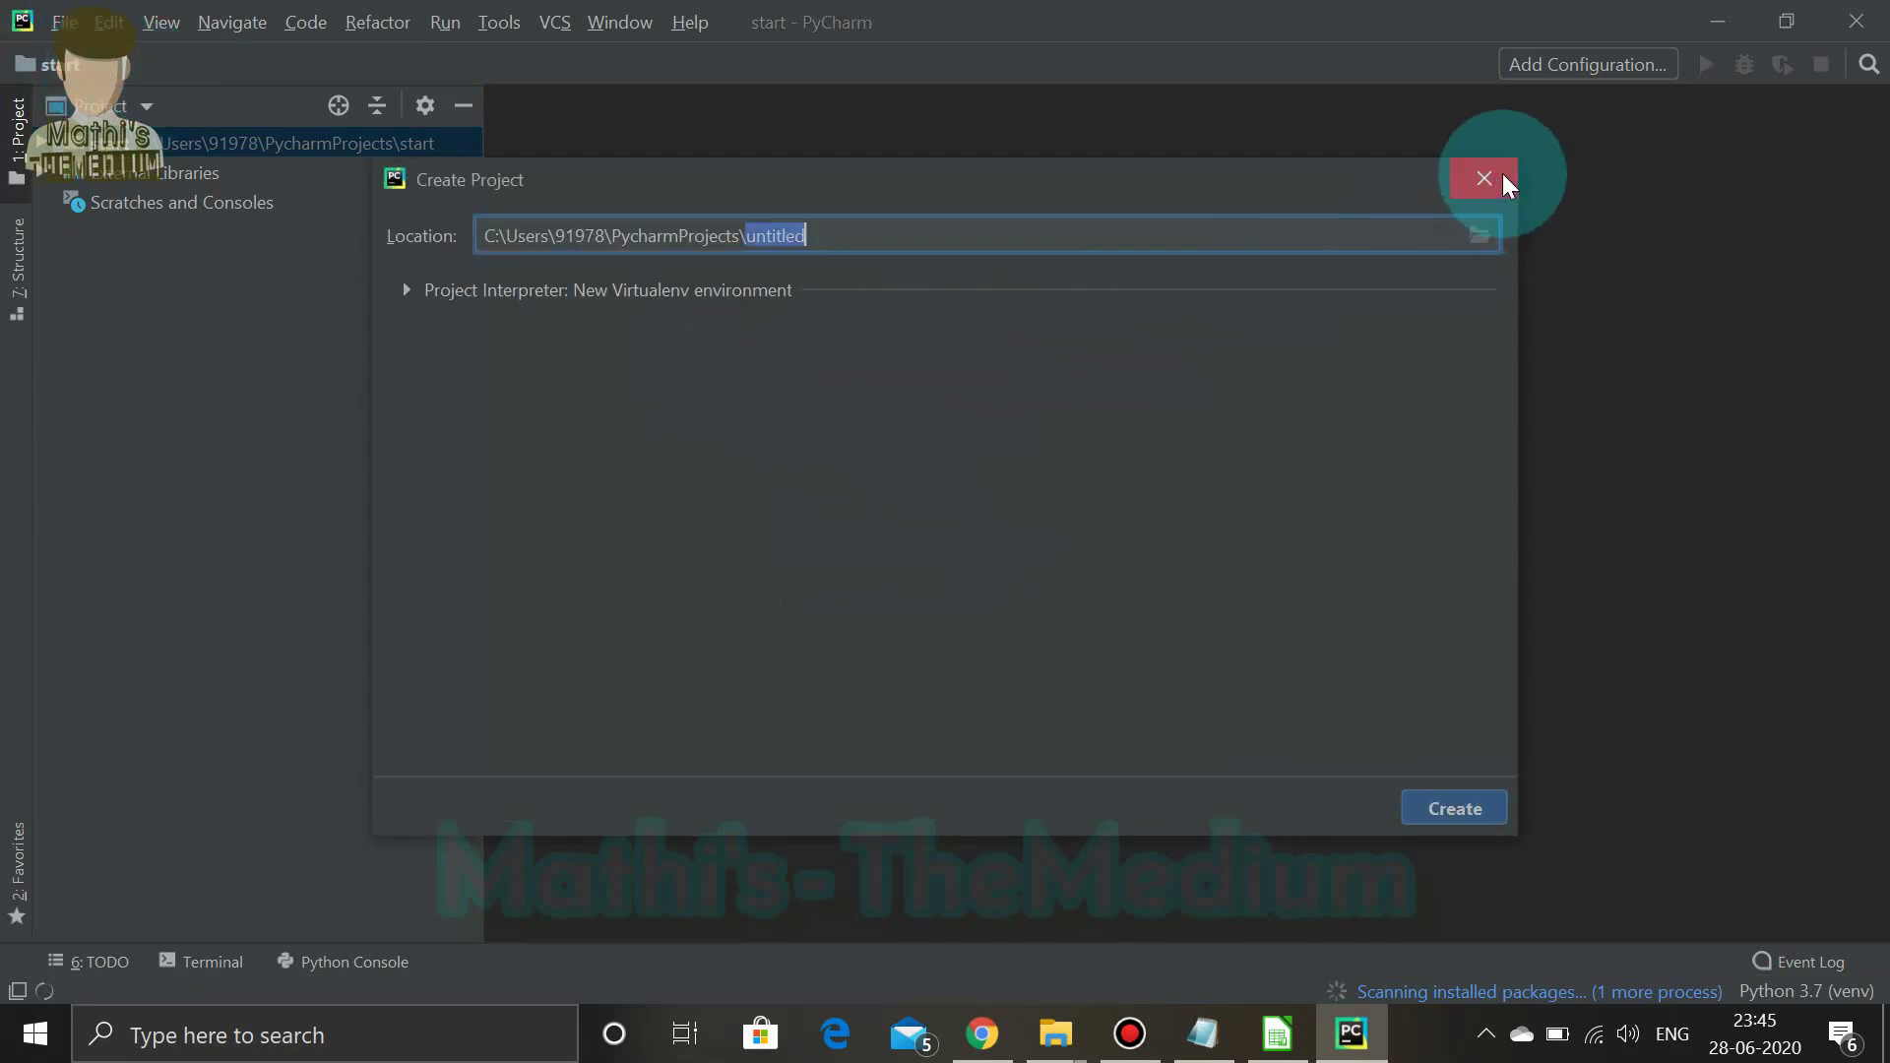
{"action": "left_click", "coordinate": [1484, 179]}
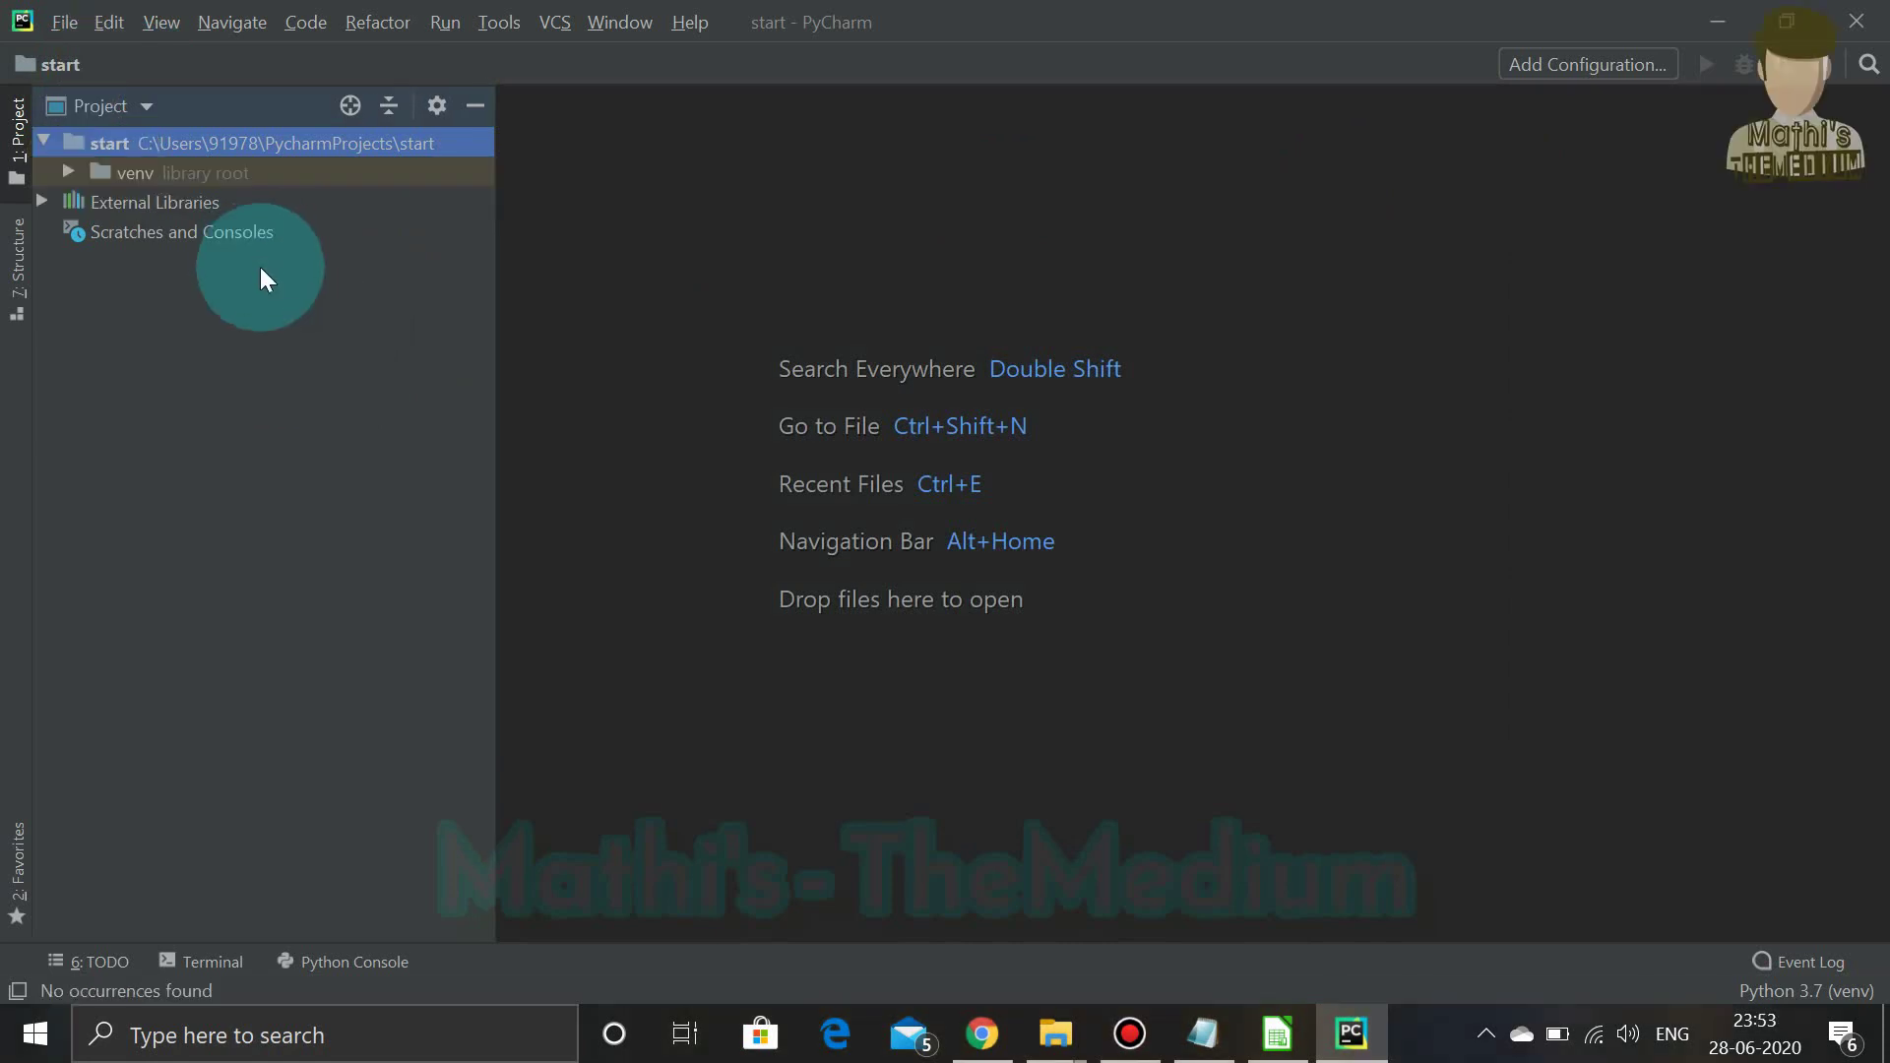
Start creating a new Python file in the start project
{"action": "left_click", "coordinate": [69, 22]}
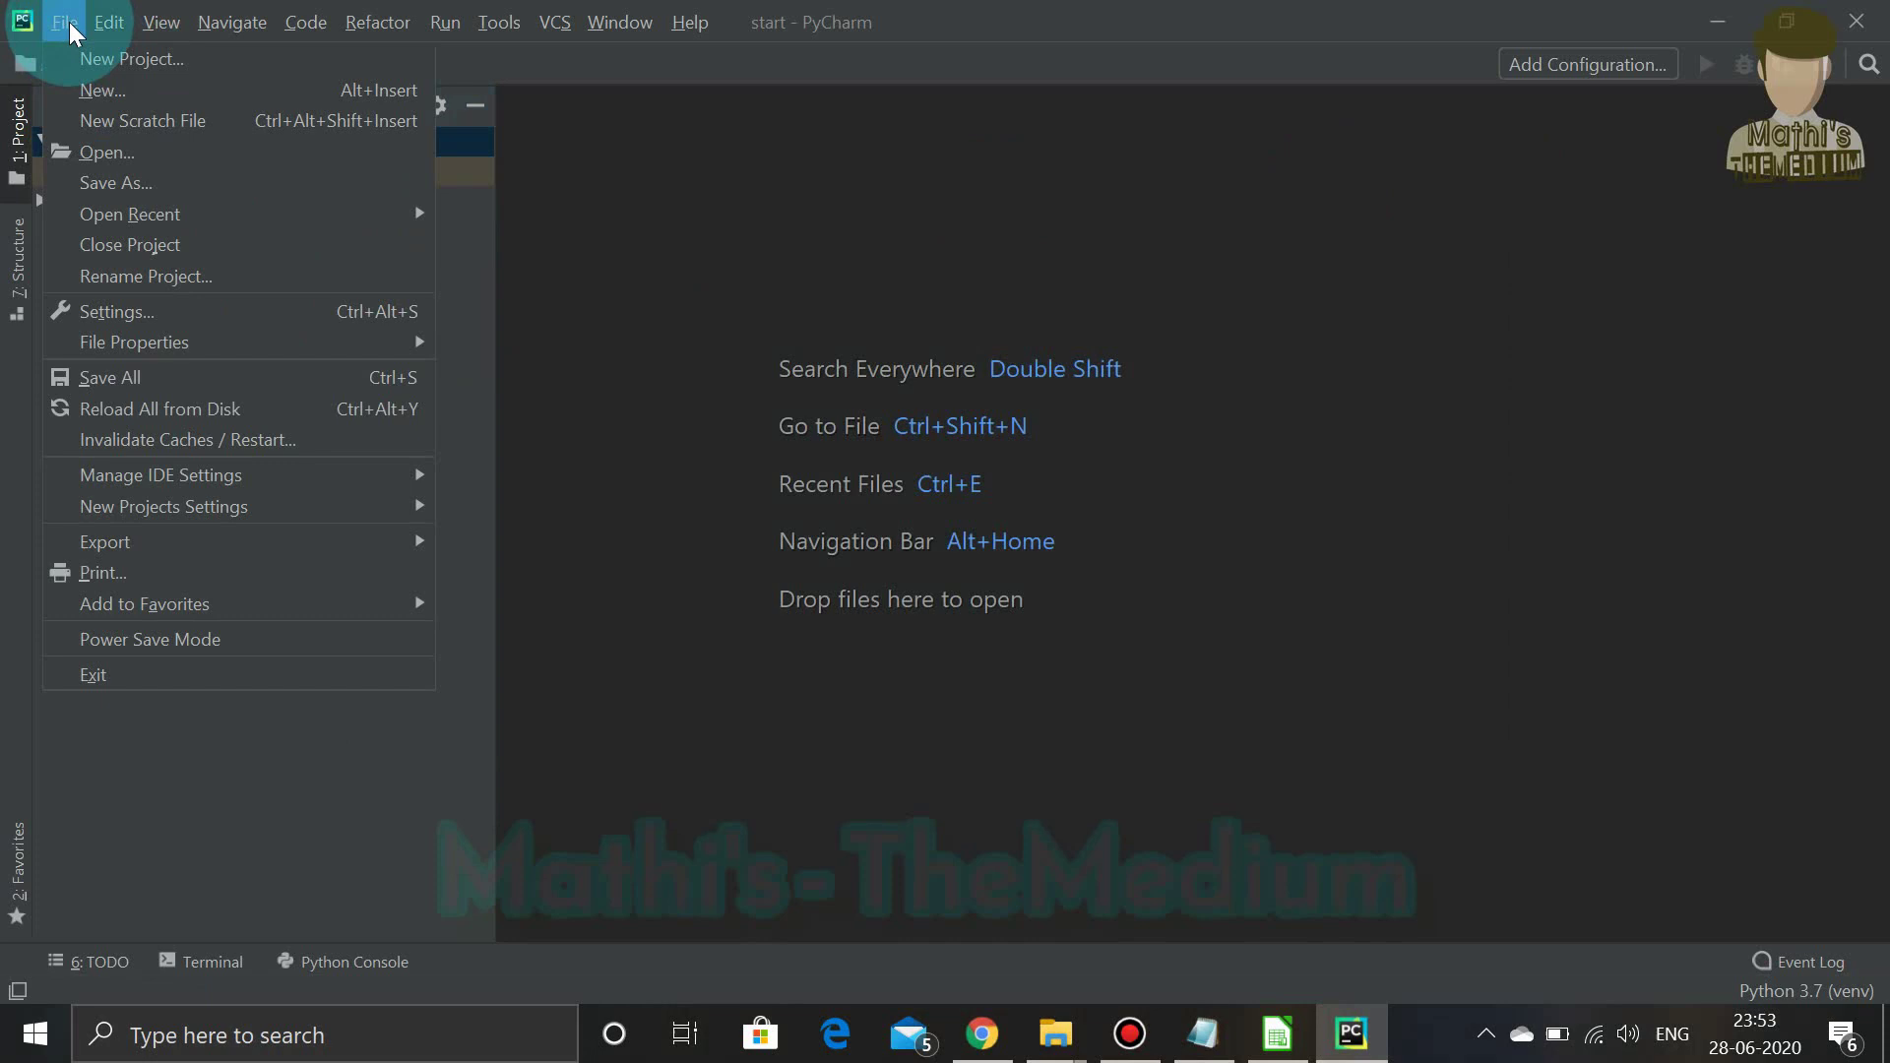
{"action": "left_click", "coordinate": [70, 22]}
{"action": "left_click", "coordinate": [101, 29]}
{"action": "mouse_move", "coordinate": [71, 24]}
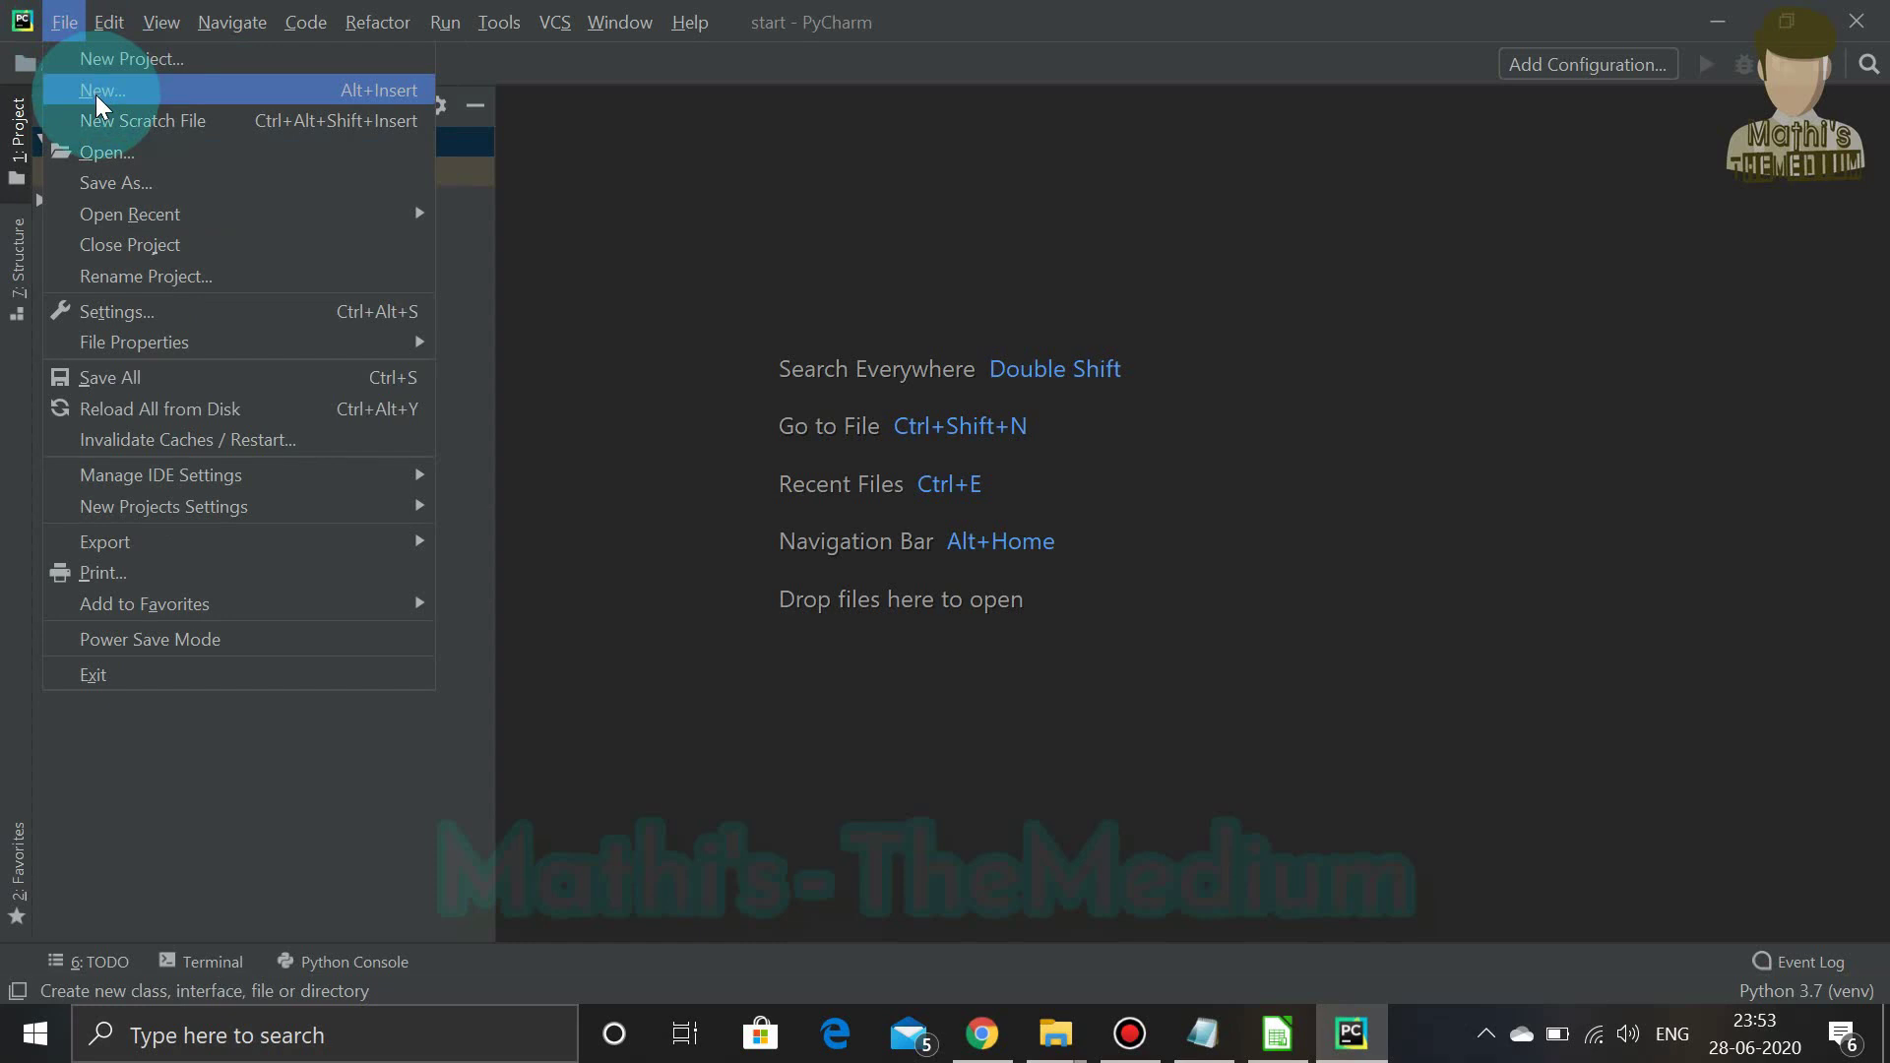
{"action": "left_click", "coordinate": [95, 94]}
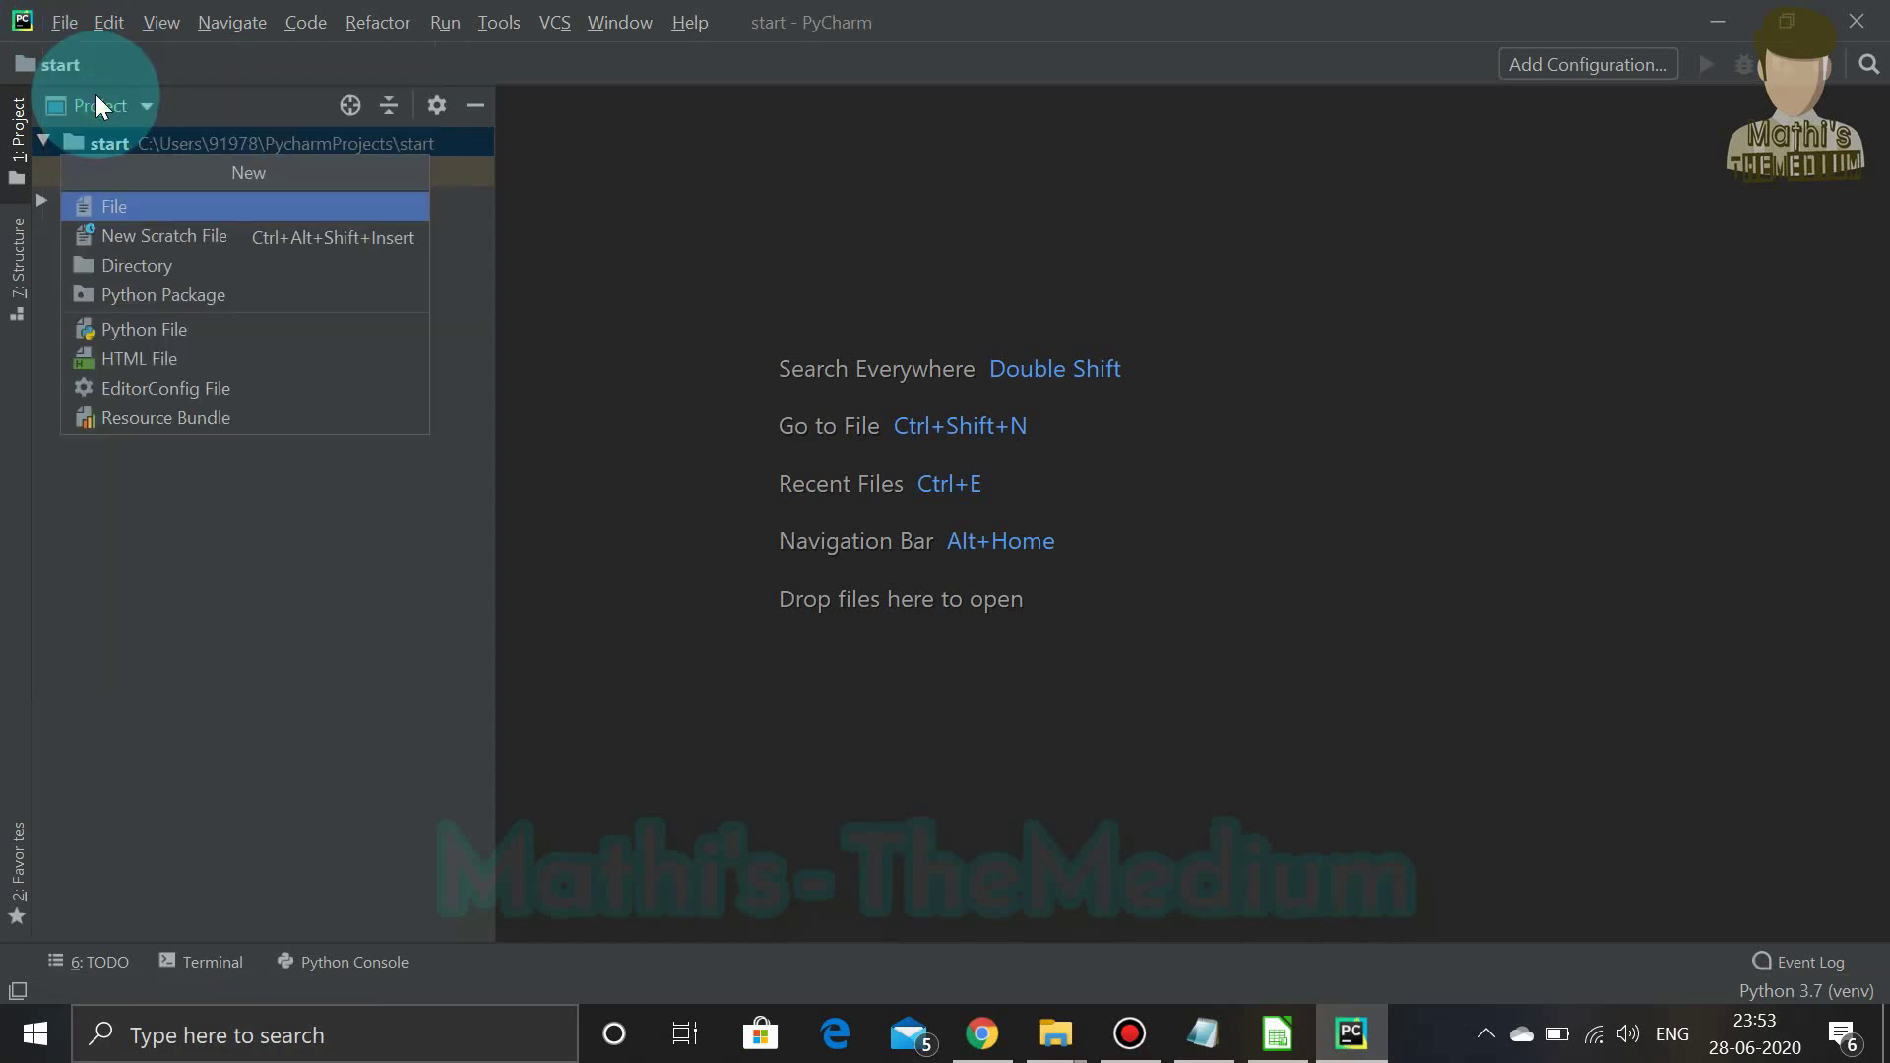
{"action": "left_click", "coordinate": [182, 333]}
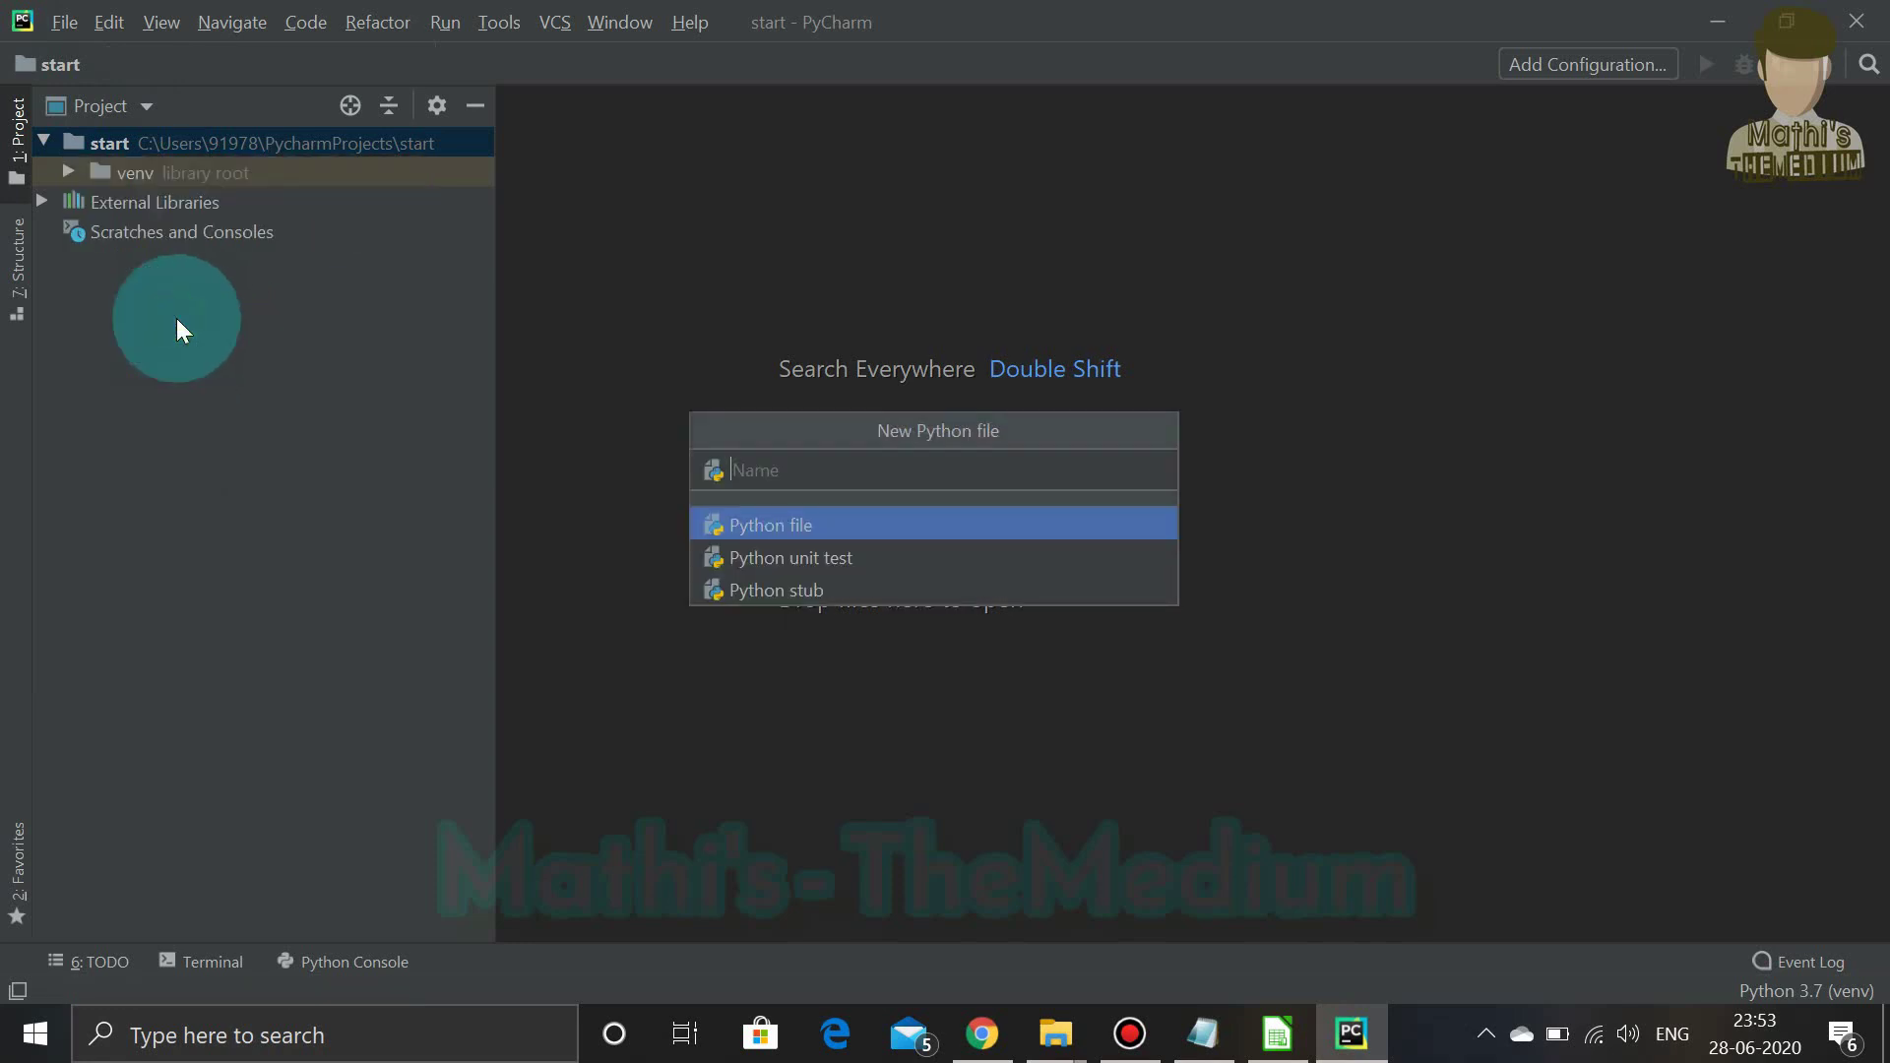